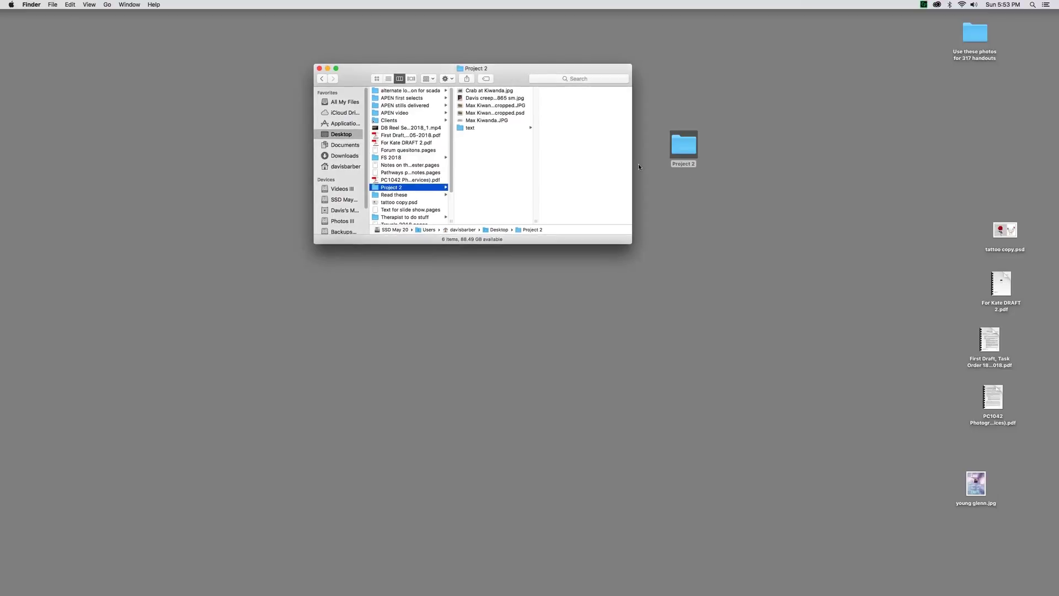
Move the Project 2 folder icon up and right on the desktop, clear of the window, and deselect it.
{"action": "left_click_drag", "start_coordinate": [684, 145], "coordinate": [760, 115]}
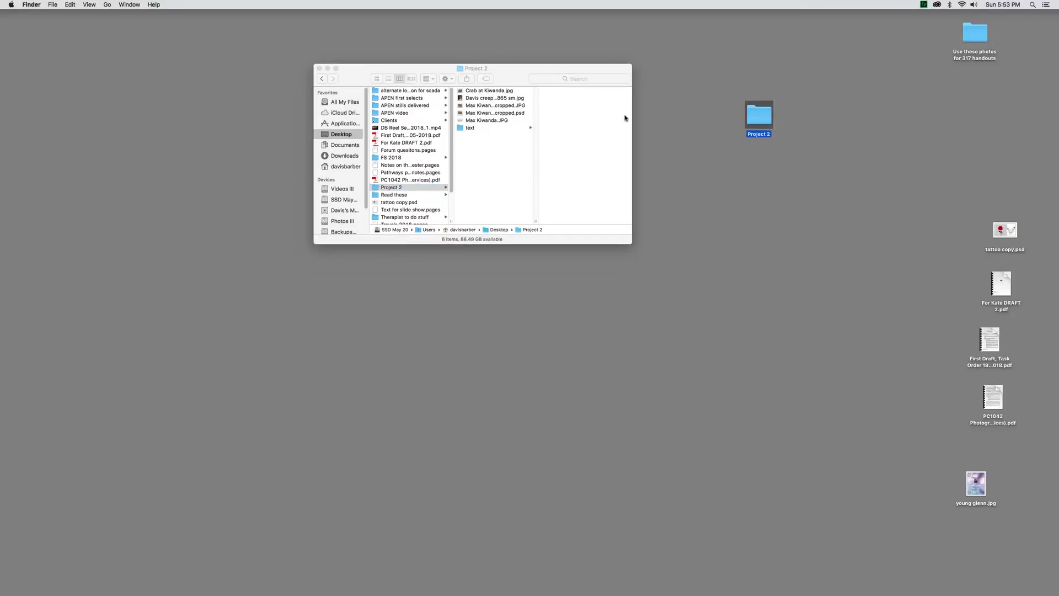
{"action": "left_click", "coordinate": [707, 86]}
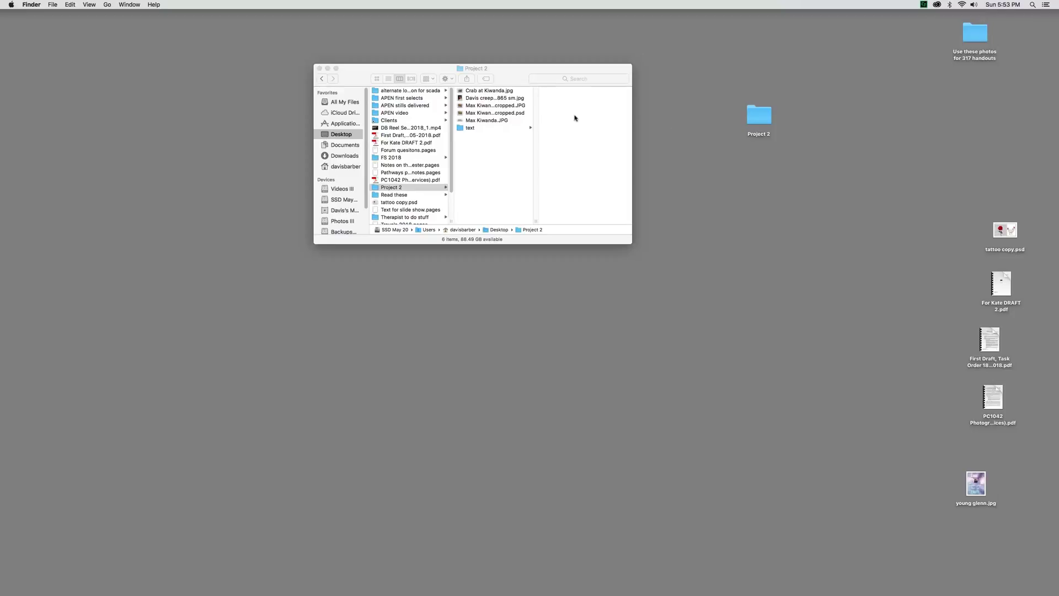
Quick Look the Crabby Daddy.pdf title file in the text folder, then close the preview.
{"action": "left_click", "coordinate": [346, 72]}
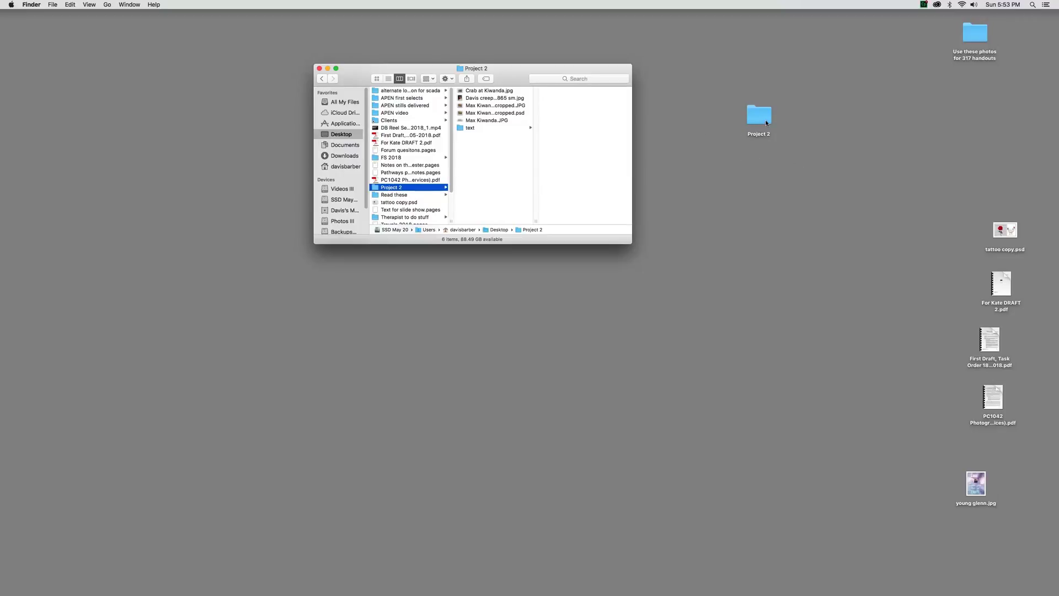
{"action": "left_click", "coordinate": [468, 129]}
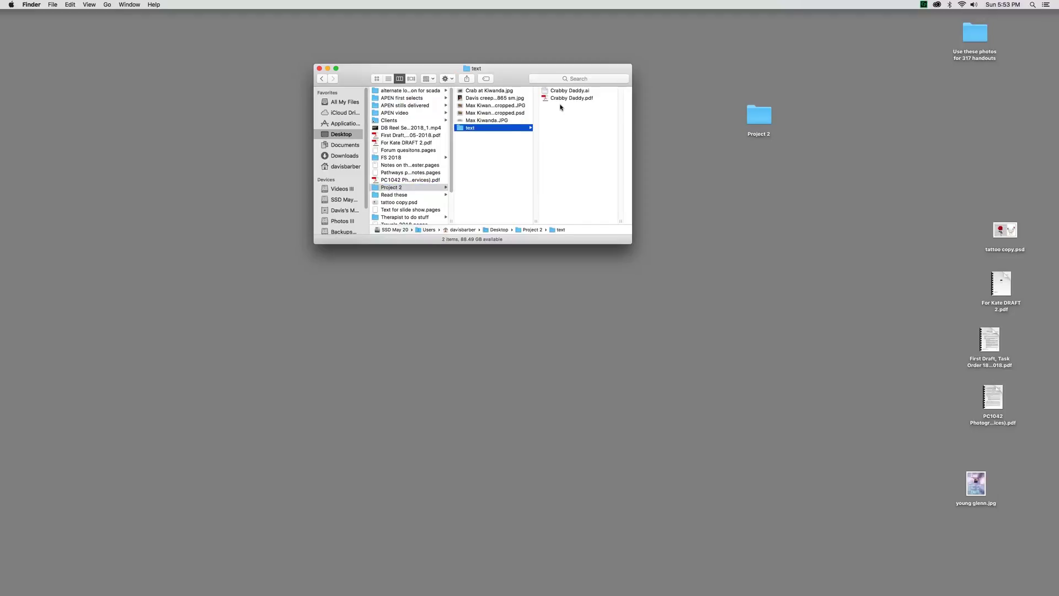
{"action": "left_click", "coordinate": [559, 98]}
{"action": "key", "text": "space"}
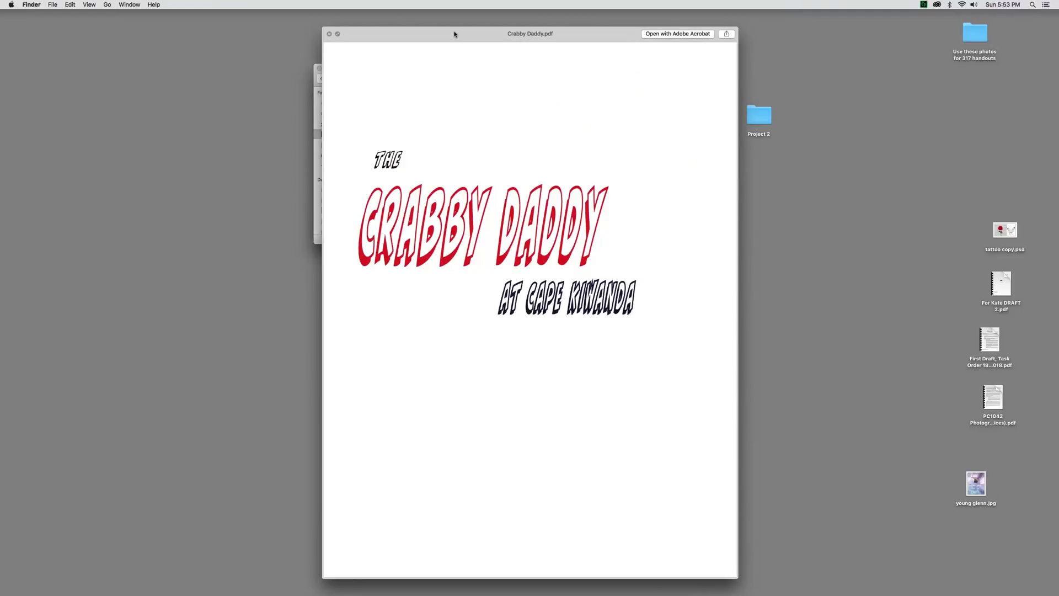
{"action": "key", "text": "space"}
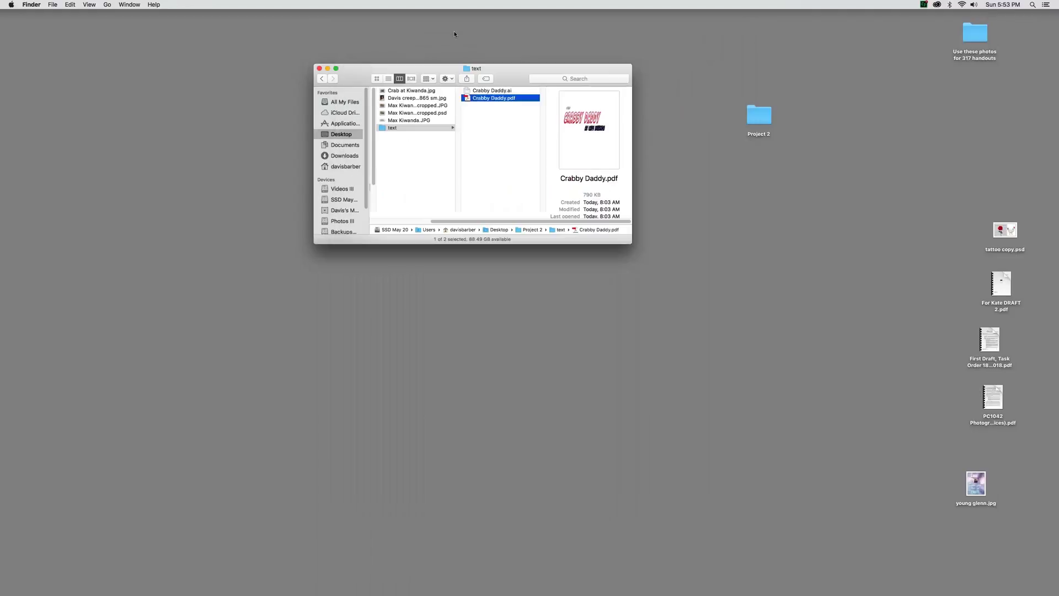
Enlarge the Finder window and preview each Project 2 photo's details, ending on Max Kiwanda.JPG.
{"action": "left_click", "coordinate": [389, 91]}
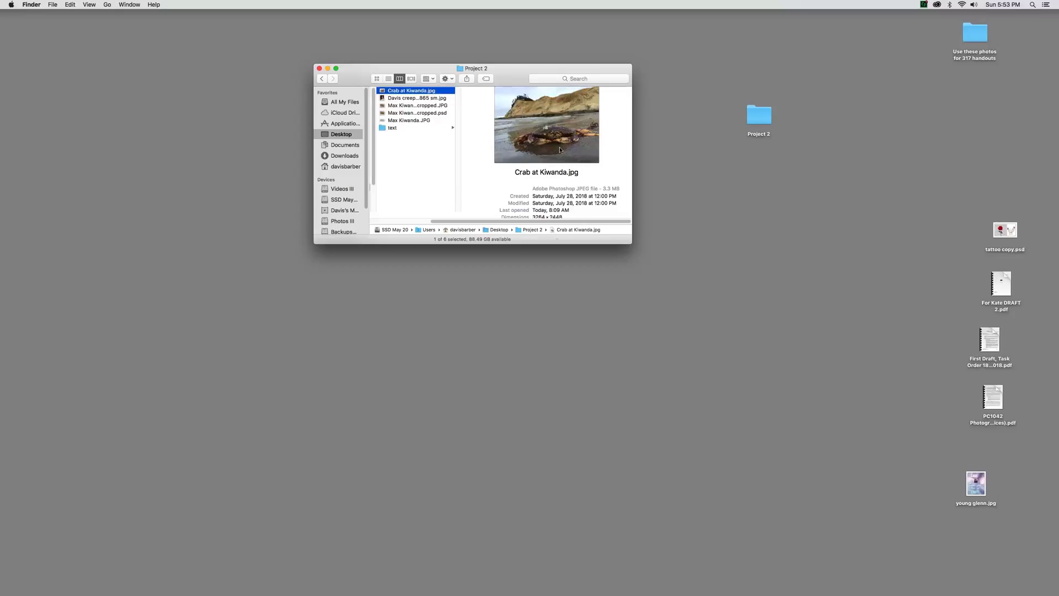
{"action": "left_click_drag", "start_coordinate": [629, 243], "coordinate": [642, 284]}
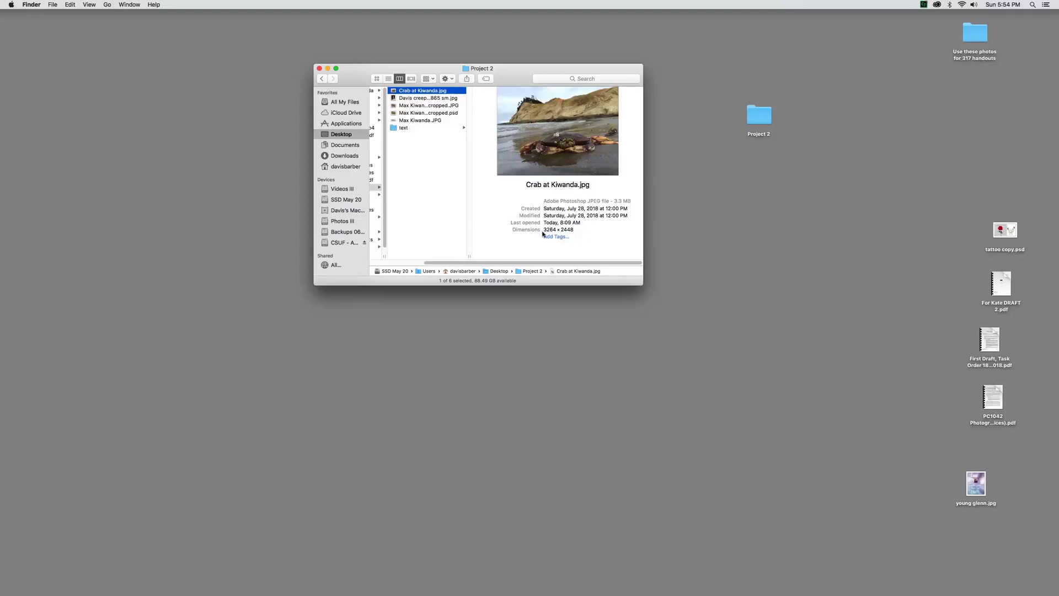
{"action": "left_click_drag", "start_coordinate": [542, 230], "coordinate": [556, 229]}
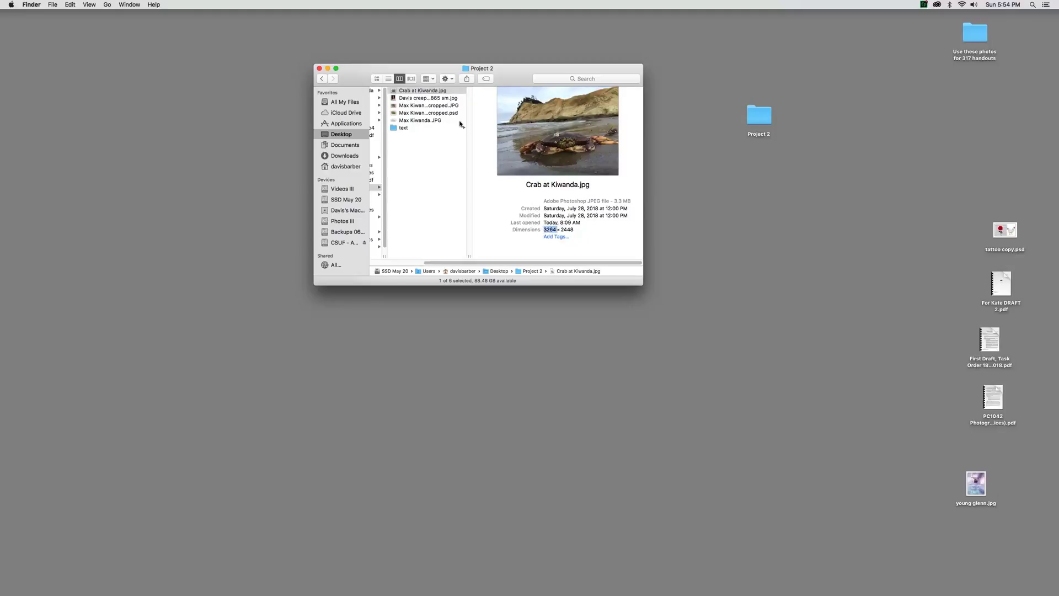
{"action": "left_click", "coordinate": [414, 98]}
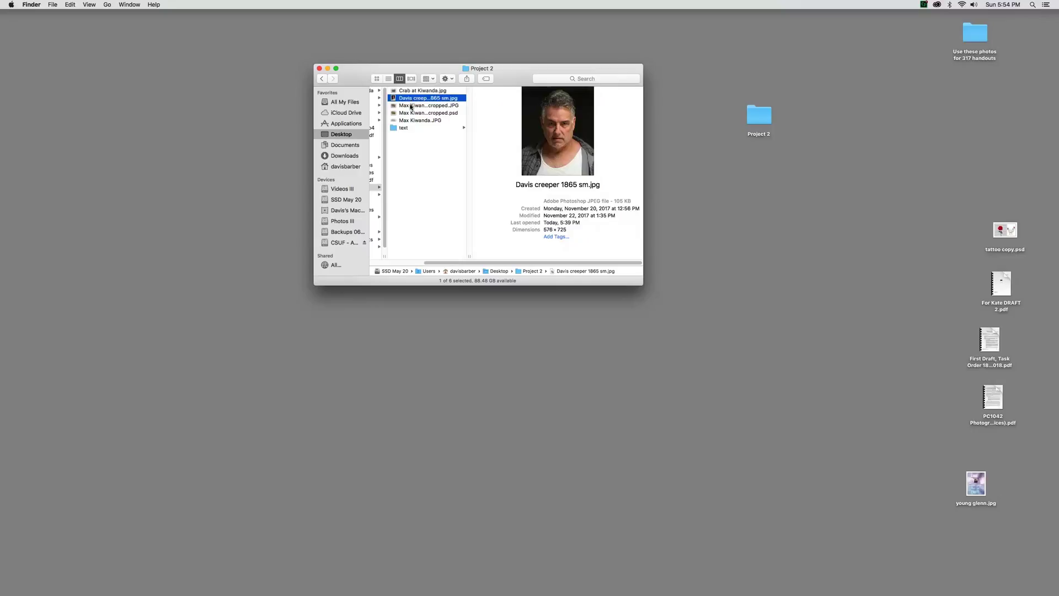
{"action": "left_click", "coordinate": [412, 105]}
{"action": "left_click", "coordinate": [414, 113]}
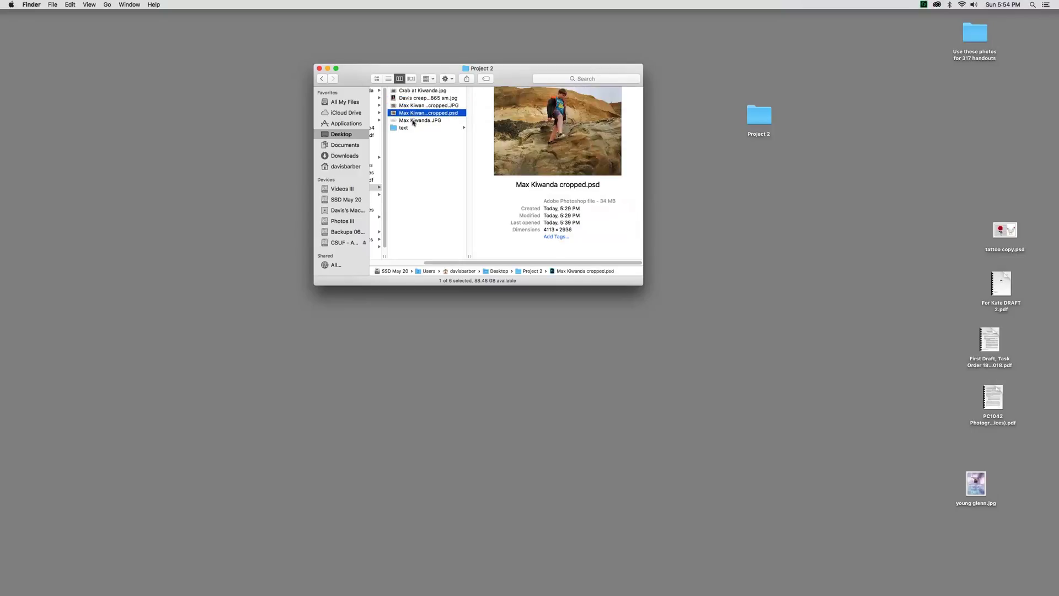
{"action": "left_click", "coordinate": [414, 120]}
{"action": "left_click_drag", "start_coordinate": [364, 76], "coordinate": [360, 71]}
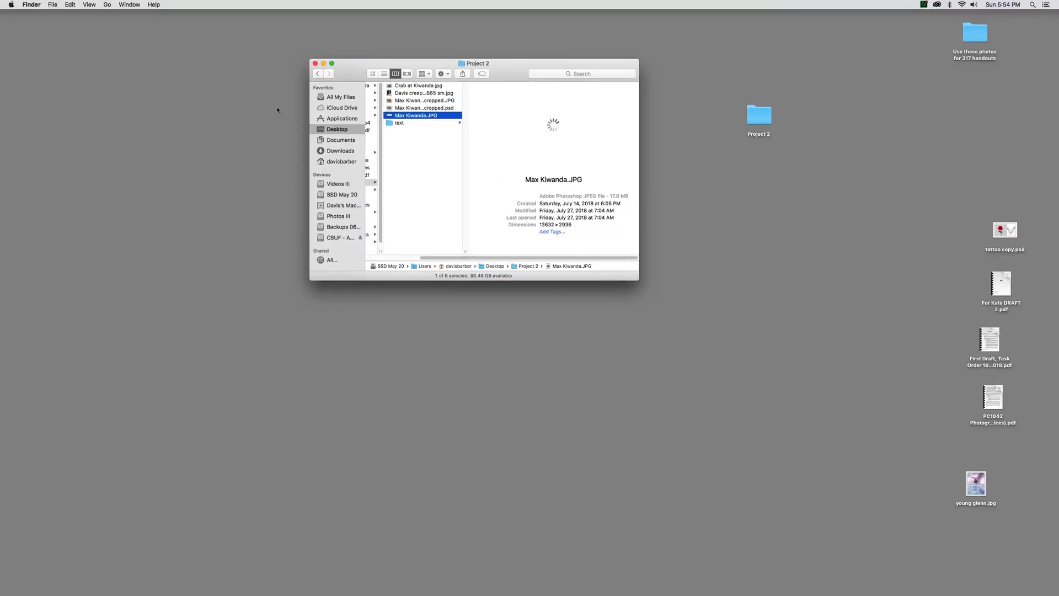
In Photoshop, zoom in and view the portrait and rock-climbing photos, then return to Crab at Kiwanda.jpg.
{"action": "key", "text": "super+Tab"}
{"action": "key", "text": "super+Tab"}
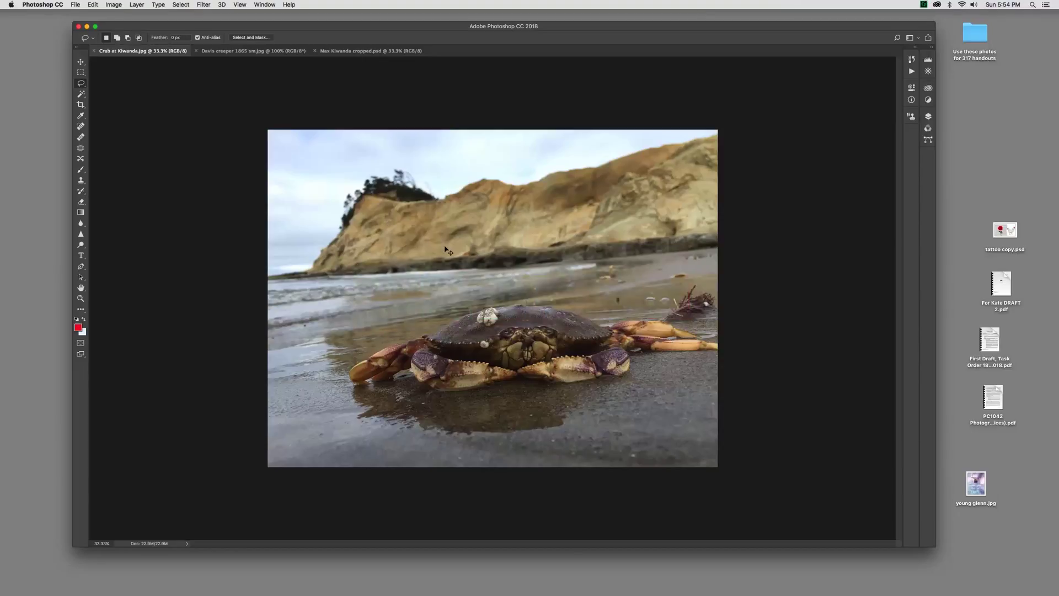
{"action": "key", "text": "super+equal"}
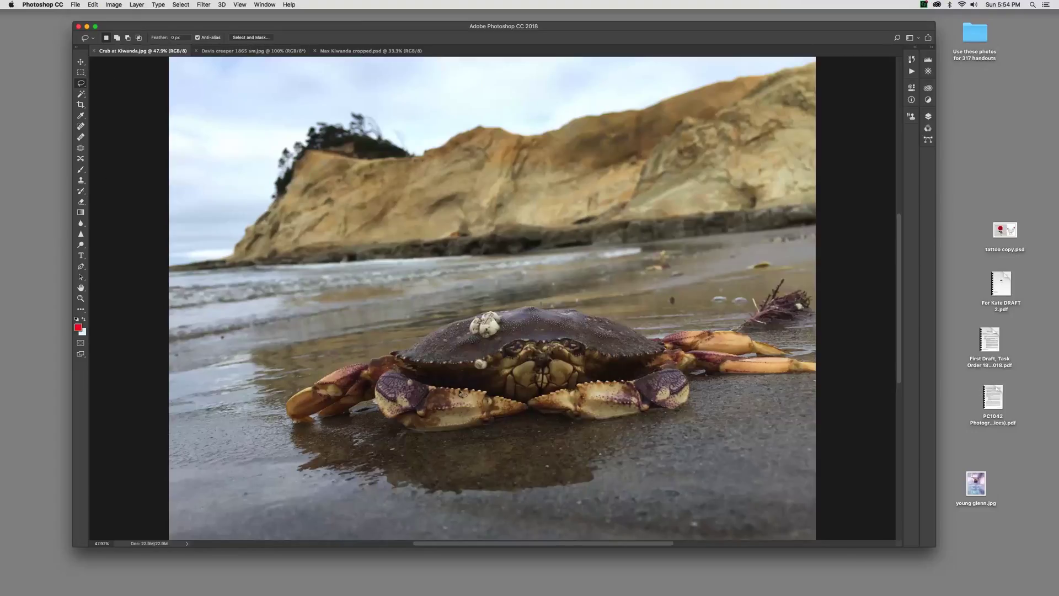
{"action": "left_click", "coordinate": [254, 51]}
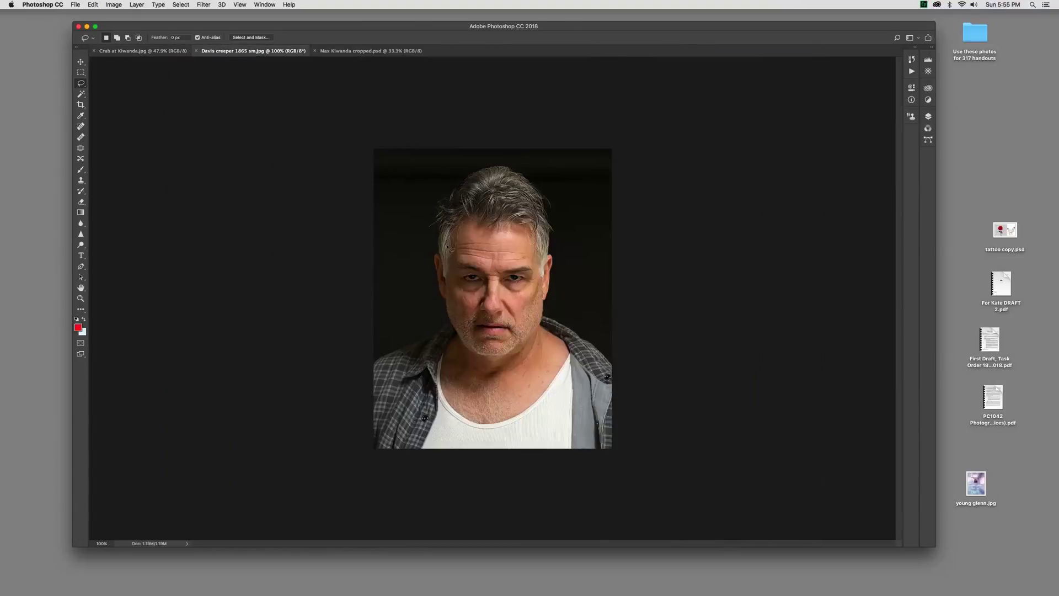
{"action": "left_click", "coordinate": [348, 51]}
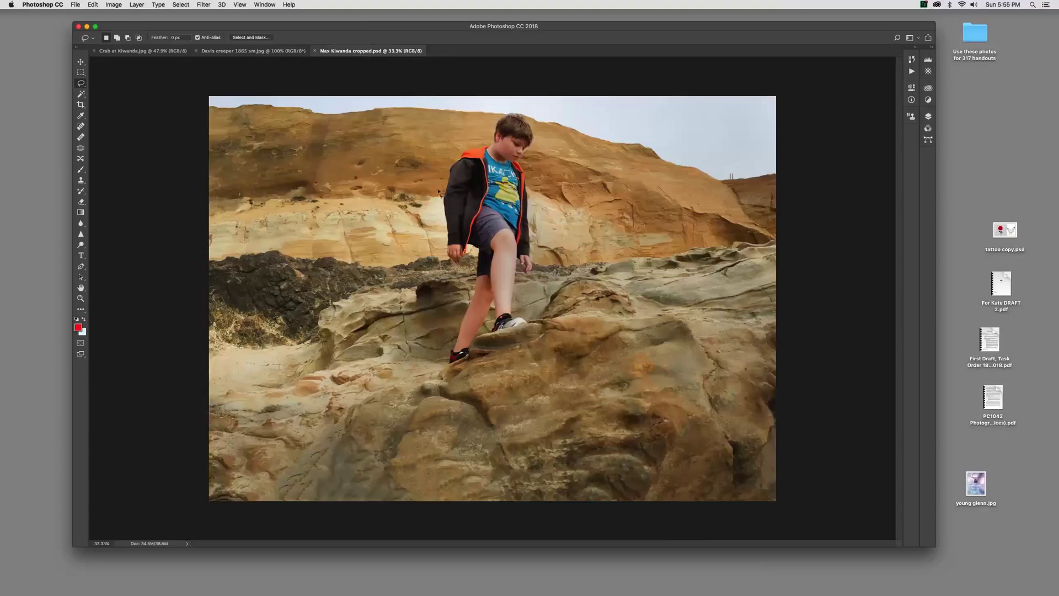
{"action": "left_click", "coordinate": [140, 51]}
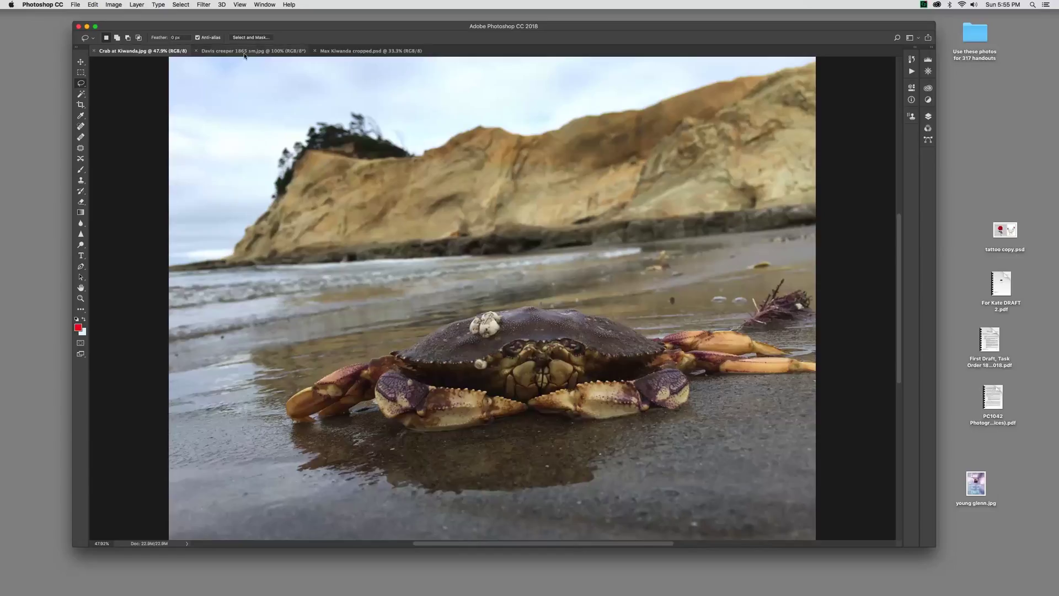
Create a new 10 × 8 inch, 300 ppi document 'Crabby Daddy 1' with Transparent background contents.
{"action": "left_click", "coordinate": [75, 4]}
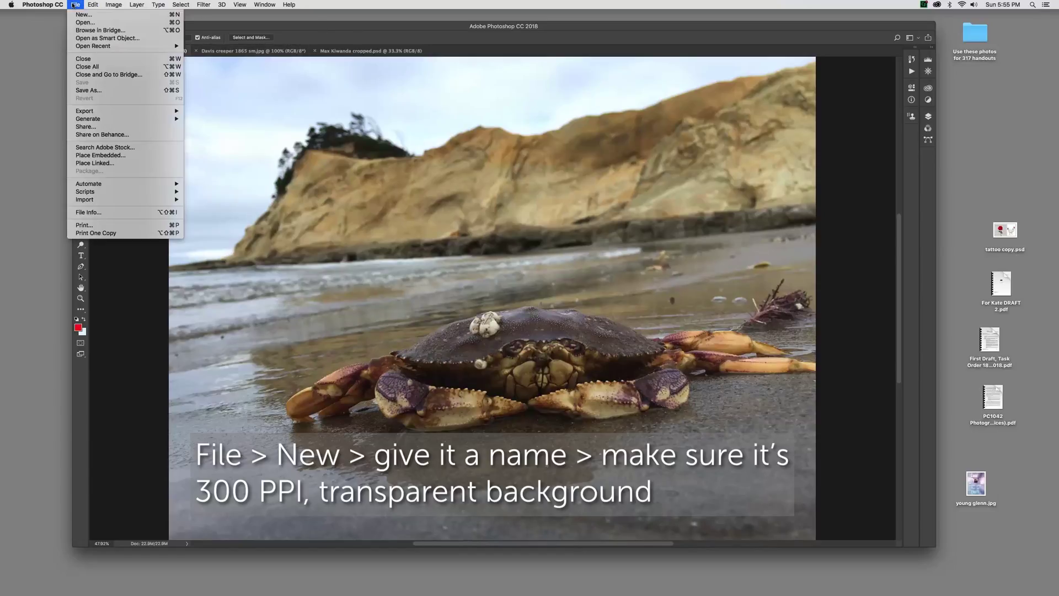
{"action": "left_click", "coordinate": [82, 15]}
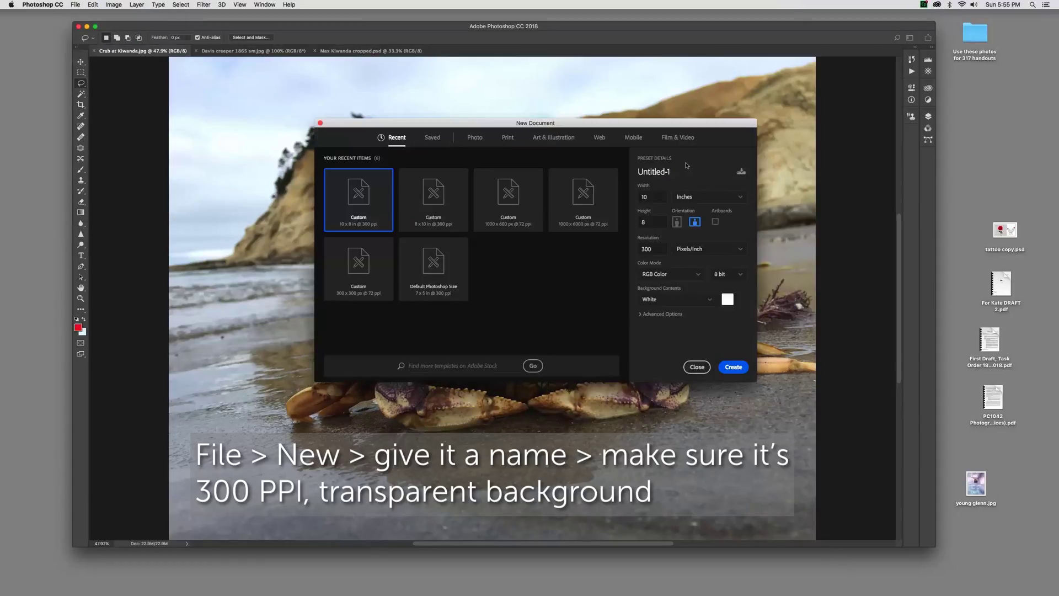
{"action": "left_click", "coordinate": [681, 173]}
{"action": "type", "text": "Crabby Da"}
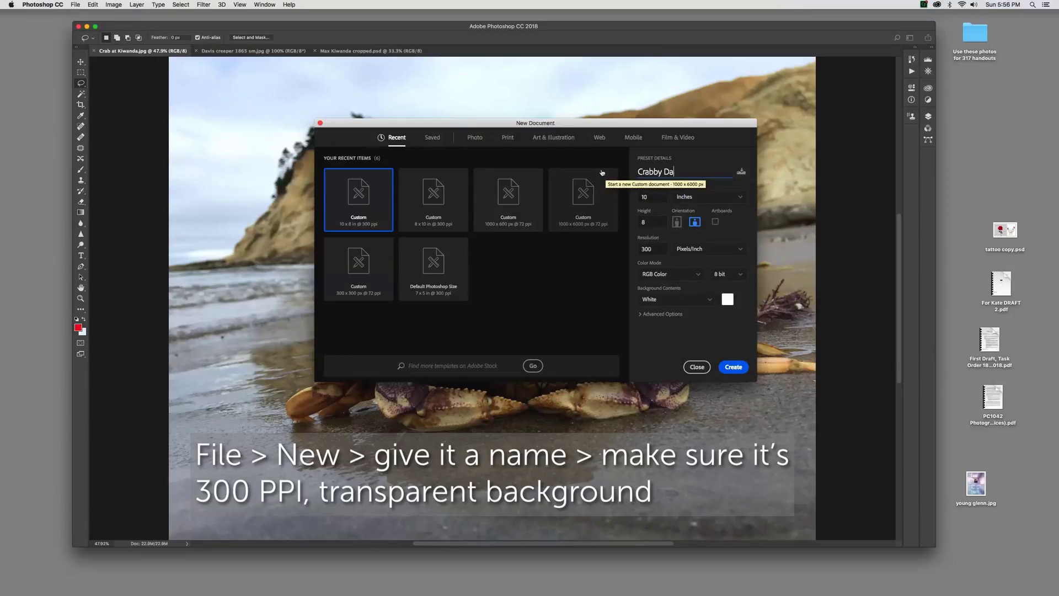
{"action": "type", "text": "ddy 1"}
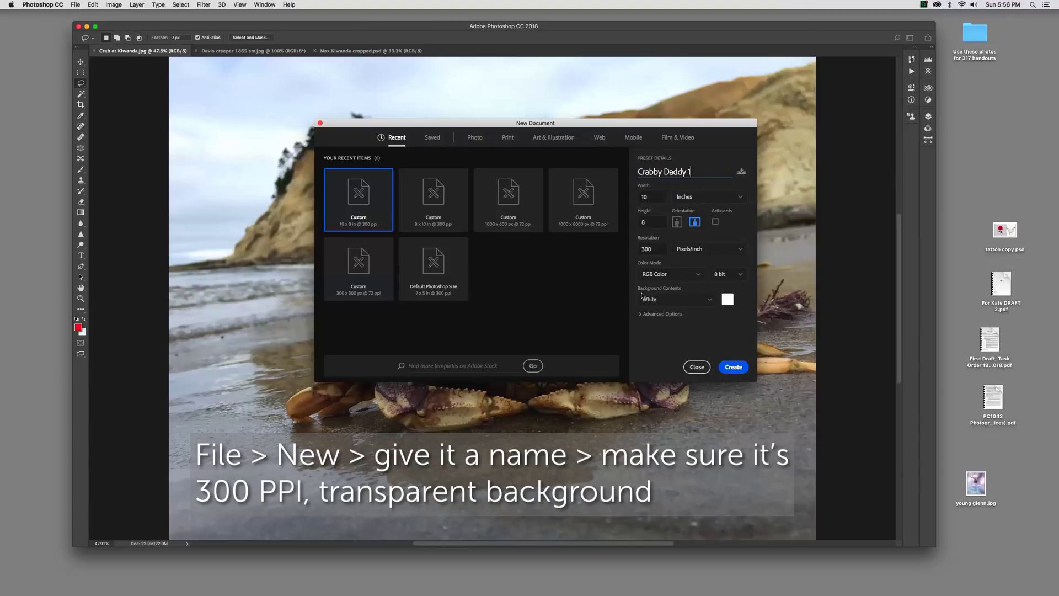
{"action": "left_click", "coordinate": [710, 301]}
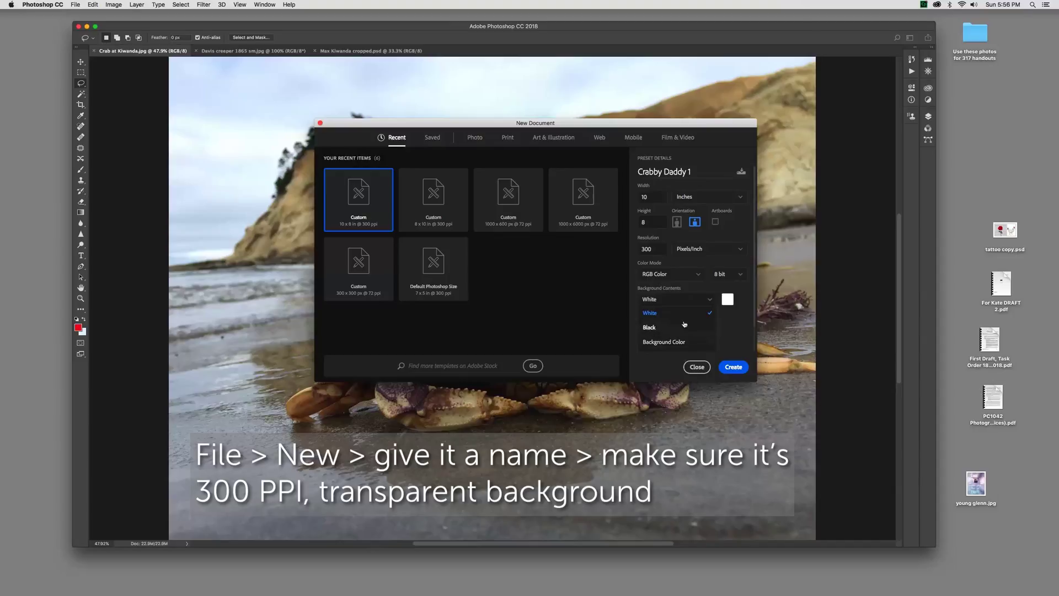
{"action": "scroll", "coordinate": [667, 334], "scroll_direction": "down", "scroll_amount": 2}
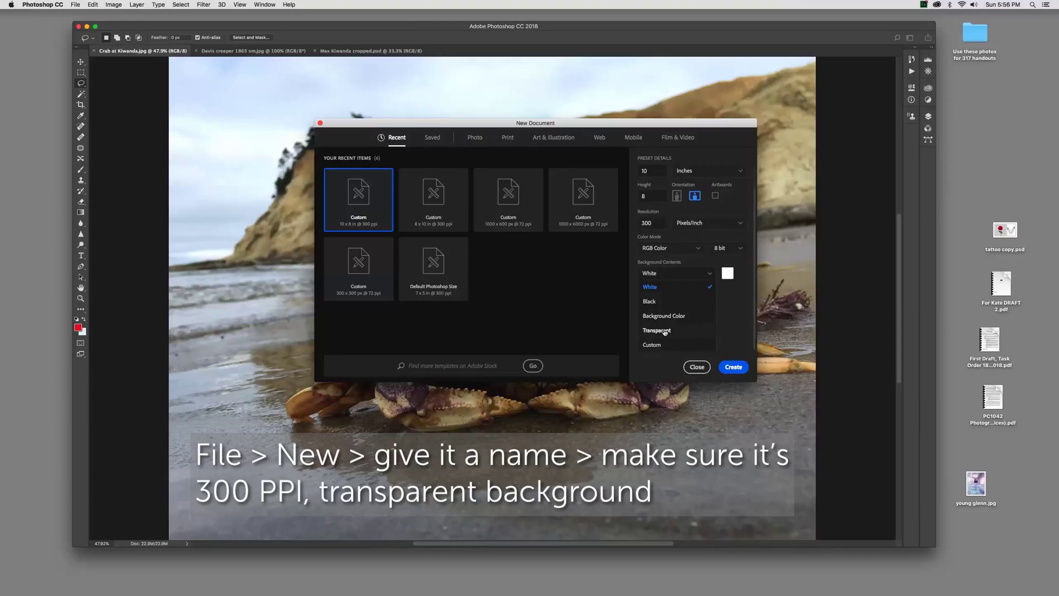
{"action": "left_click", "coordinate": [664, 331]}
{"action": "left_click", "coordinate": [741, 368]}
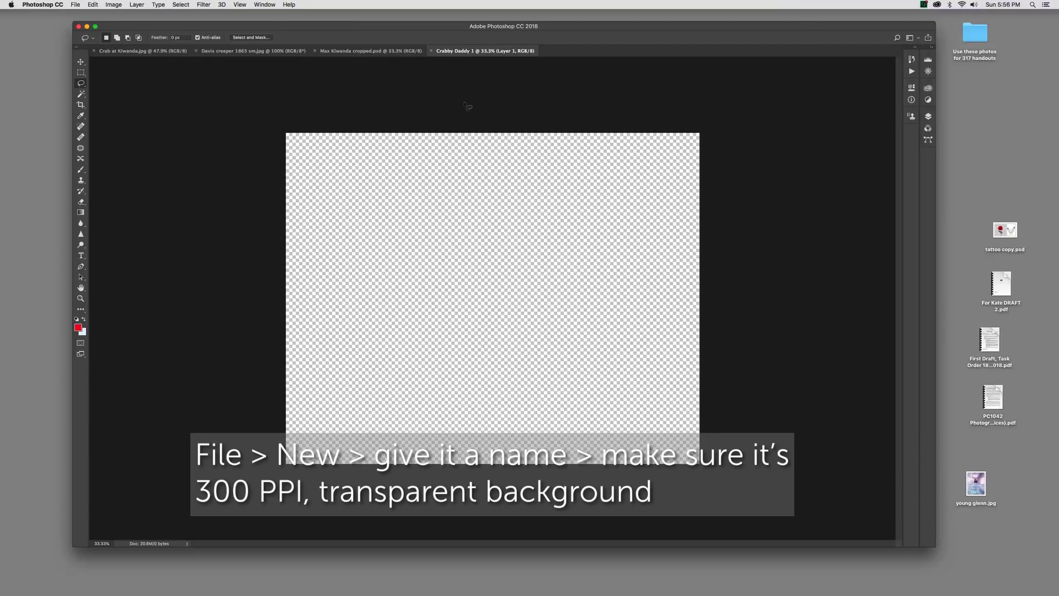
Select all of Crab at Kiwanda.jpg and drag it with the Move tool into Crabby Daddy 1.
{"action": "left_click", "coordinate": [107, 51]}
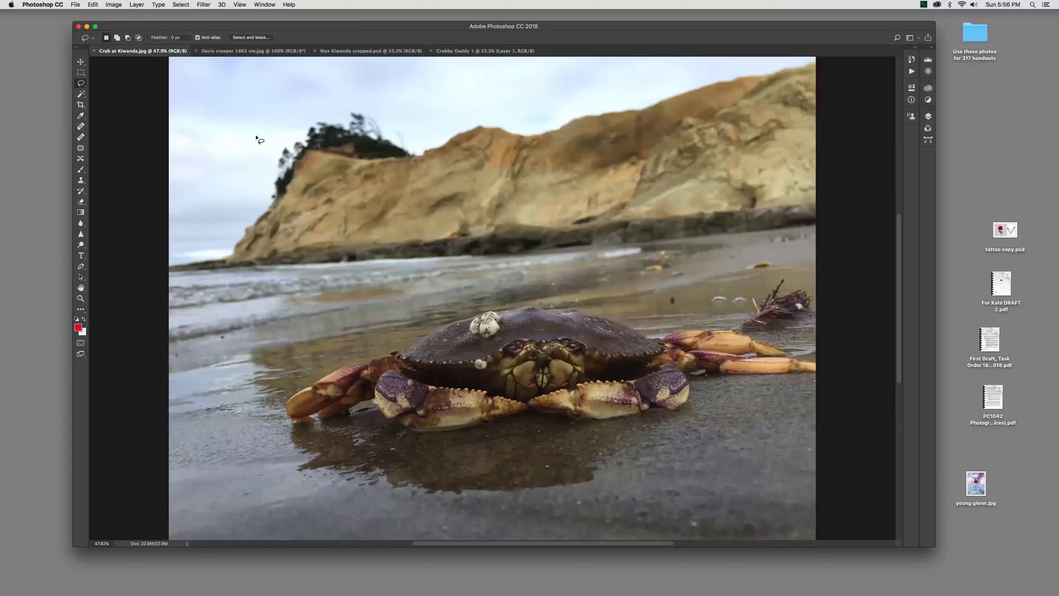
{"action": "left_click", "coordinate": [182, 4]}
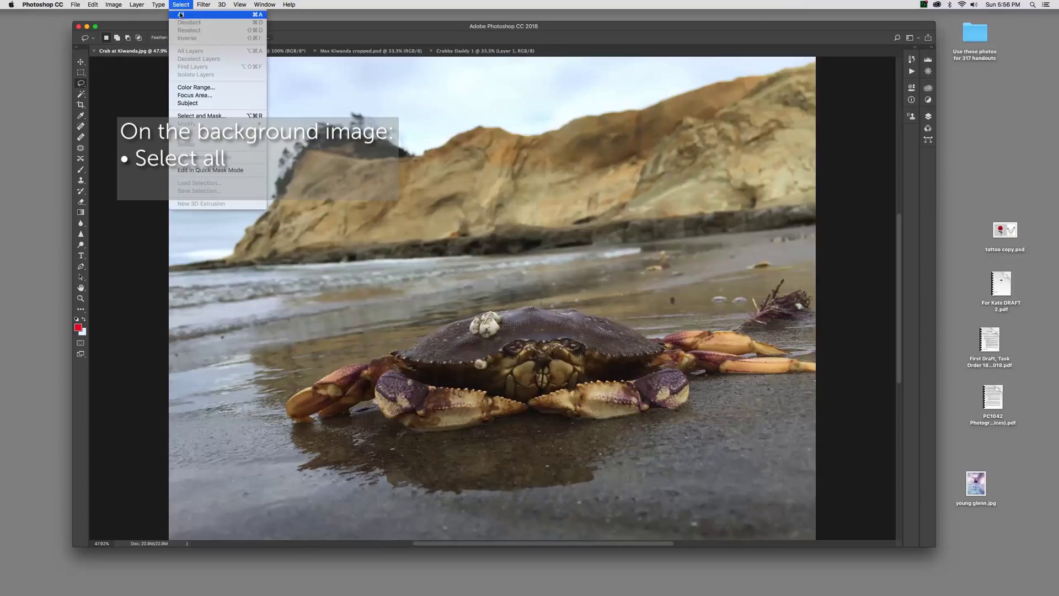
{"action": "left_click", "coordinate": [180, 15]}
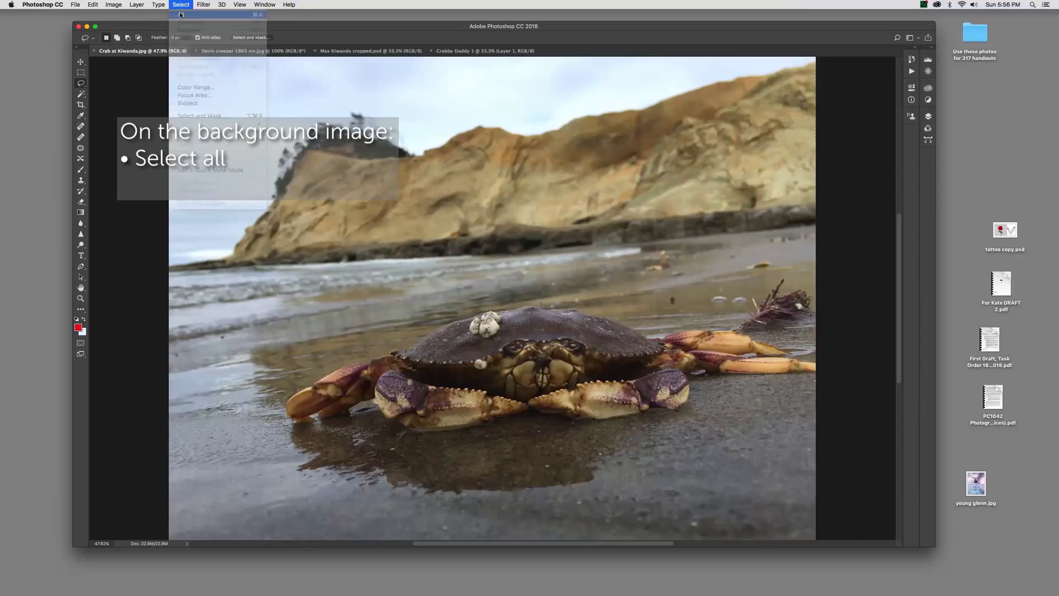
{"action": "left_click", "coordinate": [82, 62]}
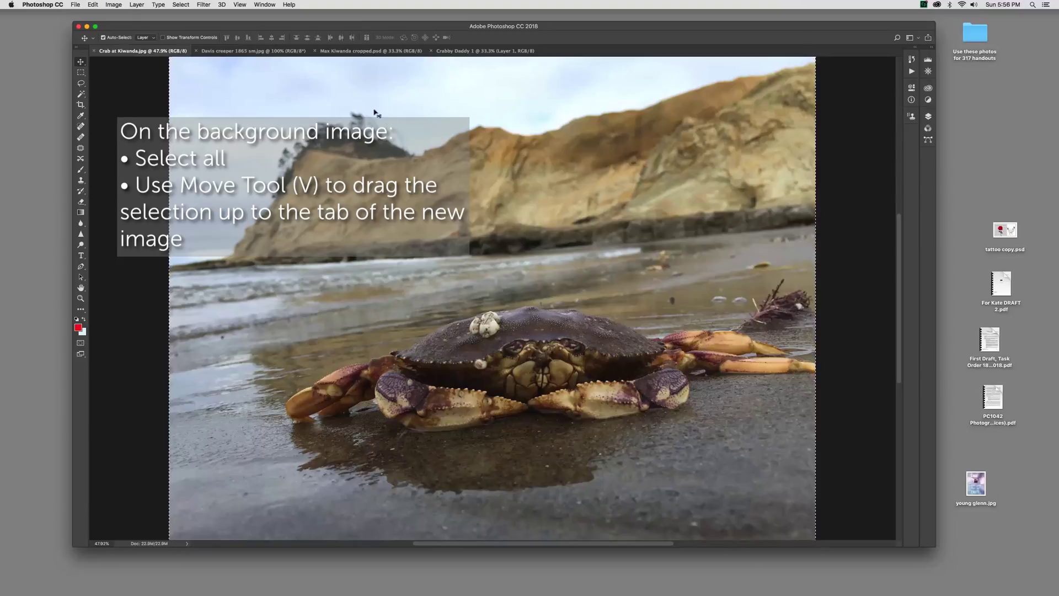
{"action": "left_click_drag", "start_coordinate": [324, 143], "coordinate": [458, 53]}
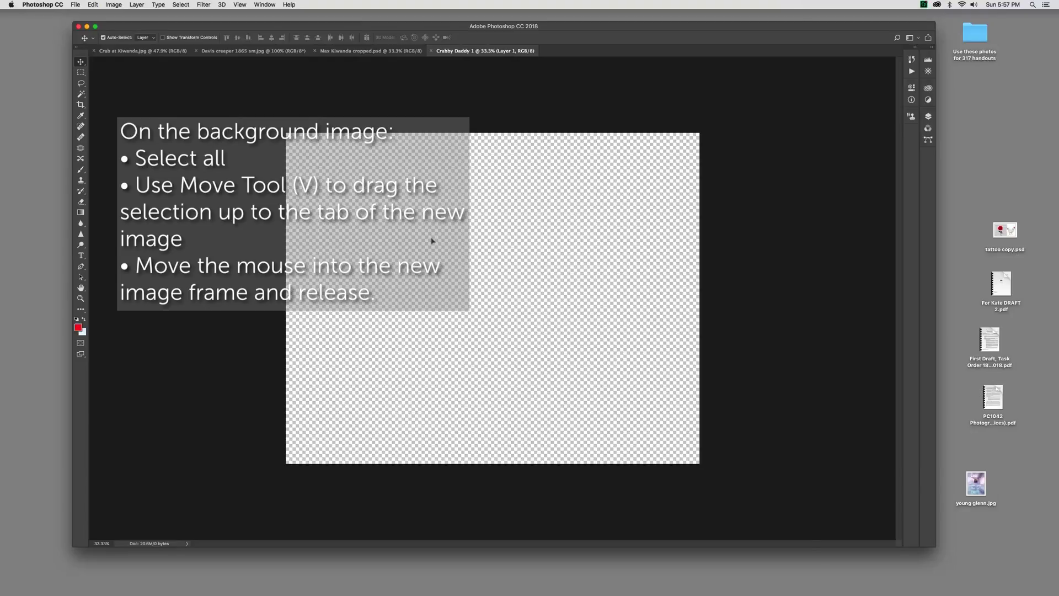
{"action": "left_click_drag", "start_coordinate": [432, 241], "coordinate": [417, 173]}
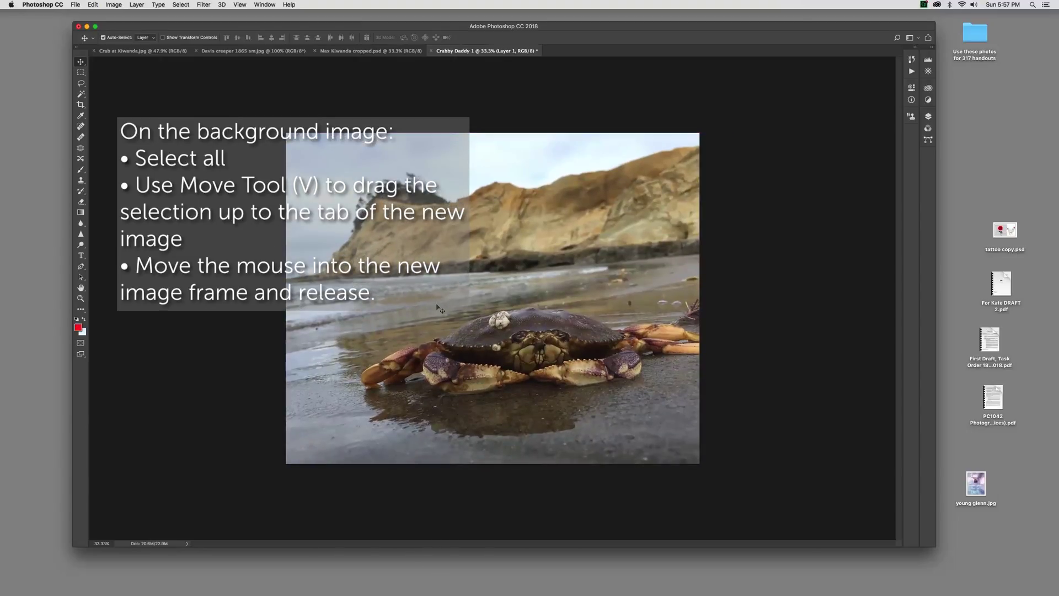
{"action": "left_click", "coordinate": [113, 51]}
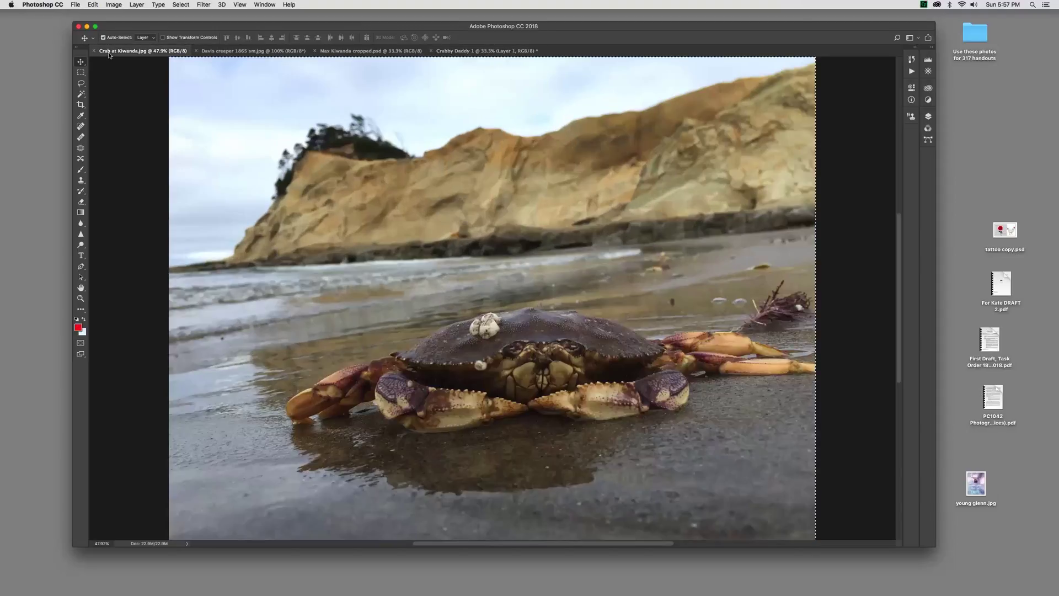
{"action": "left_click", "coordinate": [434, 50]}
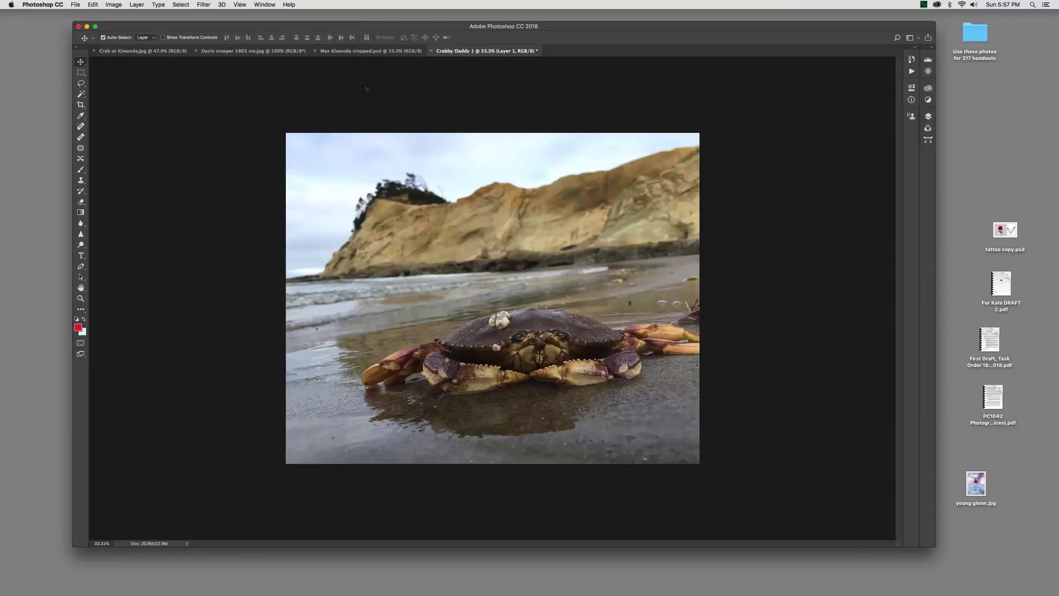
Trace a trial Lasso selection around the boy in Max Kiwanda cropped.psd, then deselect it.
{"action": "left_click", "coordinate": [349, 51]}
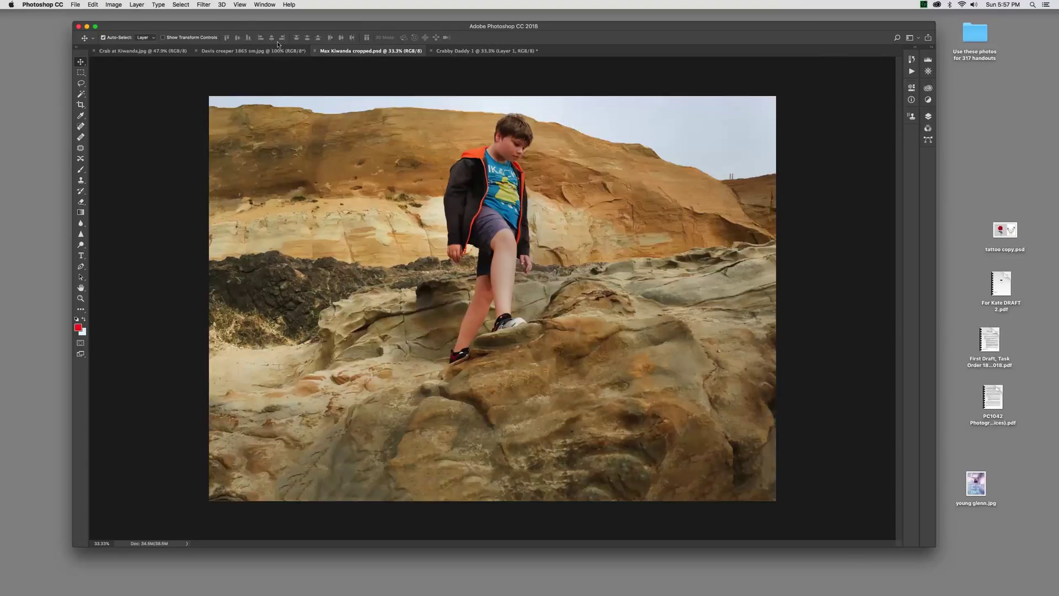
{"action": "left_click", "coordinate": [81, 84]}
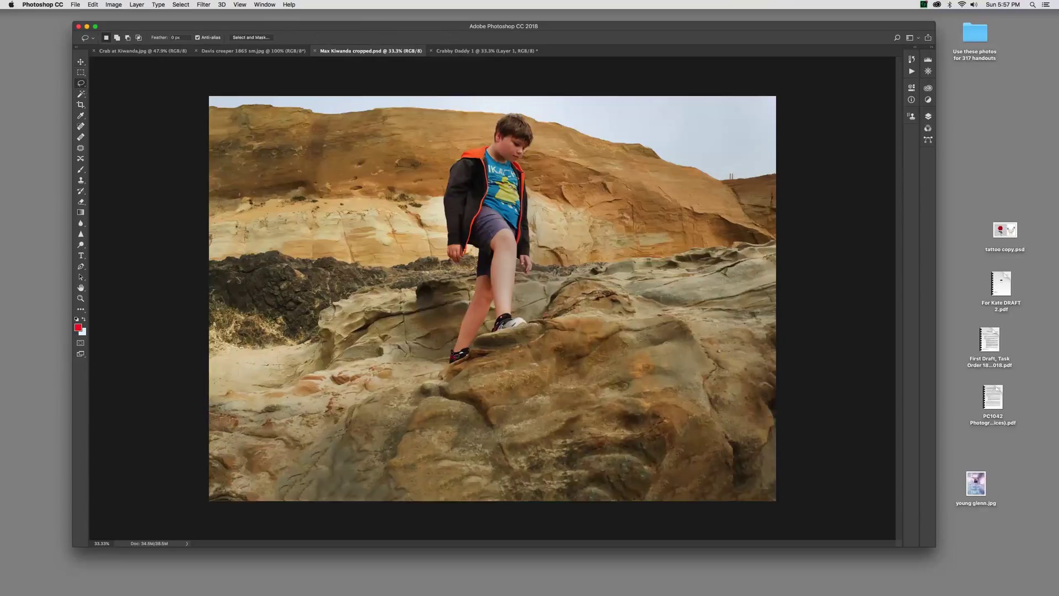
{"action": "mouse_move", "coordinate": [453, 357]}
{"action": "left_mouse_down"}
{"action": "mouse_move", "coordinate": [481, 271]}
{"action": "mouse_move", "coordinate": [470, 246]}
{"action": "mouse_move", "coordinate": [453, 263]}
{"action": "mouse_move", "coordinate": [446, 215]}
{"action": "left_mouse_up"}
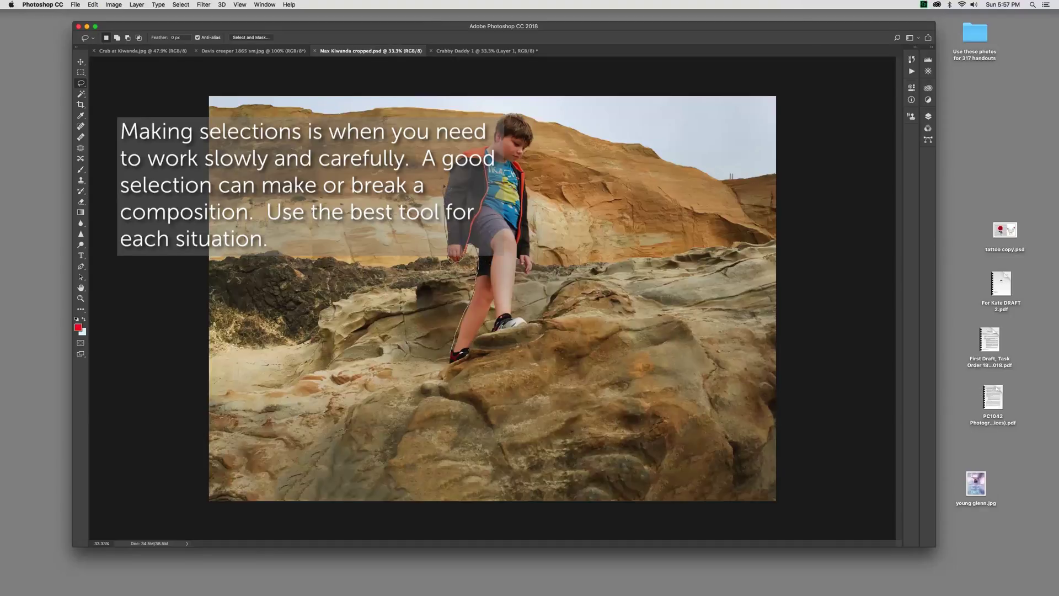
{"action": "mouse_move", "coordinate": [446, 169]}
{"action": "left_mouse_down"}
{"action": "mouse_move", "coordinate": [503, 113]}
{"action": "mouse_move", "coordinate": [518, 111]}
{"action": "mouse_move", "coordinate": [532, 129]}
{"action": "mouse_move", "coordinate": [537, 144]}
{"action": "mouse_move", "coordinate": [522, 160]}
{"action": "mouse_move", "coordinate": [539, 286]}
{"action": "mouse_move", "coordinate": [525, 273]}
{"action": "mouse_move", "coordinate": [518, 333]}
{"action": "mouse_move", "coordinate": [499, 331]}
{"action": "mouse_move", "coordinate": [494, 316]}
{"action": "left_mouse_up"}
{"action": "mouse_move", "coordinate": [471, 364]}
{"action": "left_mouse_down"}
{"action": "mouse_move", "coordinate": [443, 366]}
{"action": "mouse_move", "coordinate": [455, 348]}
{"action": "left_mouse_up"}
{"action": "key", "text": "super+d"}
Load the saved selection from the 'max' channel.
{"action": "left_click", "coordinate": [180, 5]}
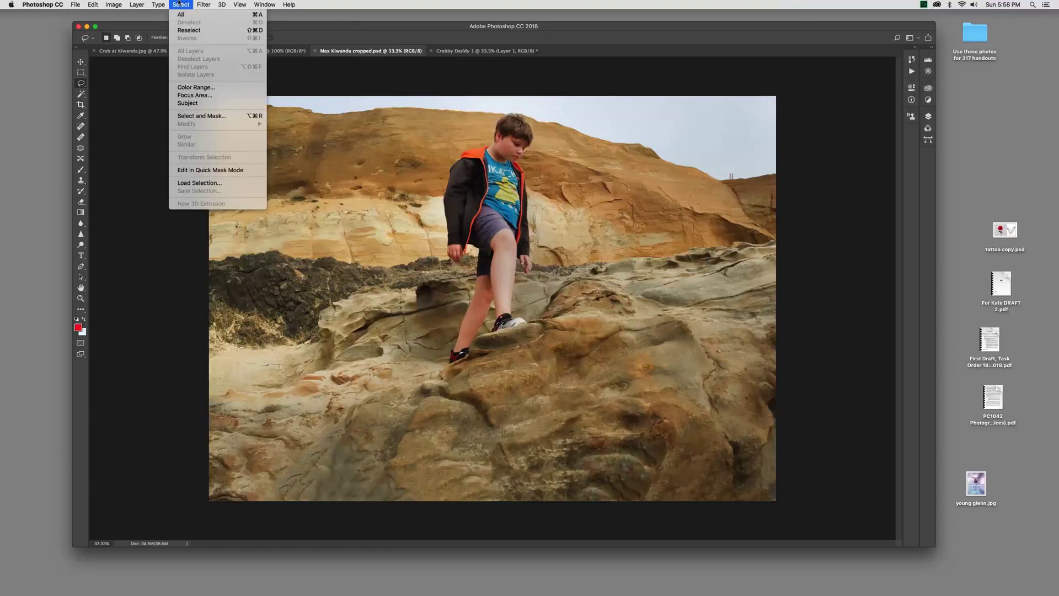
{"action": "left_click", "coordinate": [221, 183]}
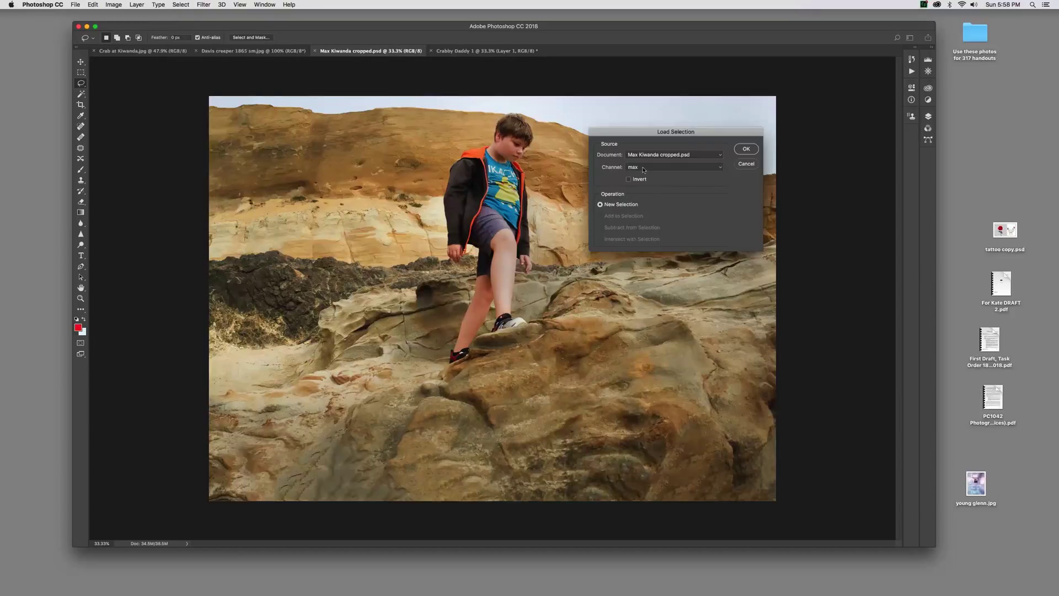
{"action": "left_click", "coordinate": [742, 150]}
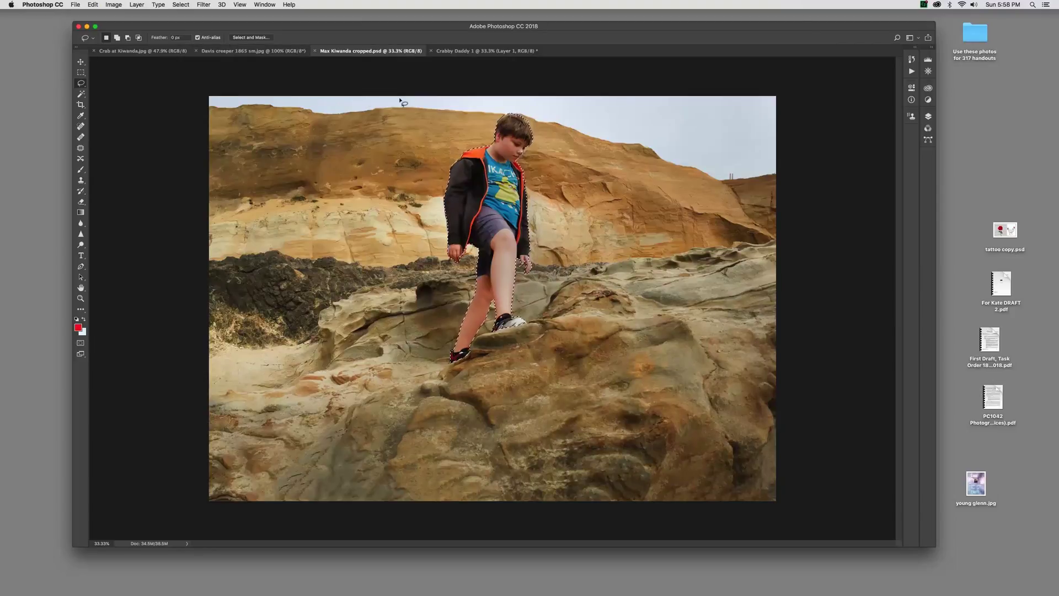
Drag the selected boy with the Move tool into Crabby Daddy 1 as Layer 2, beside the crab.
{"action": "left_click", "coordinate": [82, 62]}
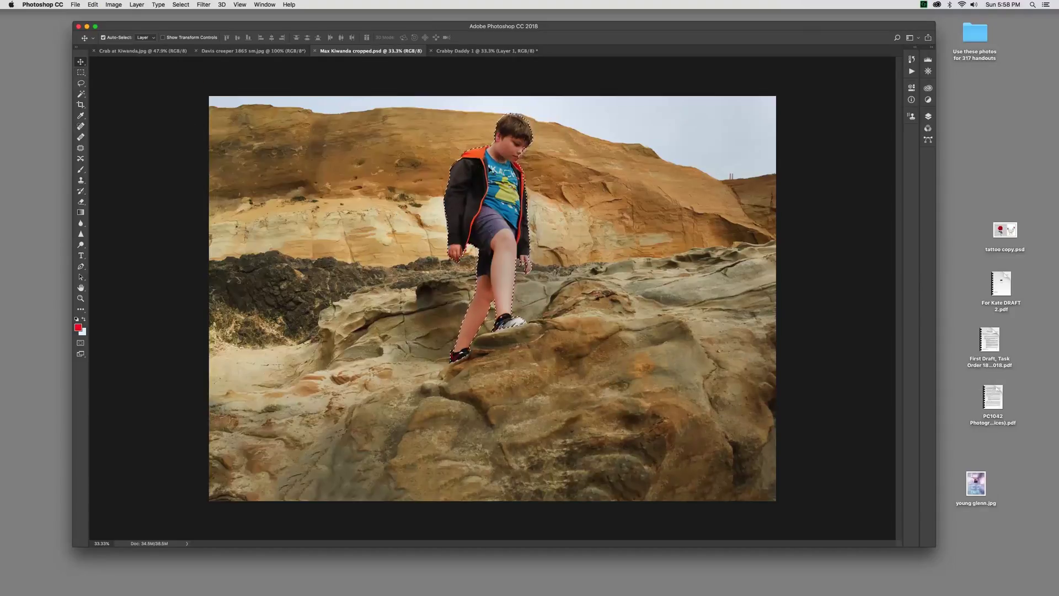
{"action": "left_click_drag", "start_coordinate": [503, 172], "coordinate": [472, 51]}
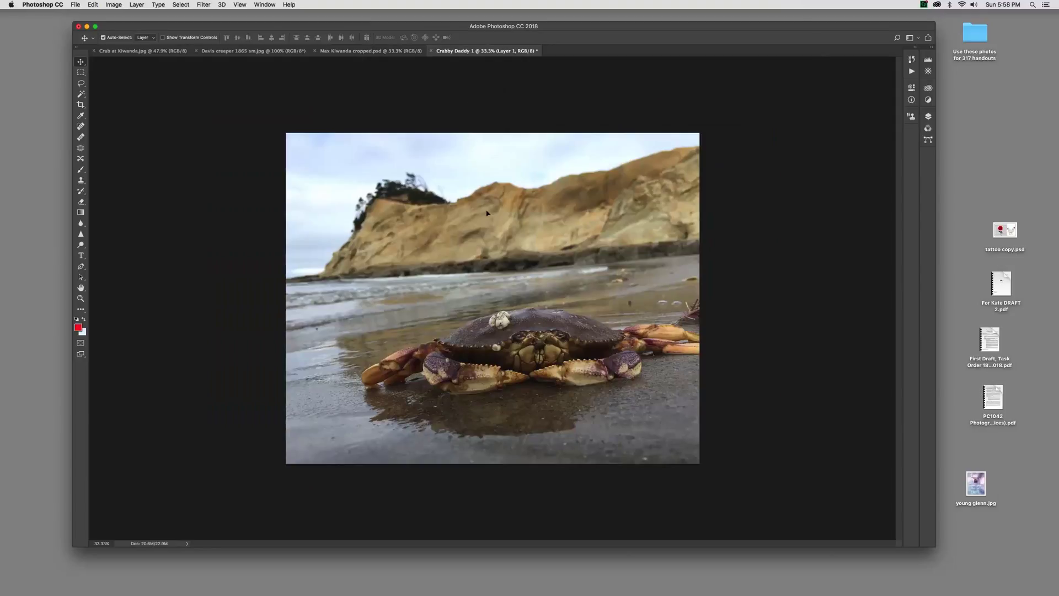
{"action": "left_click_drag", "start_coordinate": [487, 273], "coordinate": [389, 197]}
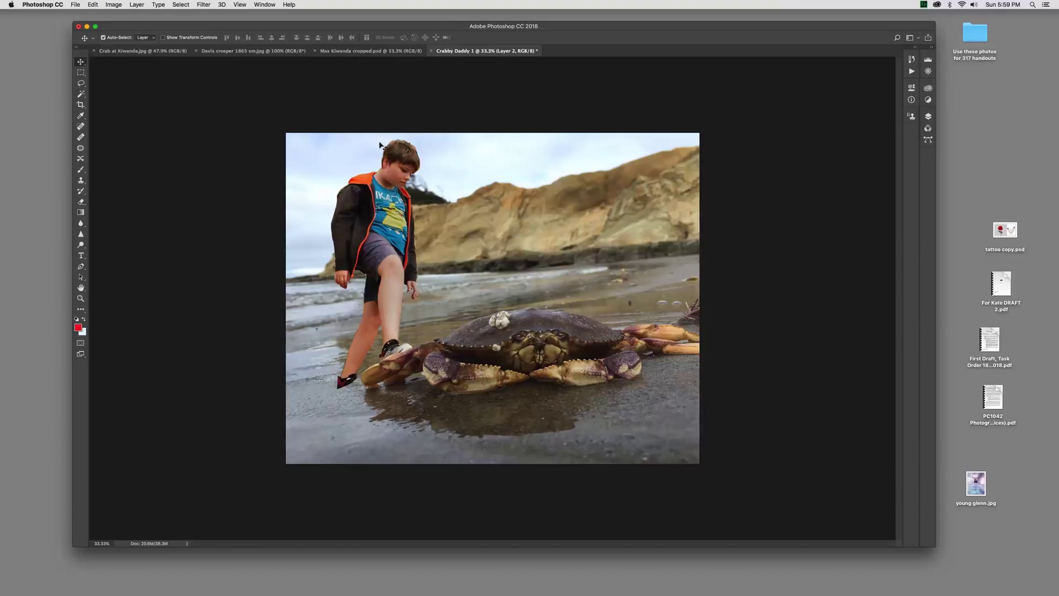
Show the Layers panel and select the entire Davis creeper 1865 sm.jpg portrait.
{"action": "left_click", "coordinate": [239, 51]}
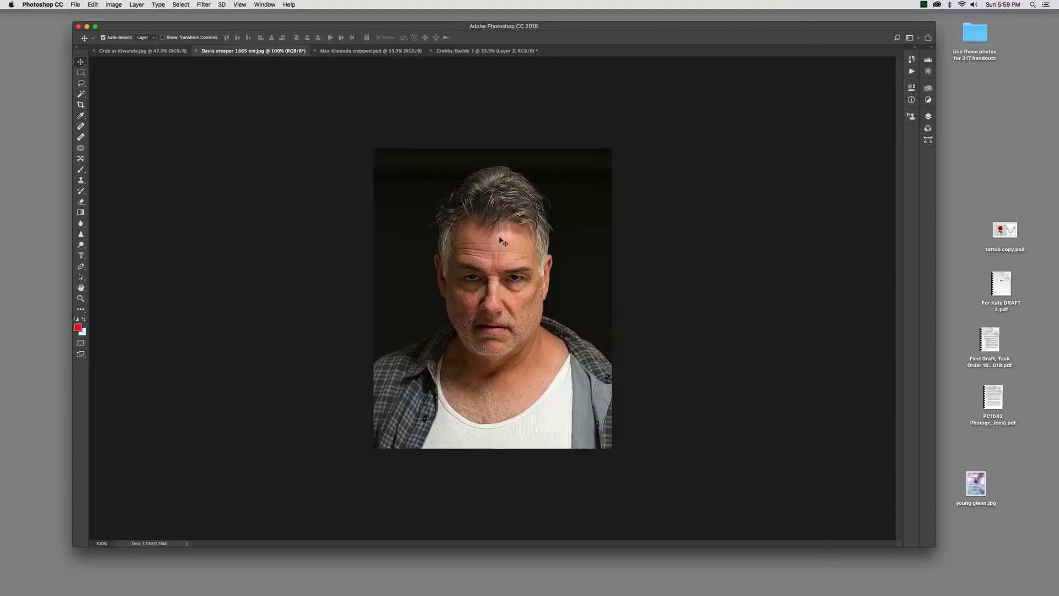
{"action": "key", "text": "m"}
{"action": "key", "text": "F7"}
{"action": "left_click", "coordinate": [80, 63]}
{"action": "left_click", "coordinate": [229, 4]}
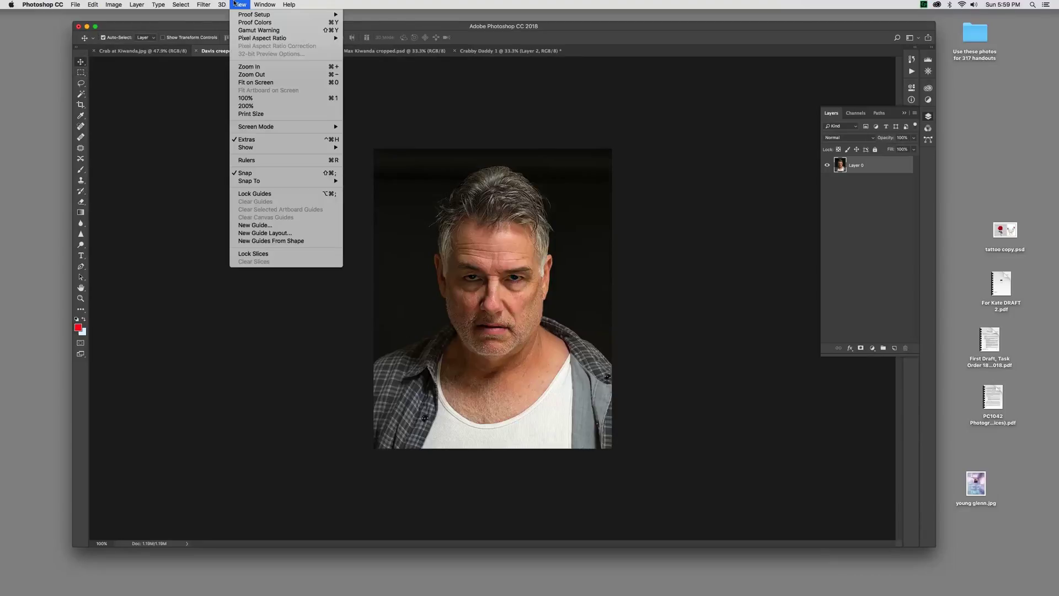
{"action": "mouse_move", "coordinate": [183, 4]}
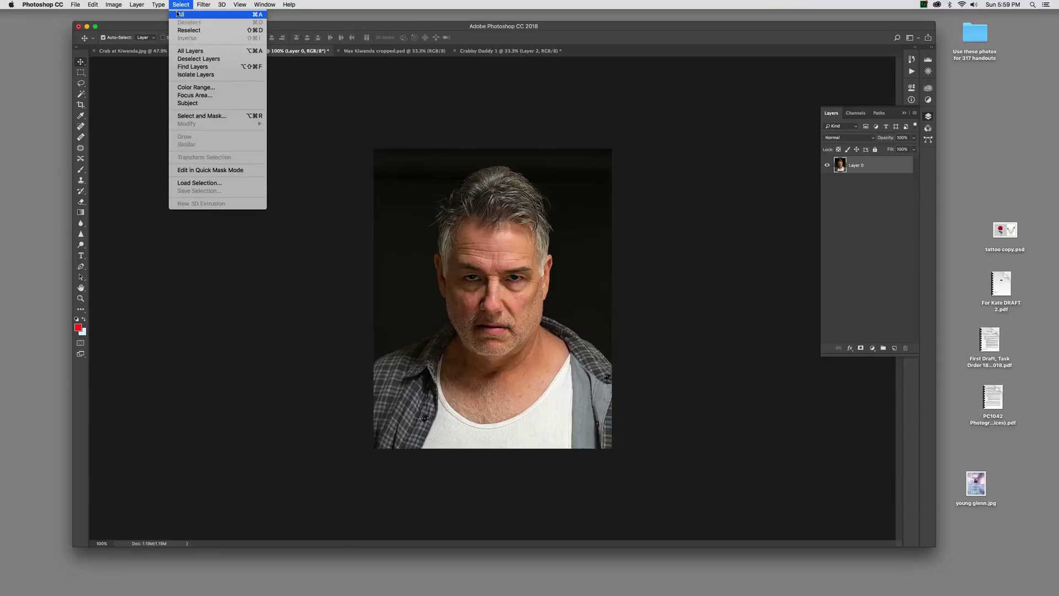
{"action": "left_click", "coordinate": [182, 14]}
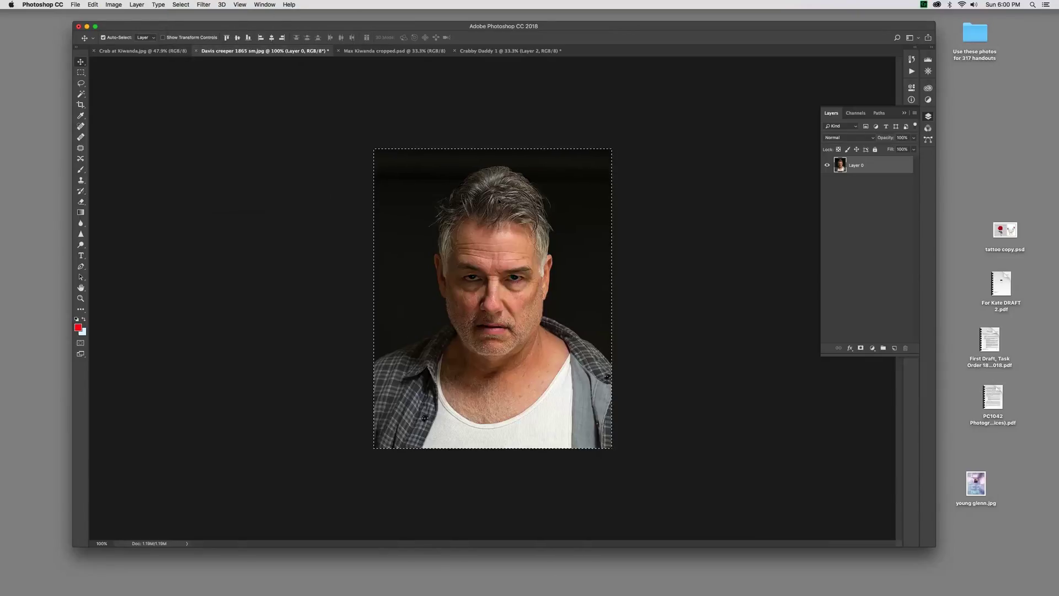
Drag the portrait into Crabby Daddy 1 as Layer 3 and move it down onto the crab.
{"action": "left_click_drag", "start_coordinate": [505, 202], "coordinate": [486, 51]}
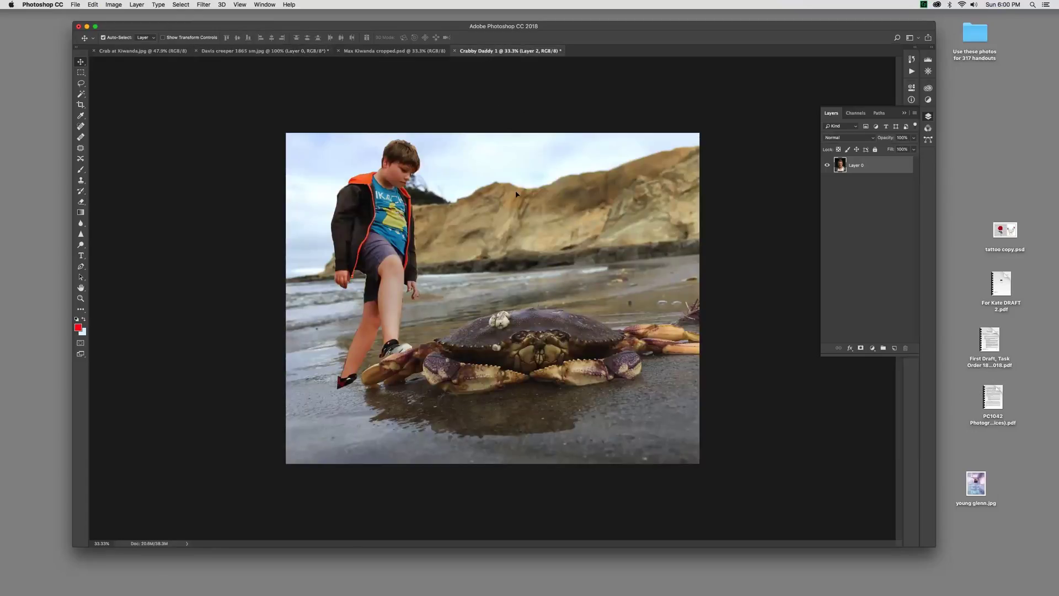
{"action": "left_click_drag", "start_coordinate": [518, 223], "coordinate": [519, 221]}
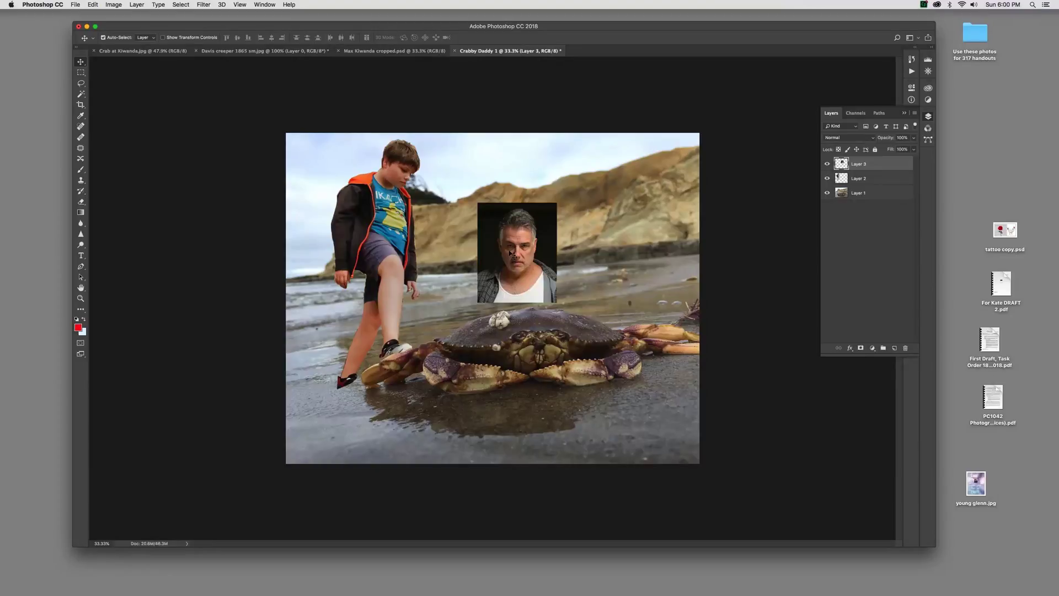
{"action": "left_click_drag", "start_coordinate": [510, 254], "coordinate": [522, 339]}
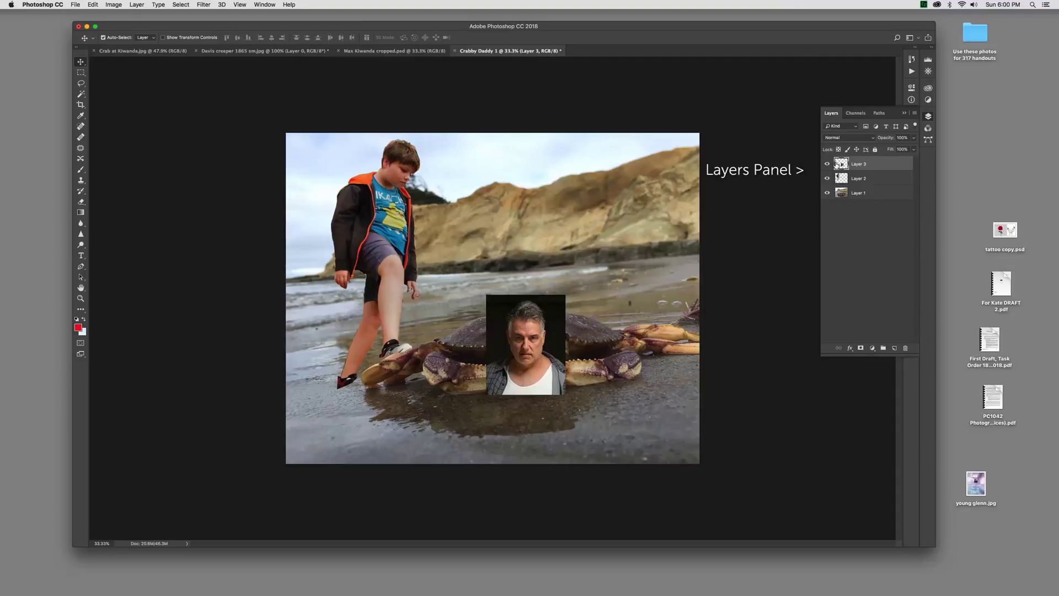
Toggle the background, boy and face layers' visibility off and on to check each one.
{"action": "left_click", "coordinate": [827, 193]}
{"action": "left_click", "coordinate": [828, 193]}
{"action": "left_click", "coordinate": [827, 178]}
{"action": "left_click", "coordinate": [828, 179]}
{"action": "left_click", "coordinate": [828, 163]}
{"action": "left_click", "coordinate": [828, 164]}
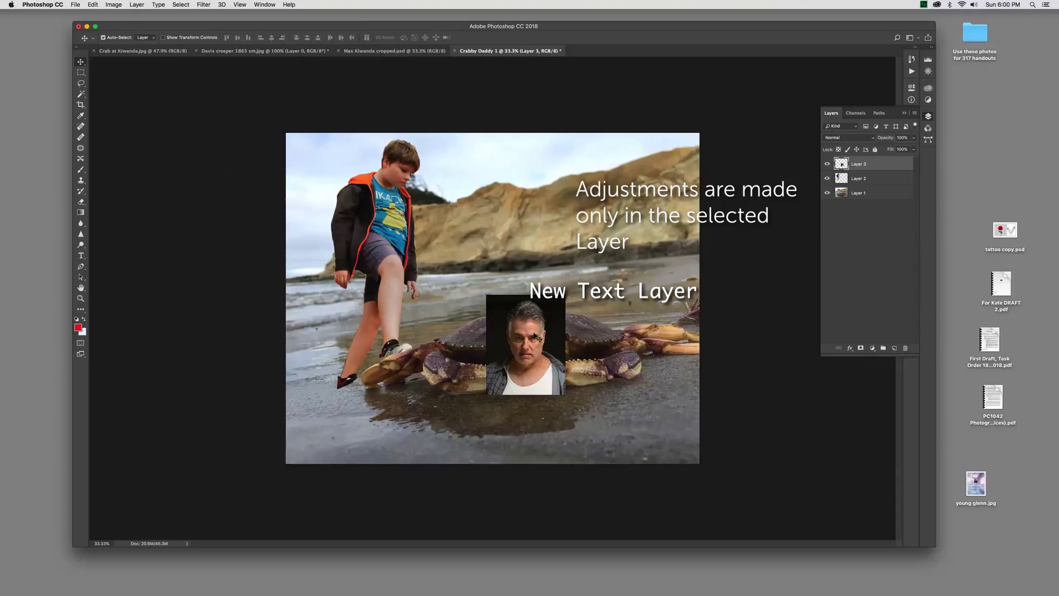
Nudge the face and the boy up and to the right, then reselect Layer 3.
{"action": "left_click_drag", "start_coordinate": [532, 336], "coordinate": [565, 321]}
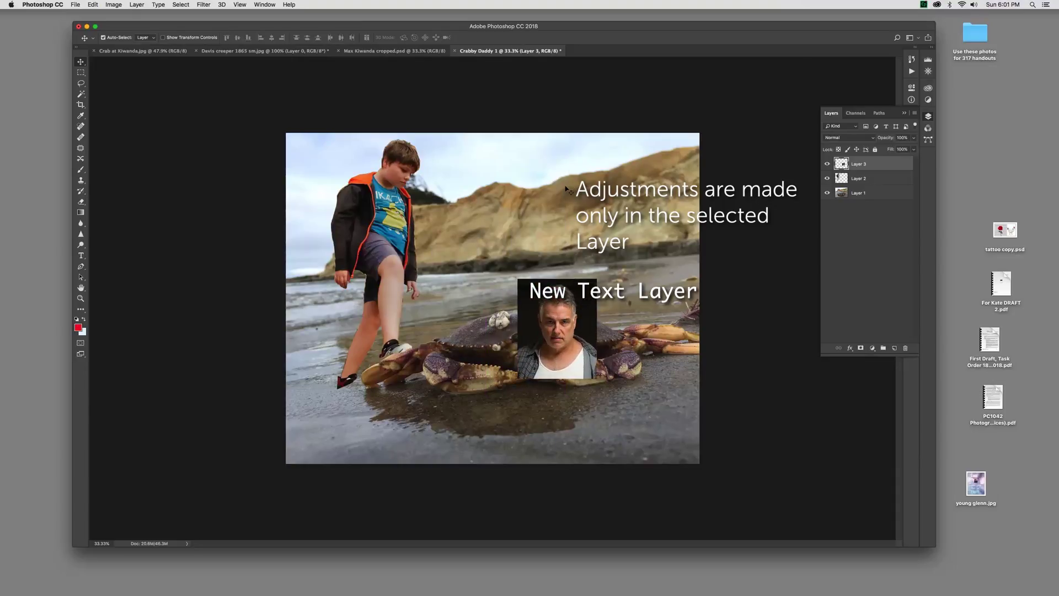
{"action": "left_click", "coordinate": [886, 181]}
{"action": "left_click_drag", "start_coordinate": [391, 256], "coordinate": [420, 239]}
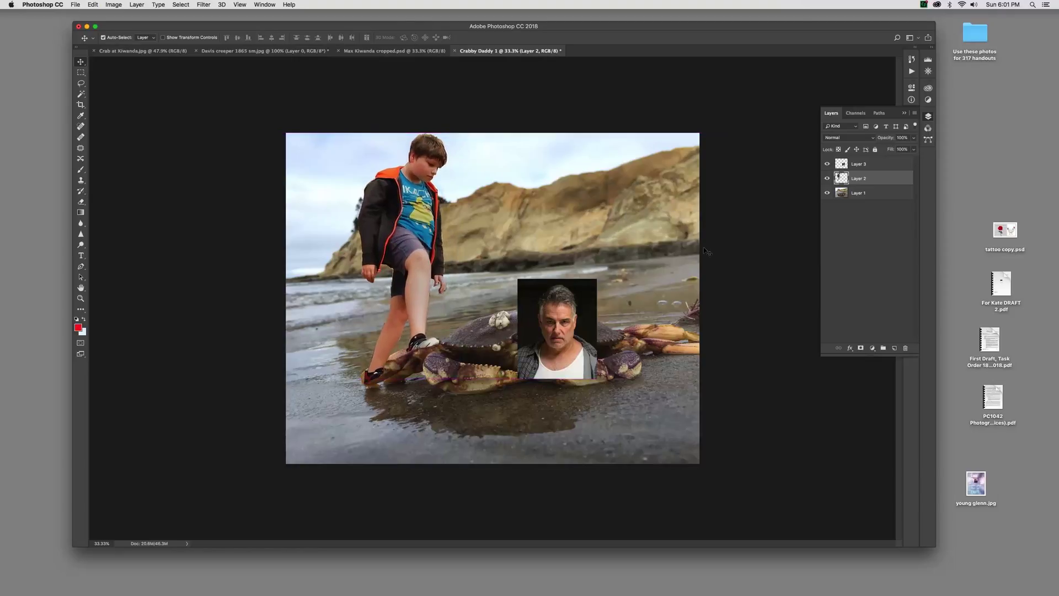
{"action": "left_click", "coordinate": [887, 192]}
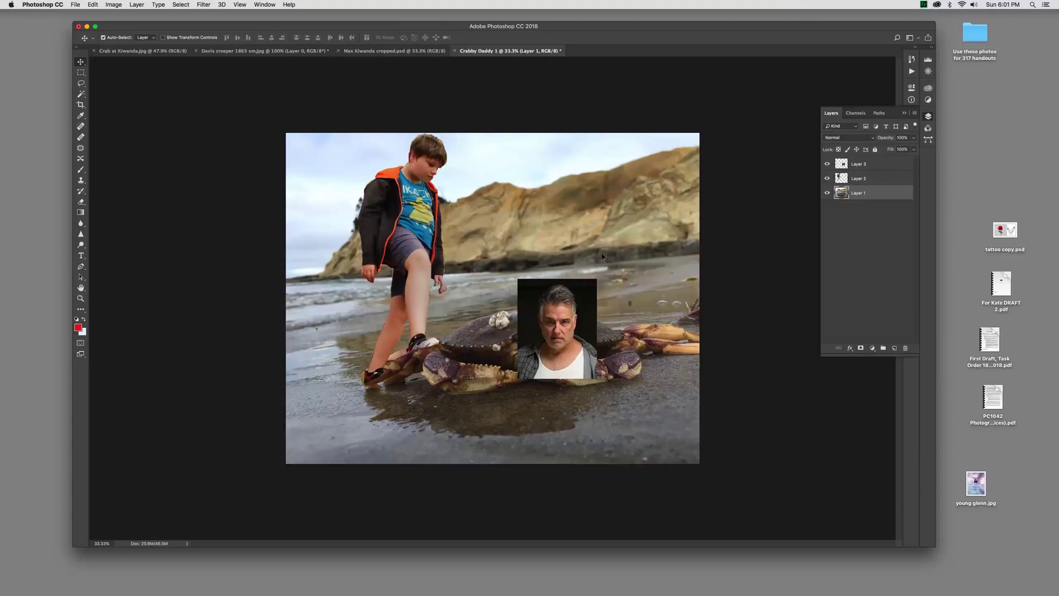
{"action": "left_click", "coordinate": [886, 164]}
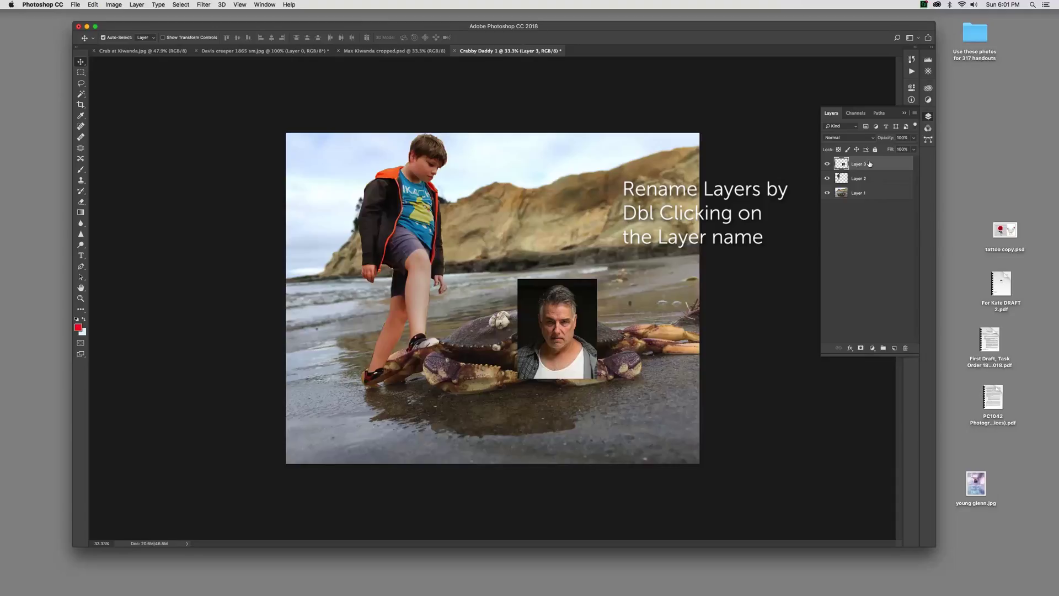
Rename the portrait layer, Layer 3, to 'creeper'.
{"action": "double_click", "coordinate": [856, 163]}
{"action": "type", "text": "creeper"}
{"action": "left_click", "coordinate": [876, 229]}
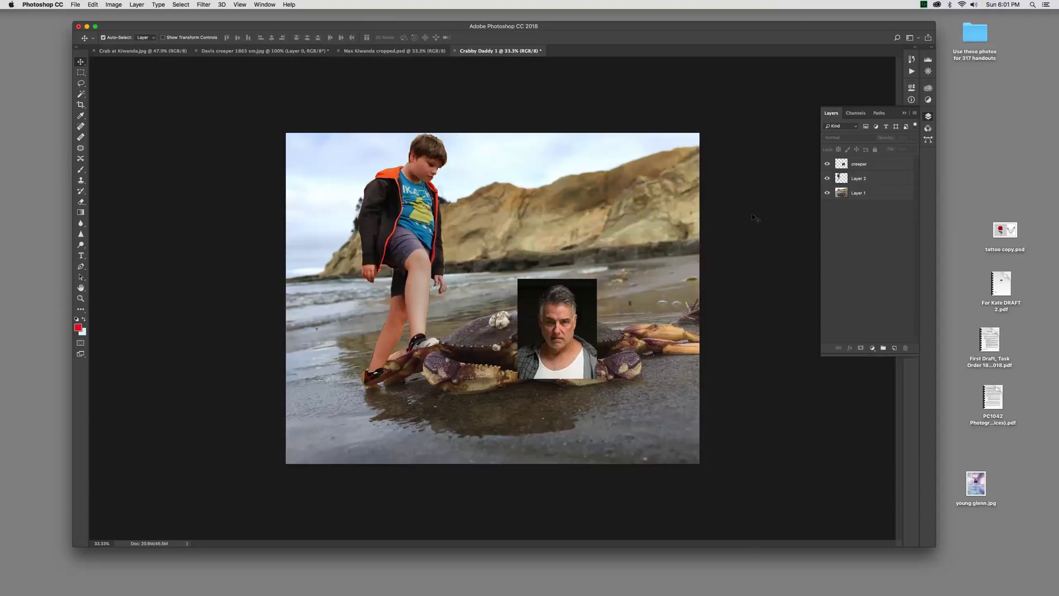
Drag the creeper headshot around the canvas until it sits over the crab's right side, between the claws.
{"action": "left_click_drag", "start_coordinate": [584, 289], "coordinate": [546, 332]}
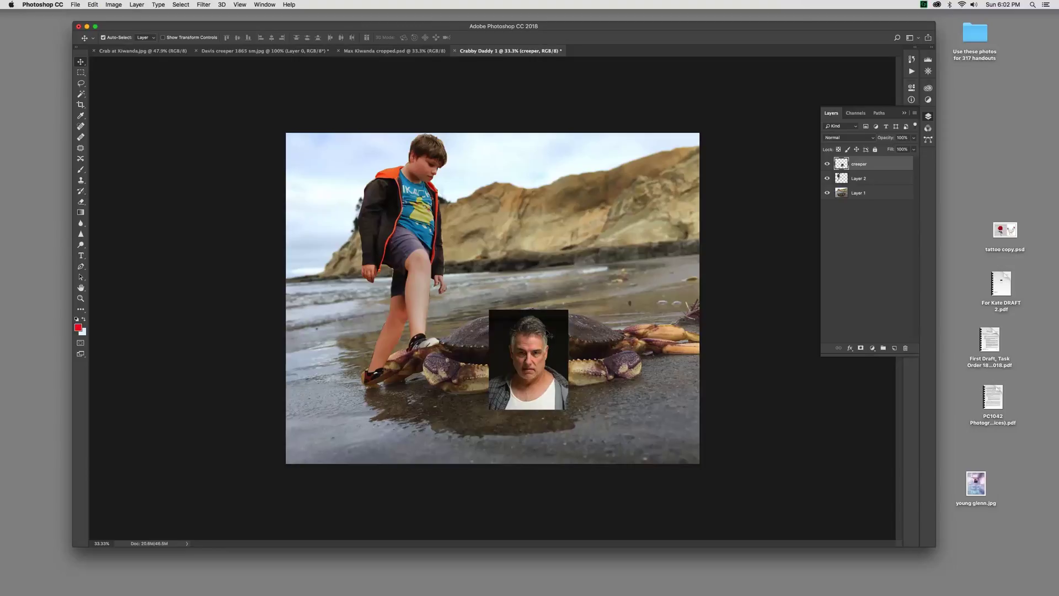
{"action": "left_click_drag", "start_coordinate": [551, 340], "coordinate": [658, 252]}
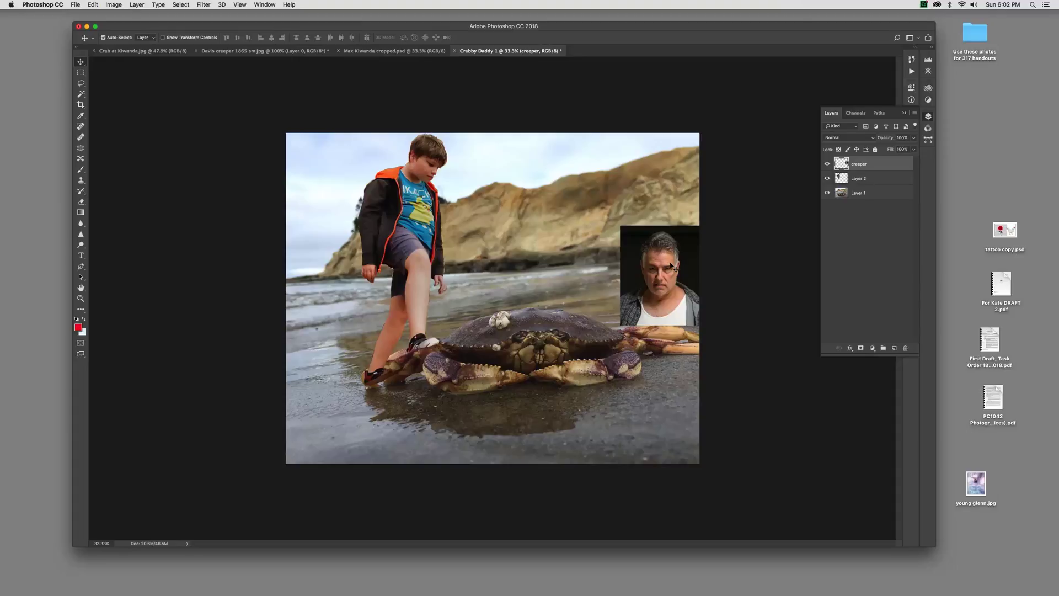
{"action": "left_click_drag", "start_coordinate": [674, 268], "coordinate": [539, 328]}
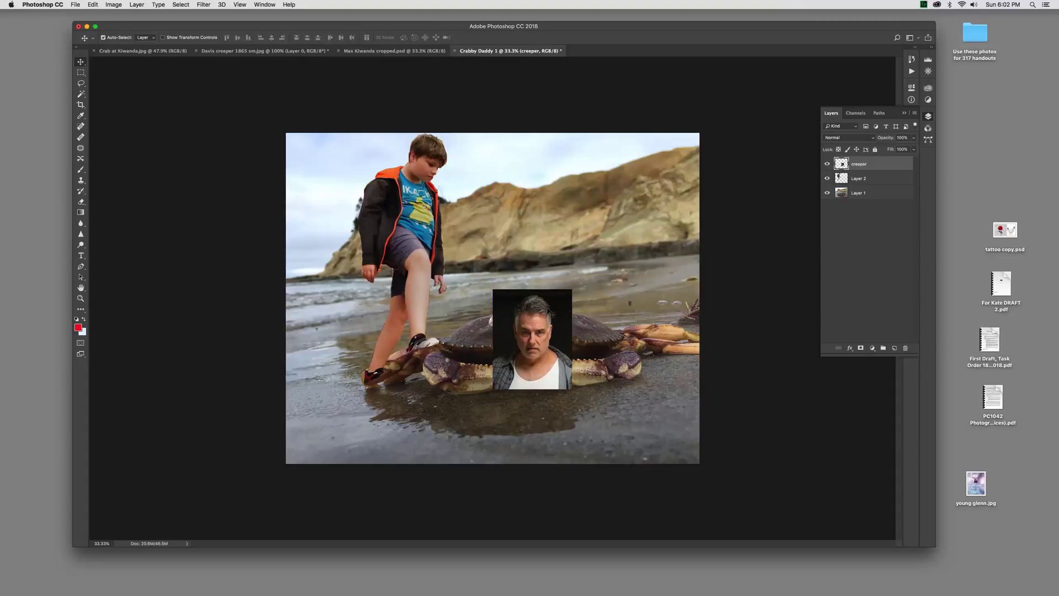
{"action": "left_click_drag", "start_coordinate": [540, 329], "coordinate": [586, 331]}
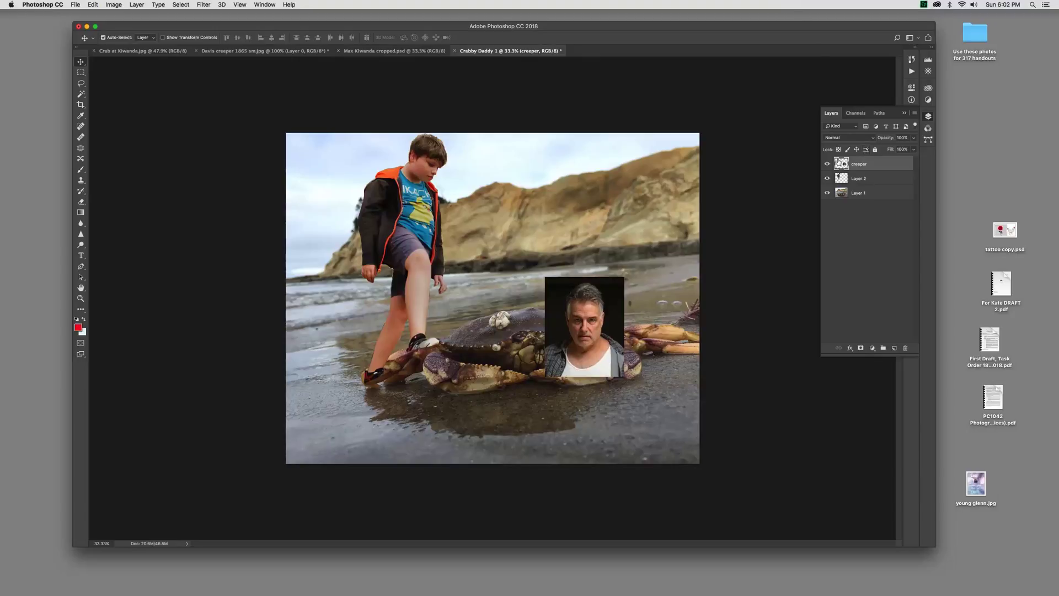
Free Transform the headshot, scaling it up to cover the crab down to the bottom edge, then commit.
{"action": "left_click", "coordinate": [93, 5]}
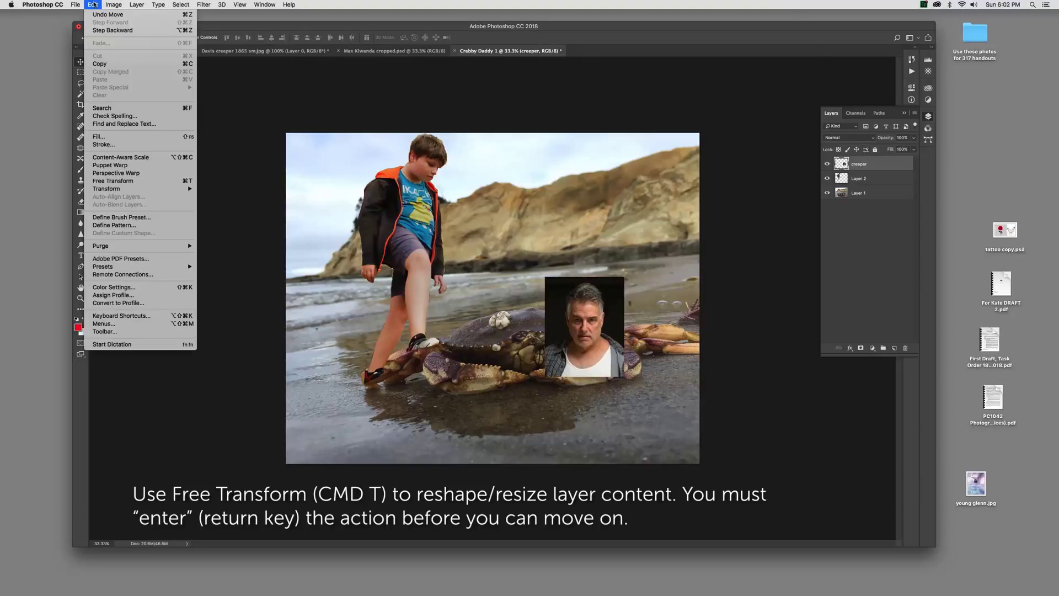
{"action": "left_click", "coordinate": [123, 183]}
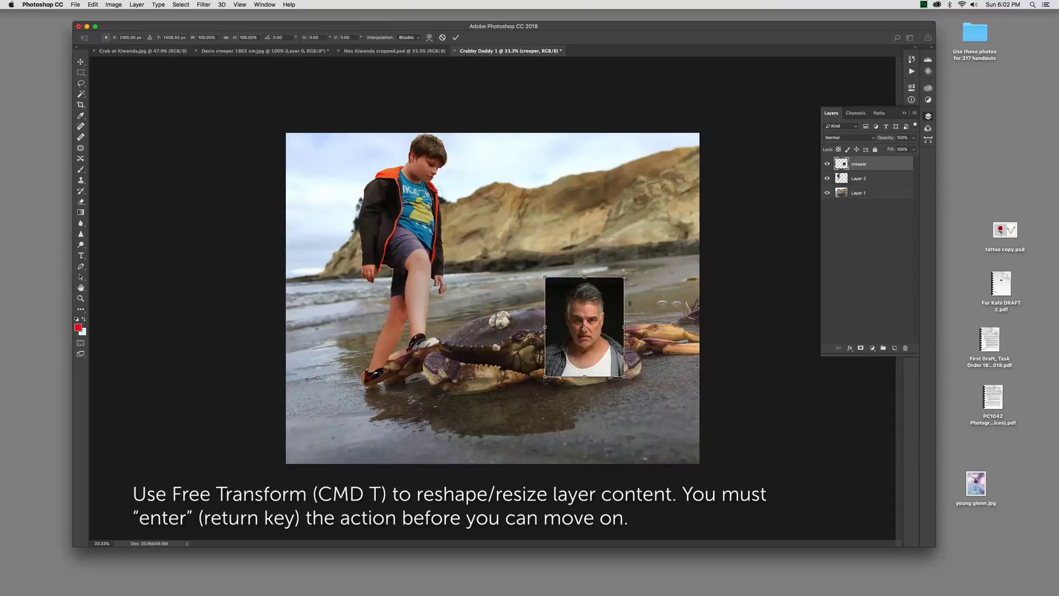
{"action": "left_click_drag", "start_coordinate": [544, 378], "coordinate": [316, 381]}
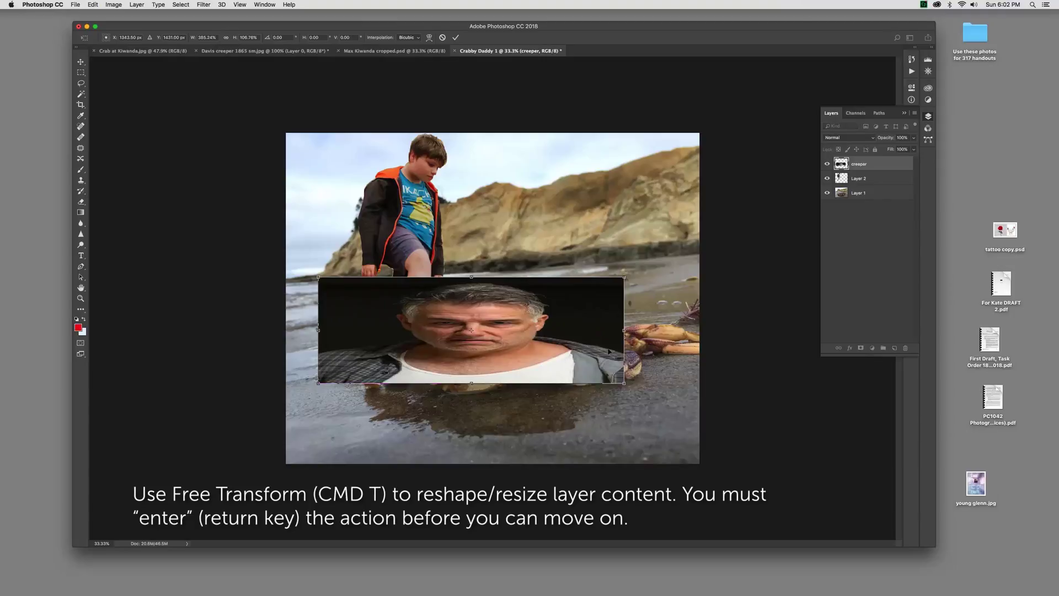
{"action": "key", "text": "super+z"}
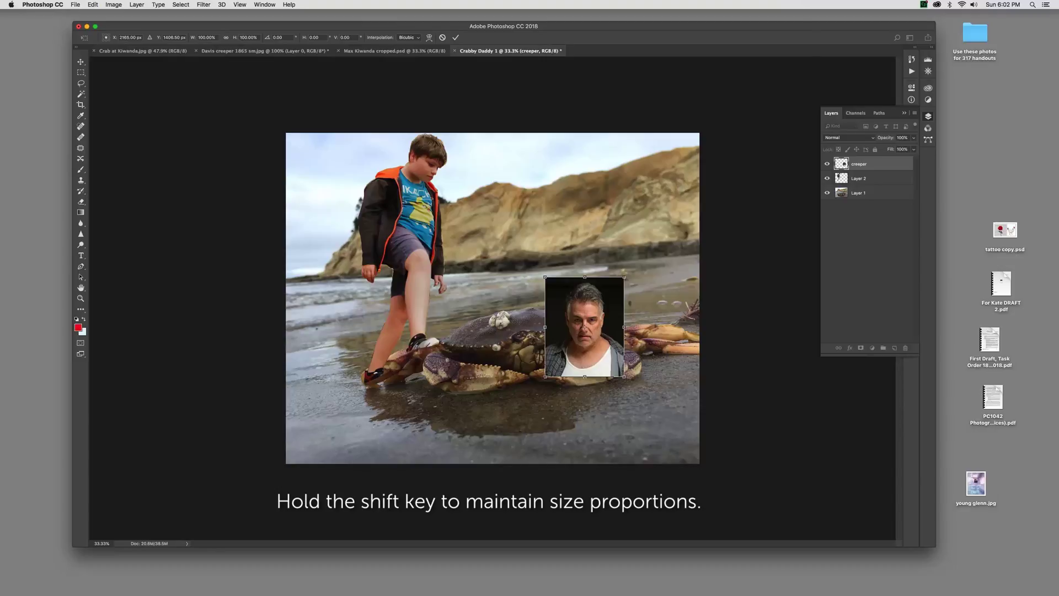
{"action": "left_click_drag", "start_coordinate": [545, 377], "coordinate": [467, 473]}
{"action": "left_click_drag", "start_coordinate": [397, 425], "coordinate": [393, 436]}
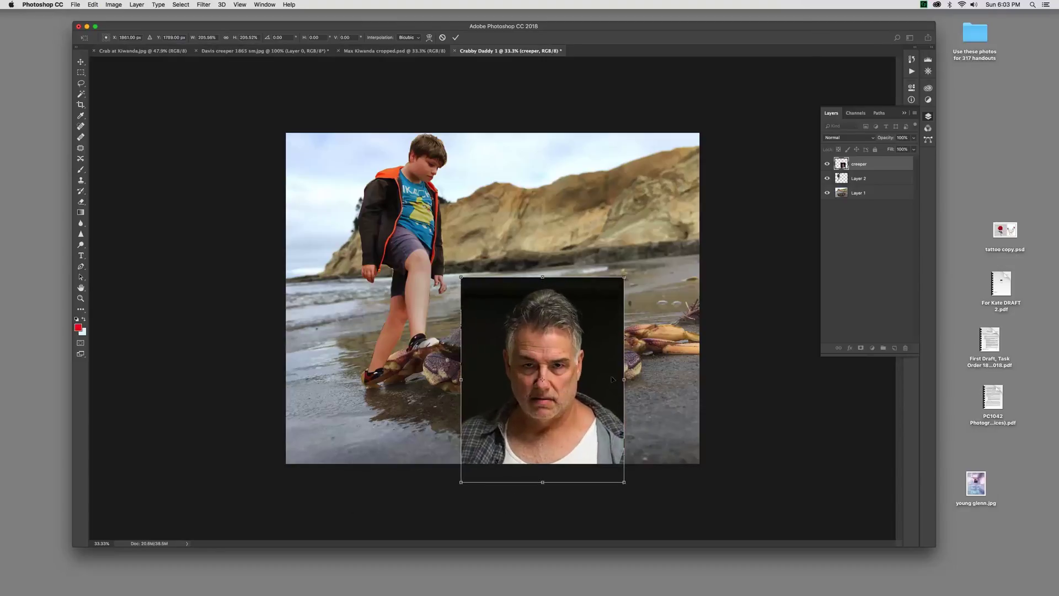
{"action": "left_click_drag", "start_coordinate": [567, 380], "coordinate": [645, 376]}
{"action": "left_click_drag", "start_coordinate": [447, 375], "coordinate": [413, 374]}
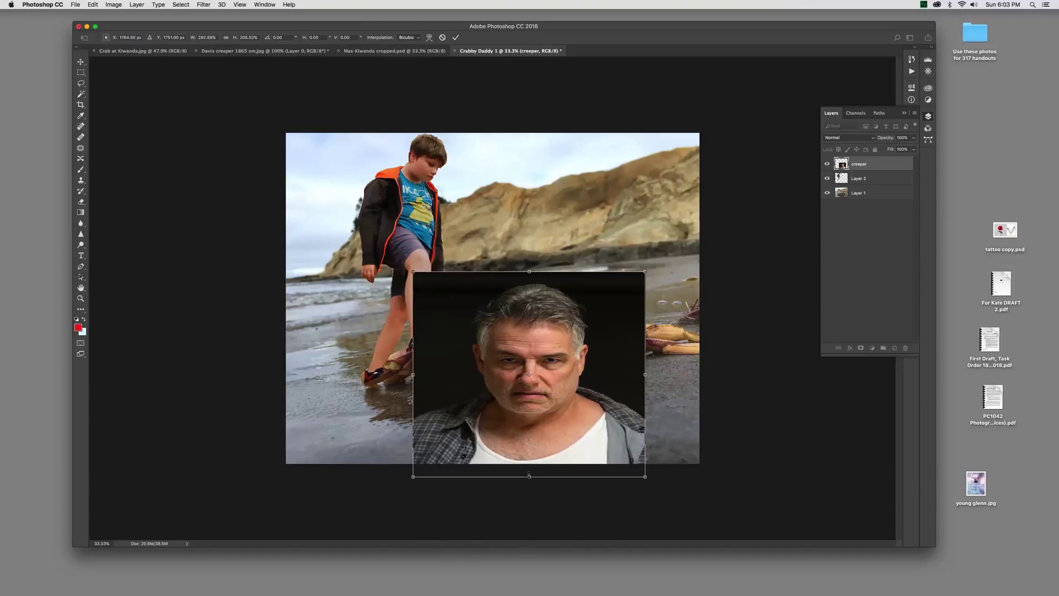
{"action": "left_click_drag", "start_coordinate": [528, 474], "coordinate": [528, 464]}
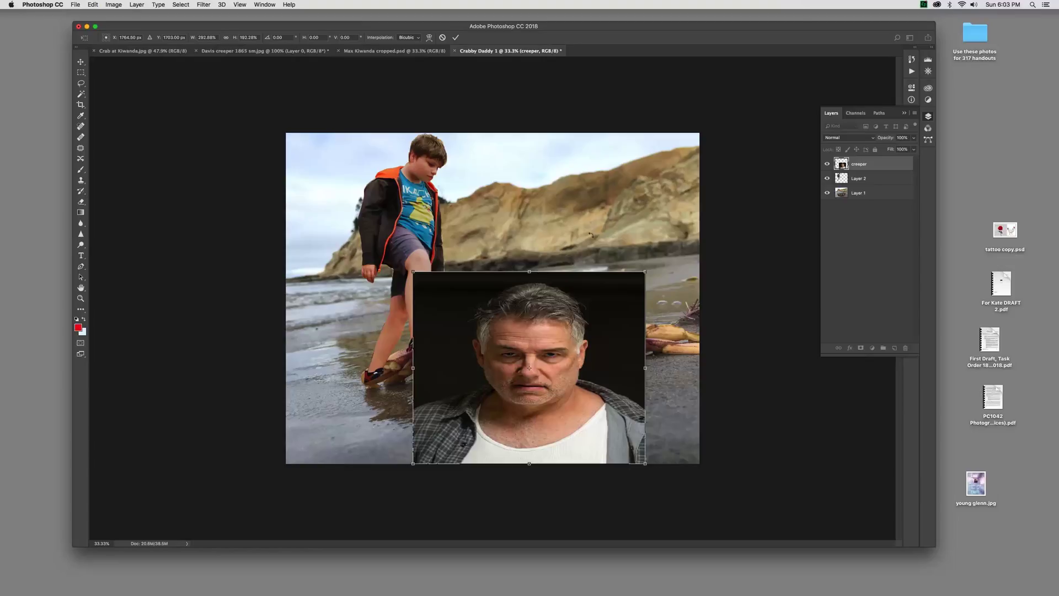
{"action": "key", "text": "Return"}
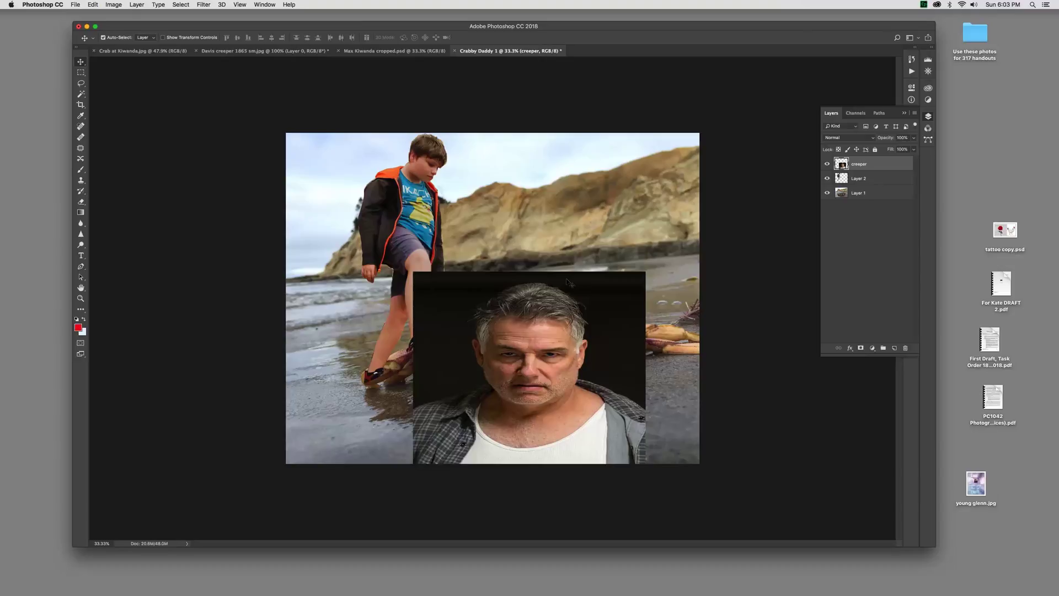
Hide and reshow the creeper headshot layer to check the crab underneath.
{"action": "left_click", "coordinate": [827, 164]}
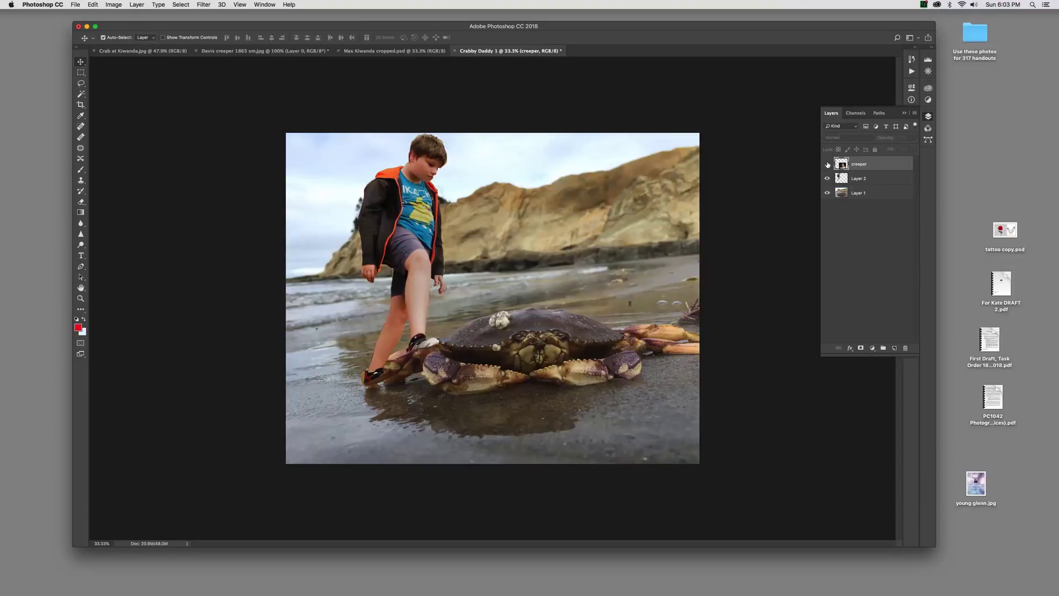
{"action": "left_click", "coordinate": [828, 164]}
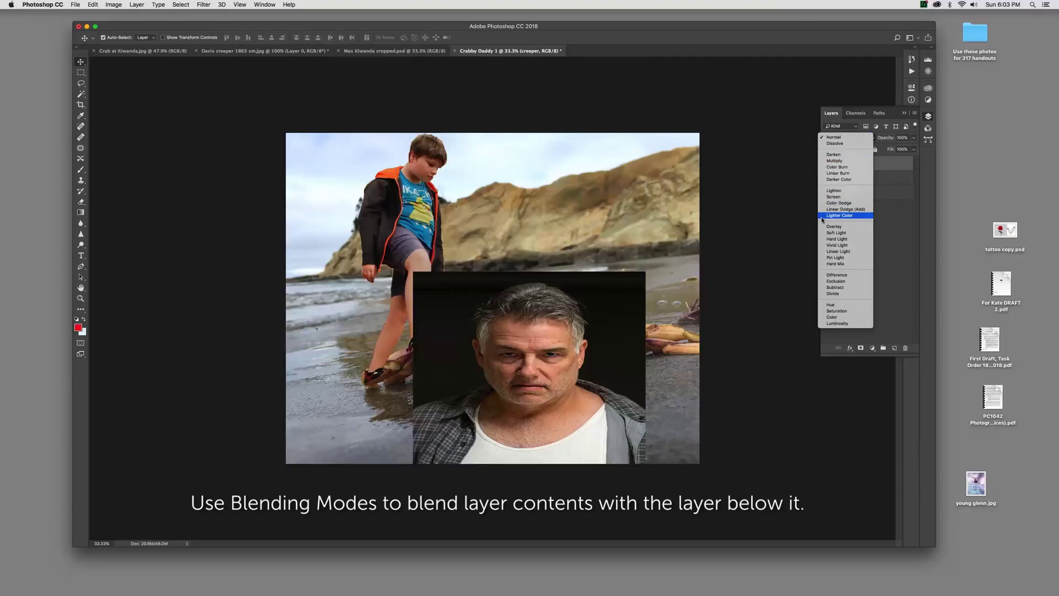
Try Darken, then Lighten blending on the headshot, and move the face up over the crab.
{"action": "left_click", "coordinate": [833, 155]}
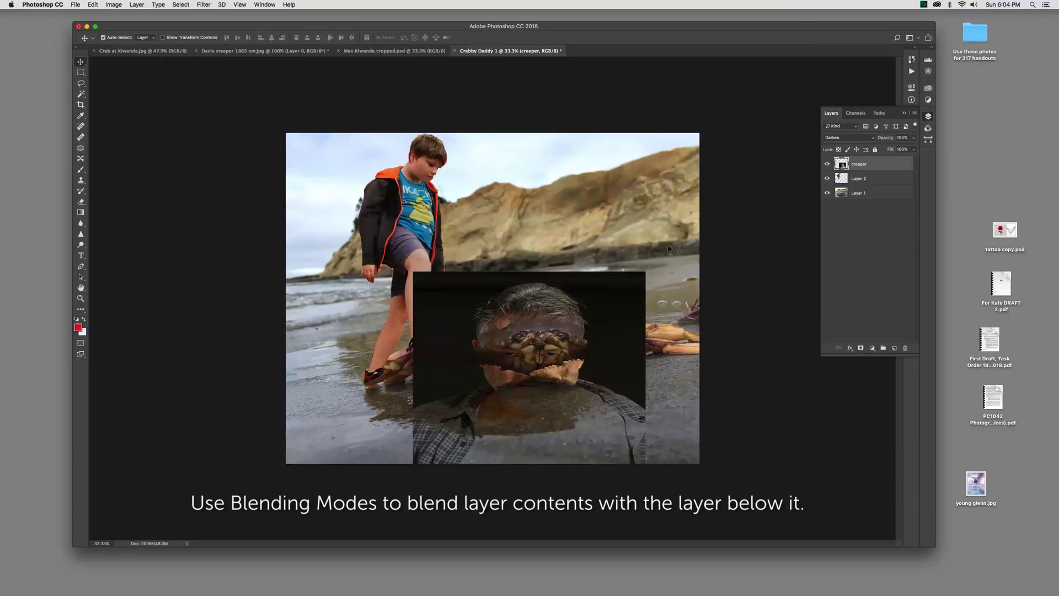
{"action": "left_click", "coordinate": [864, 136]}
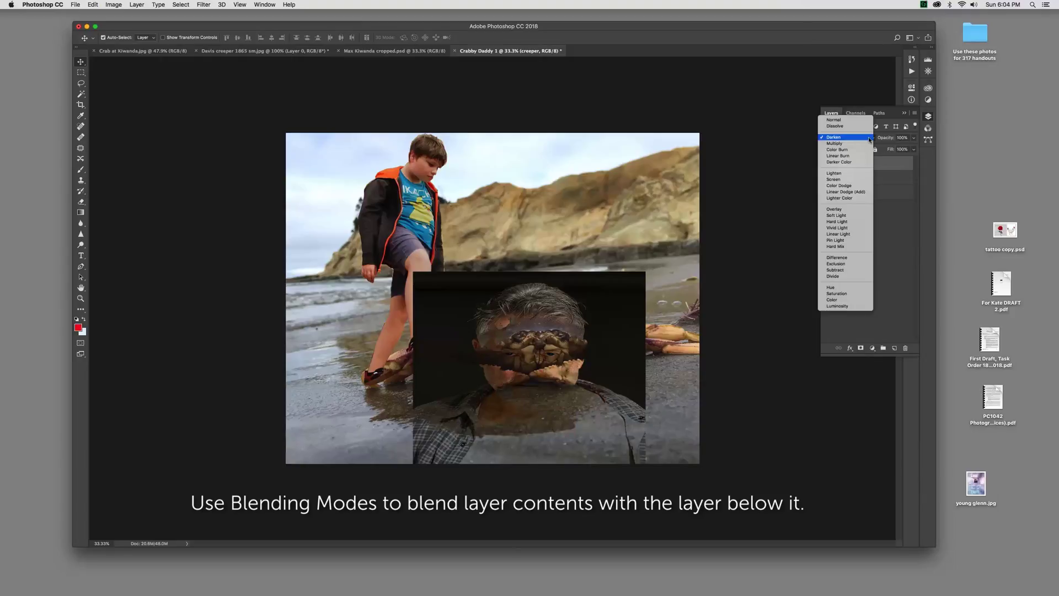
{"action": "left_click", "coordinate": [856, 173]}
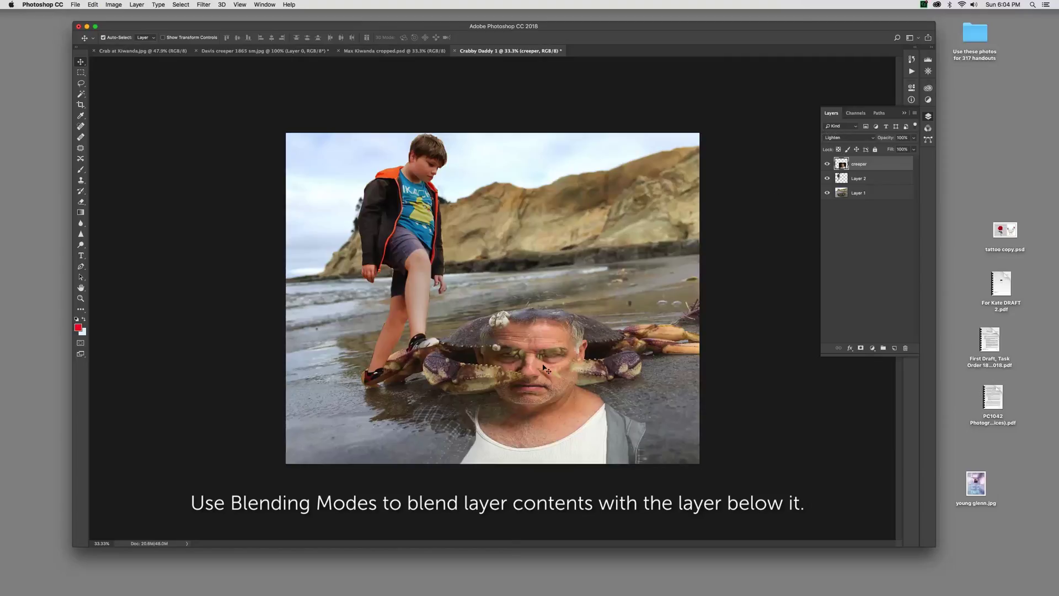
{"action": "mouse_move", "coordinate": [541, 370]}
{"action": "left_mouse_down"}
{"action": "mouse_move", "coordinate": [542, 359]}
{"action": "mouse_move", "coordinate": [526, 364]}
{"action": "left_mouse_up"}
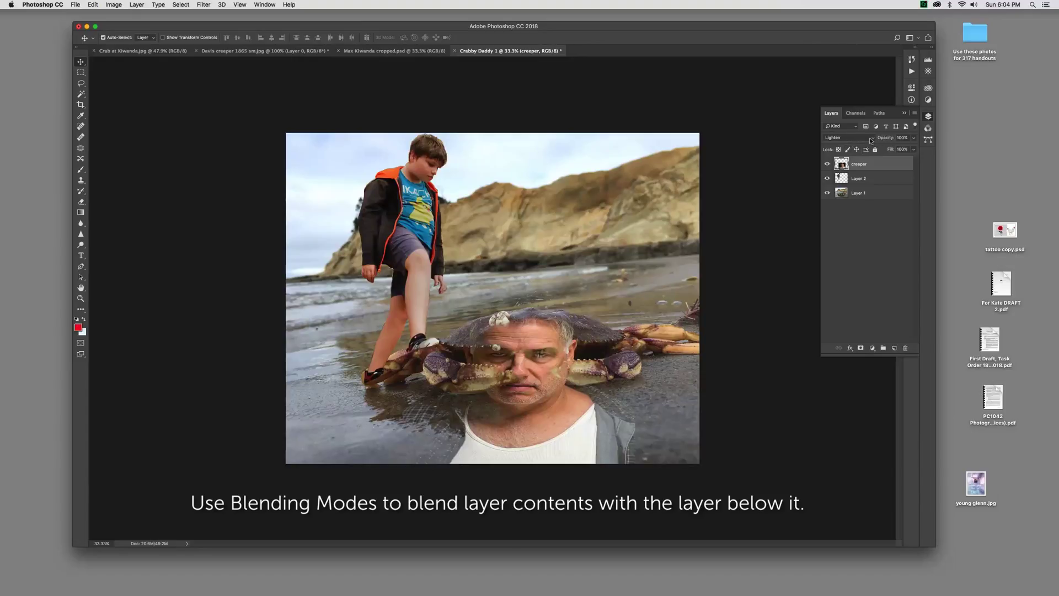
Compare Difference blending on the headshot, then return it to Lighten.
{"action": "left_click", "coordinate": [871, 141]}
{"action": "left_click", "coordinate": [751, 204]}
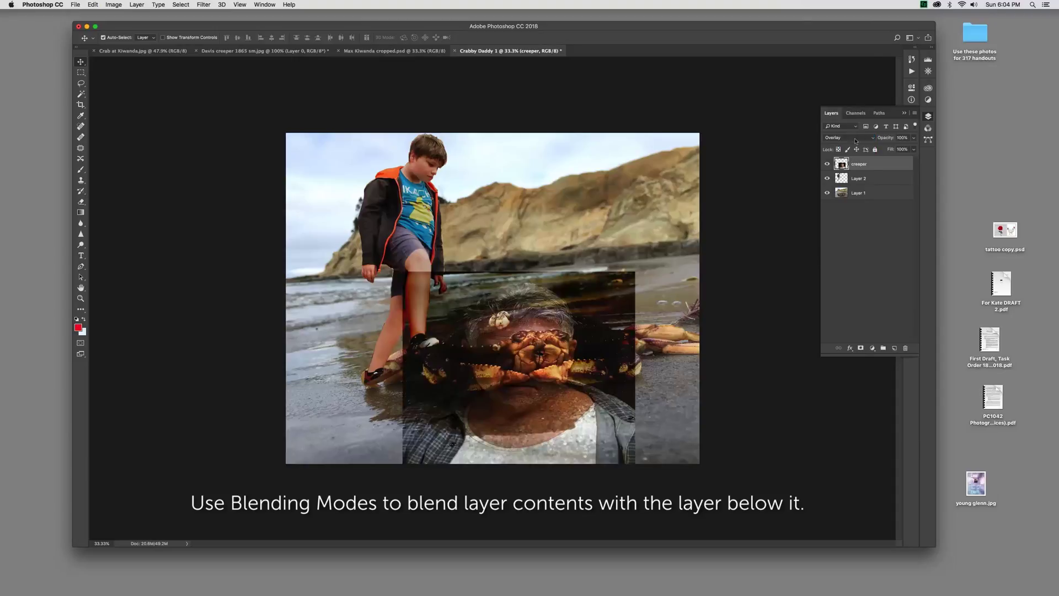
{"action": "left_click", "coordinate": [856, 137]}
{"action": "left_click", "coordinate": [852, 182]}
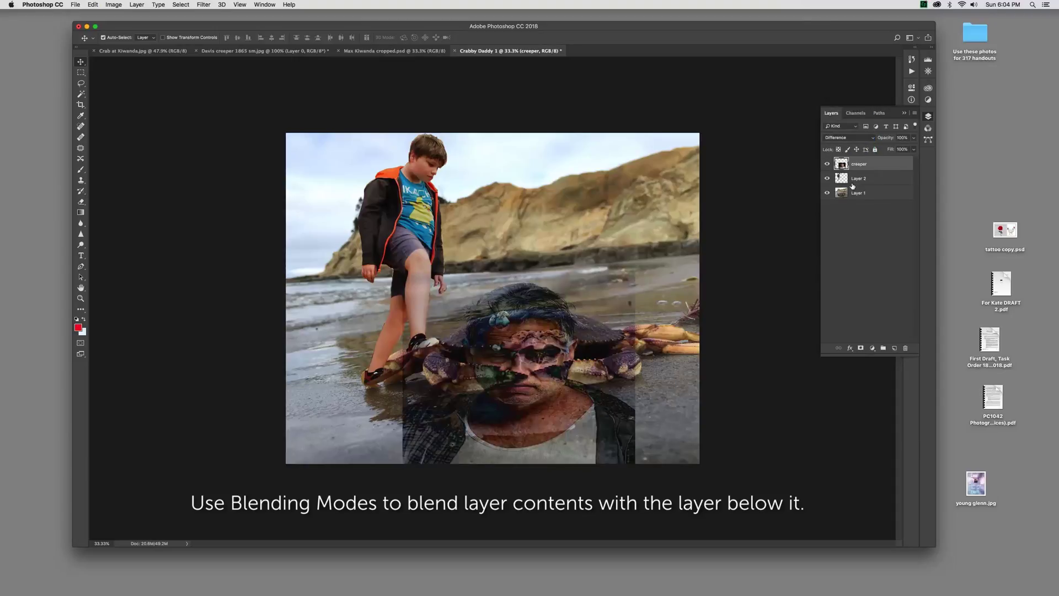
{"action": "left_click", "coordinate": [871, 139]}
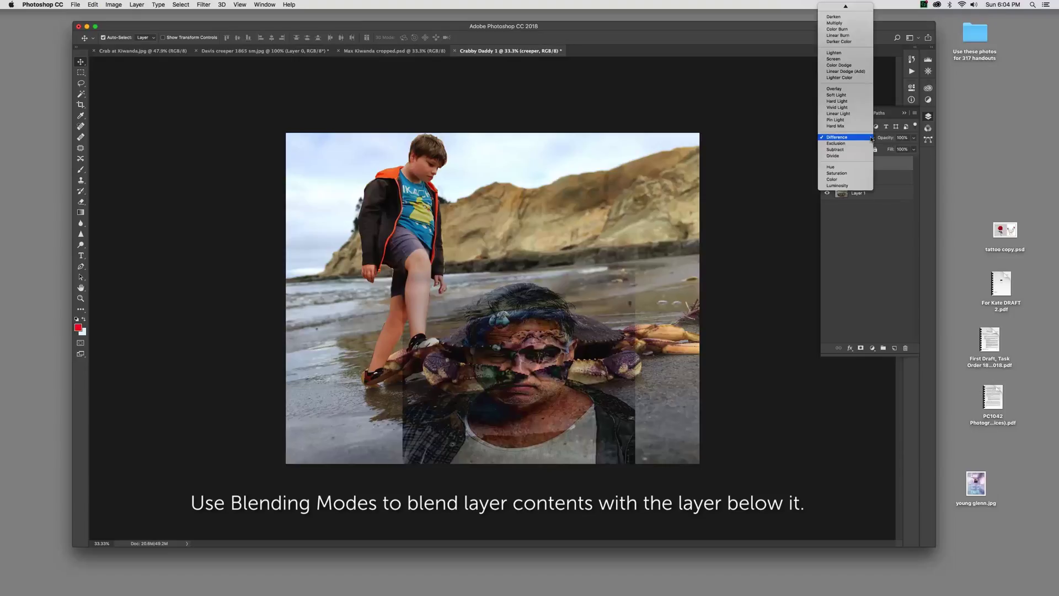
{"action": "left_click", "coordinate": [834, 53]}
Nudge the face right and lower the headshot's opacity to 58%.
{"action": "left_click_drag", "start_coordinate": [554, 353], "coordinate": [568, 345]}
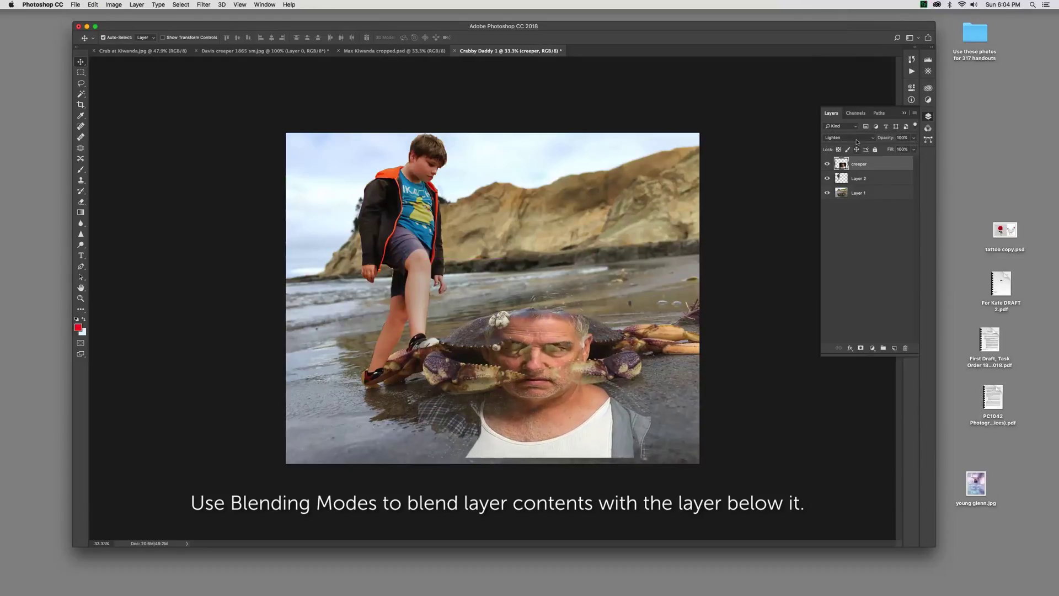
{"action": "left_click", "coordinate": [914, 138]}
{"action": "mouse_move", "coordinate": [913, 148]}
{"action": "left_mouse_down"}
{"action": "mouse_move", "coordinate": [881, 150]}
{"action": "mouse_move", "coordinate": [917, 149]}
{"action": "left_mouse_up"}
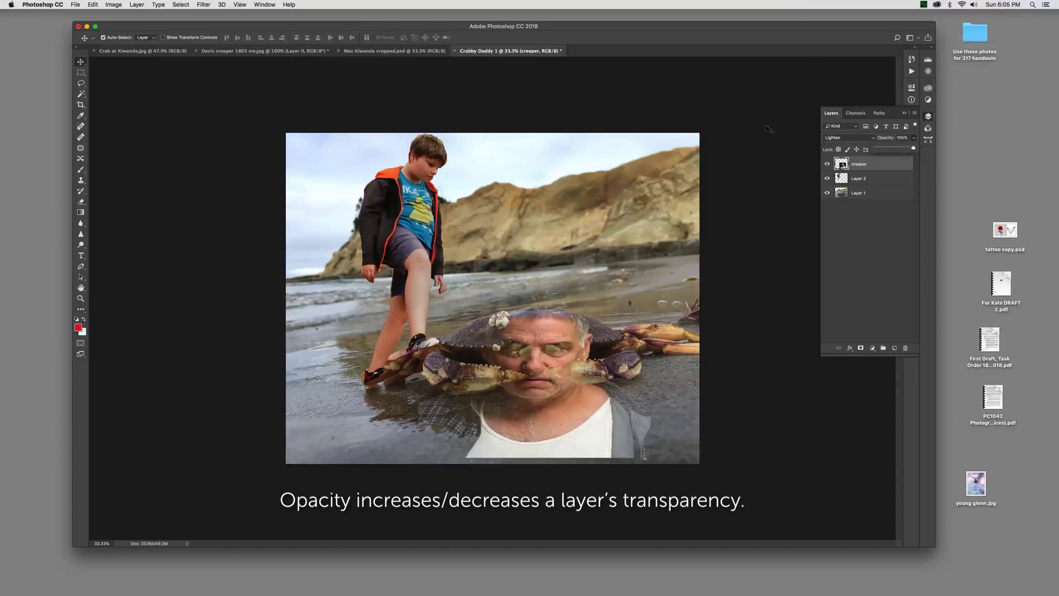
{"action": "left_click", "coordinate": [587, 283]}
{"action": "left_click_drag", "start_coordinate": [513, 344], "coordinate": [512, 341]}
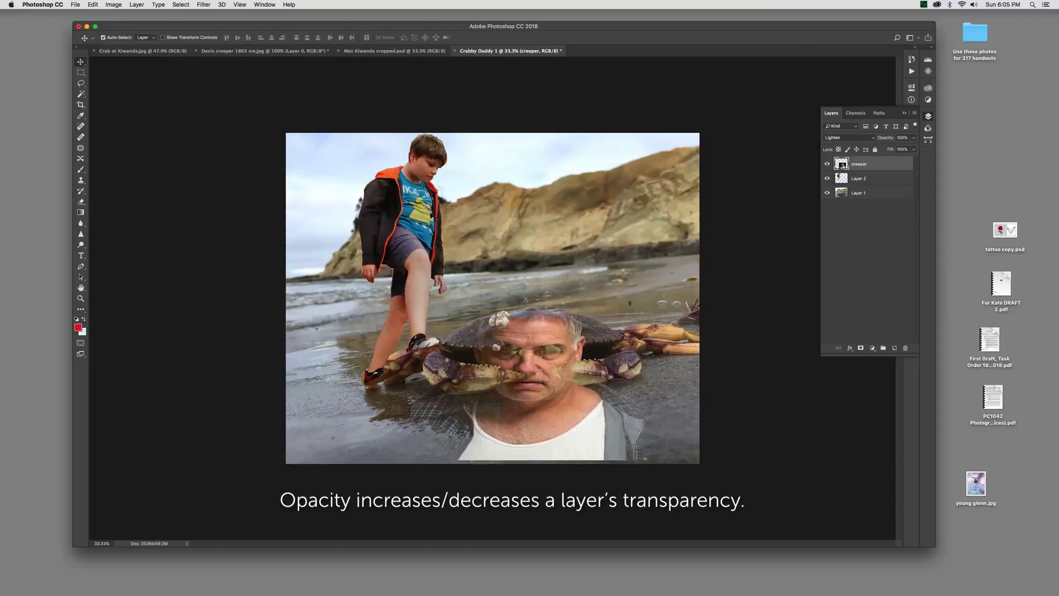
{"action": "left_click", "coordinate": [91, 5]}
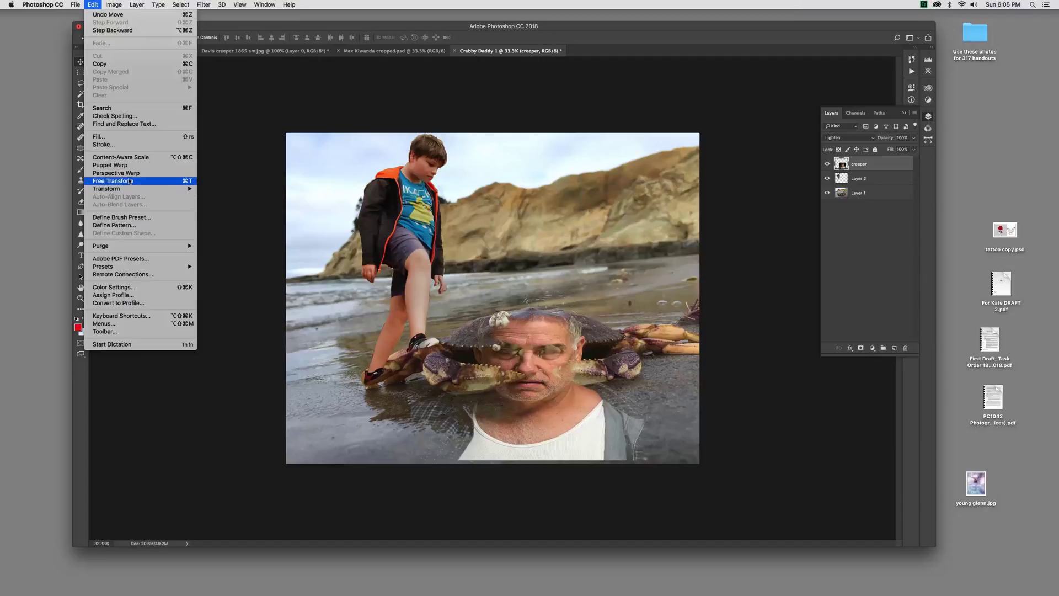
{"action": "left_click_drag", "start_coordinate": [411, 364], "coordinate": [379, 364]}
{"action": "left_click_drag", "start_coordinate": [643, 364], "coordinate": [717, 354]}
{"action": "left_click_drag", "start_coordinate": [533, 364], "coordinate": [522, 364]}
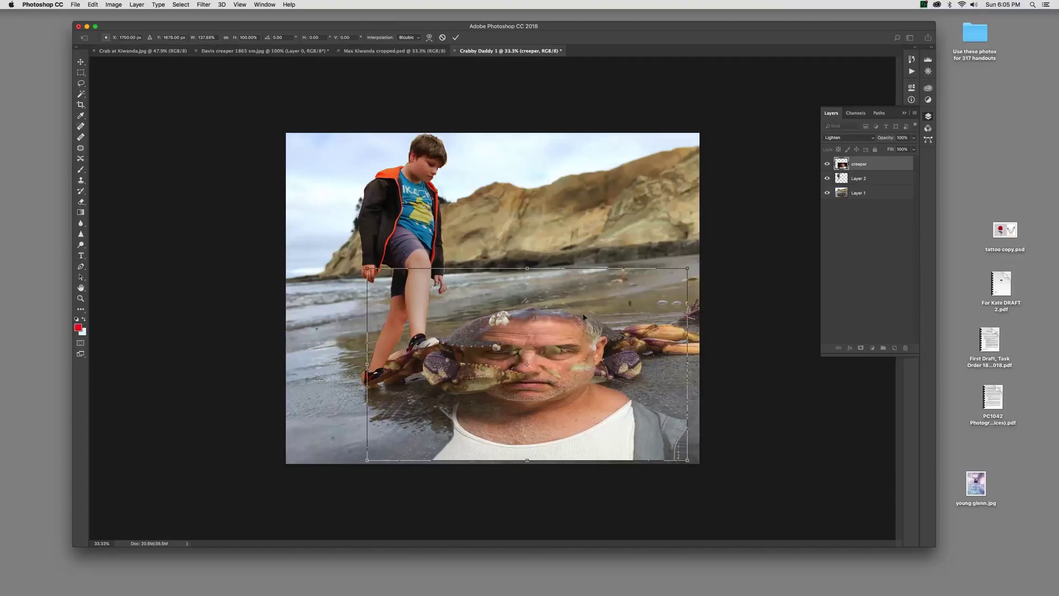
{"action": "key", "text": "Return"}
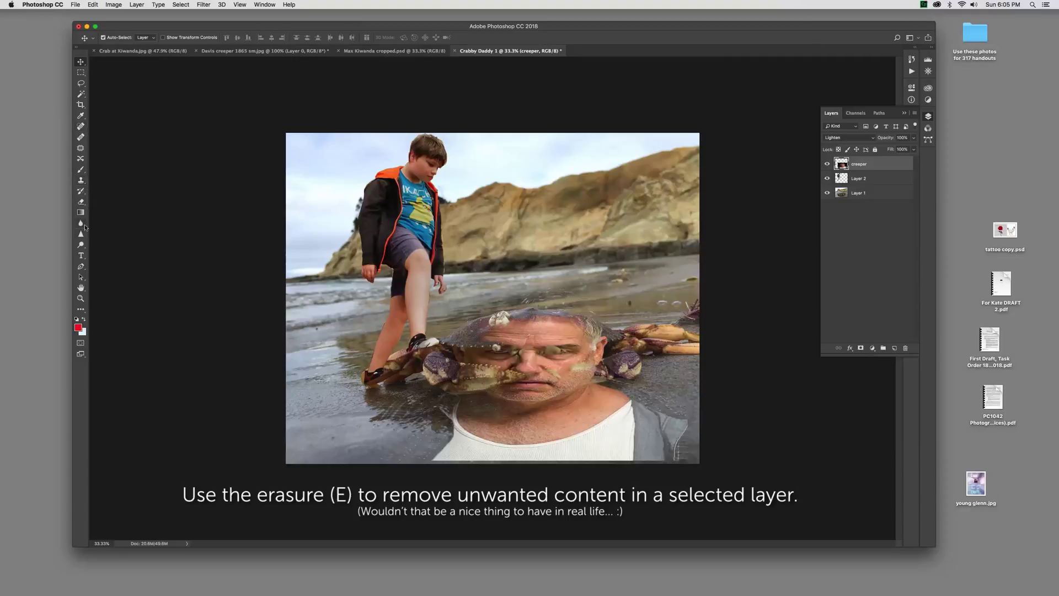
With the Eraser (E), erase the white shirt edge and grey jacket below the man's face.
{"action": "key", "text": "e"}
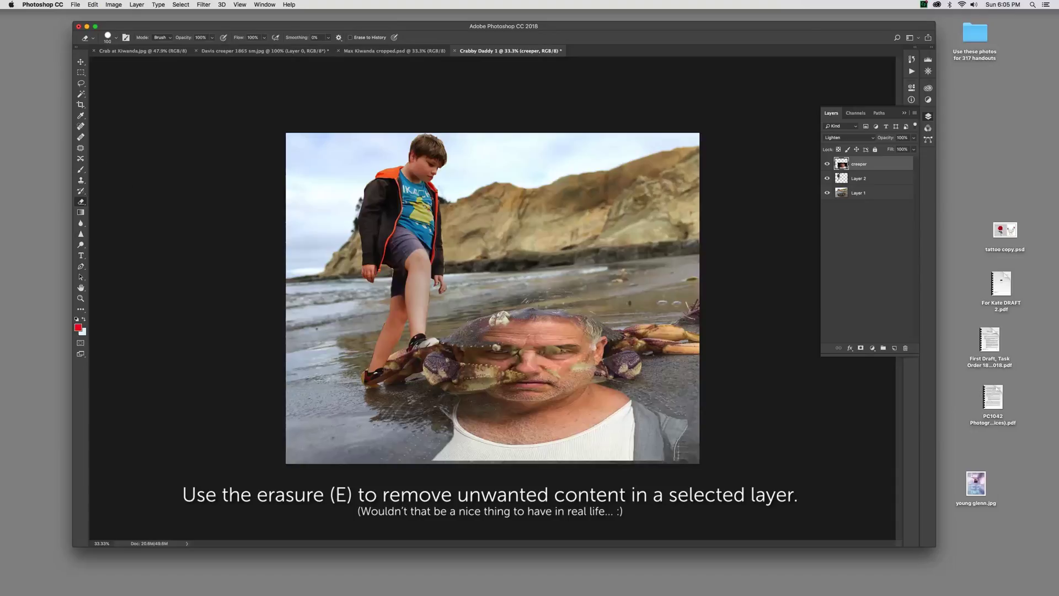
{"action": "mouse_move", "coordinate": [369, 391]}
{"action": "left_mouse_down"}
{"action": "mouse_move", "coordinate": [481, 434]}
{"action": "mouse_move", "coordinate": [439, 408]}
{"action": "mouse_move", "coordinate": [535, 417]}
{"action": "mouse_move", "coordinate": [592, 400]}
{"action": "mouse_move", "coordinate": [612, 380]}
{"action": "mouse_move", "coordinate": [550, 413]}
{"action": "mouse_move", "coordinate": [457, 417]}
{"action": "mouse_move", "coordinate": [546, 419]}
{"action": "mouse_move", "coordinate": [619, 388]}
{"action": "mouse_move", "coordinate": [605, 409]}
{"action": "mouse_move", "coordinate": [620, 413]}
{"action": "mouse_move", "coordinate": [607, 423]}
{"action": "mouse_move", "coordinate": [610, 400]}
{"action": "mouse_move", "coordinate": [581, 419]}
{"action": "mouse_move", "coordinate": [607, 420]}
{"action": "mouse_move", "coordinate": [652, 374]}
{"action": "left_mouse_up"}
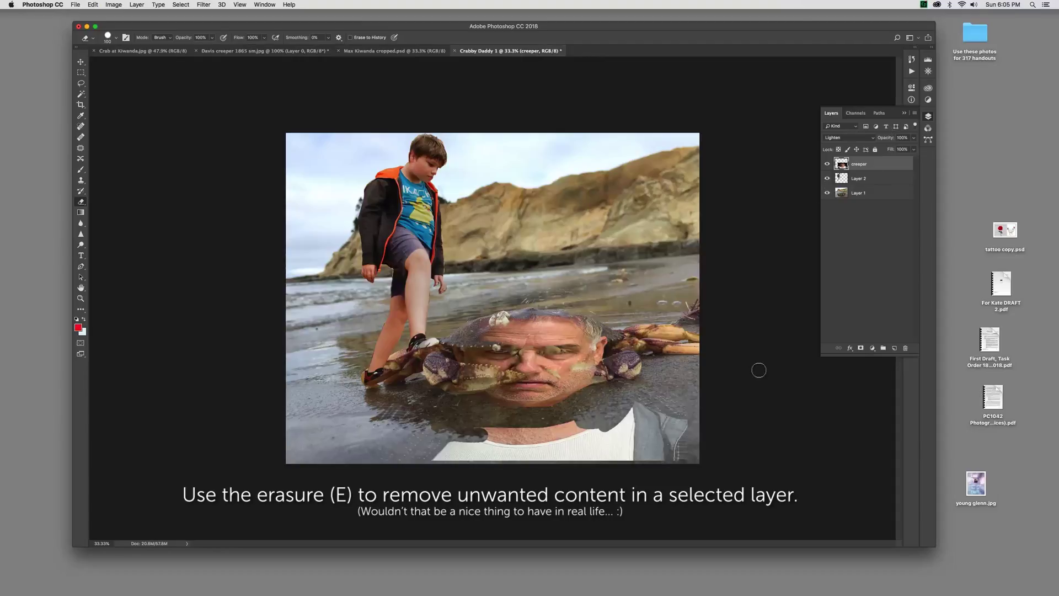
{"action": "mouse_move", "coordinate": [632, 397]}
{"action": "left_mouse_down"}
{"action": "mouse_move", "coordinate": [684, 418]}
{"action": "mouse_move", "coordinate": [670, 489]}
{"action": "mouse_move", "coordinate": [659, 428]}
{"action": "mouse_move", "coordinate": [621, 411]}
{"action": "mouse_move", "coordinate": [650, 418]}
{"action": "mouse_move", "coordinate": [614, 429]}
{"action": "mouse_move", "coordinate": [666, 429]}
{"action": "mouse_move", "coordinate": [643, 462]}
{"action": "mouse_move", "coordinate": [662, 465]}
{"action": "mouse_move", "coordinate": [635, 435]}
{"action": "mouse_move", "coordinate": [569, 425]}
{"action": "mouse_move", "coordinate": [447, 429]}
{"action": "mouse_move", "coordinate": [640, 441]}
{"action": "mouse_move", "coordinate": [639, 451]}
{"action": "mouse_move", "coordinate": [441, 447]}
{"action": "mouse_move", "coordinate": [475, 445]}
{"action": "mouse_move", "coordinate": [631, 450]}
{"action": "mouse_move", "coordinate": [430, 455]}
{"action": "mouse_move", "coordinate": [657, 460]}
{"action": "left_mouse_up"}
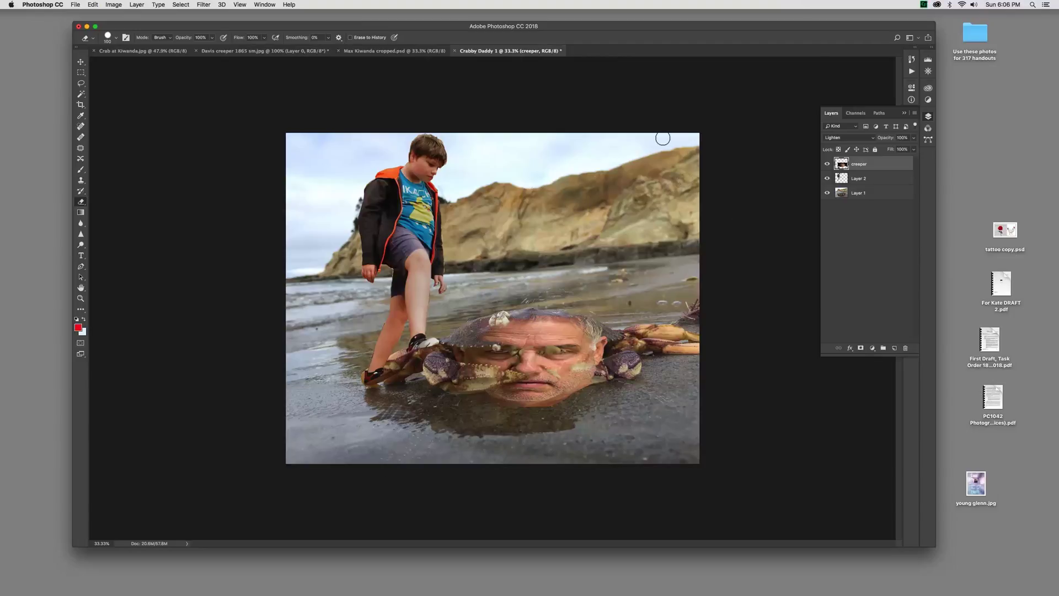
{"action": "left_click", "coordinate": [860, 251]}
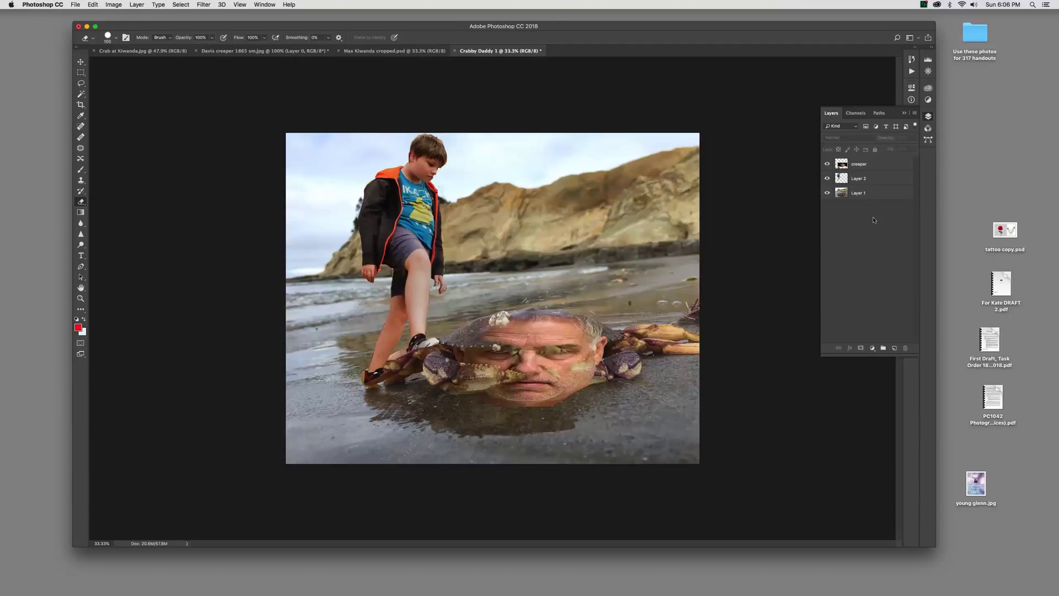
{"action": "left_click", "coordinate": [880, 182]}
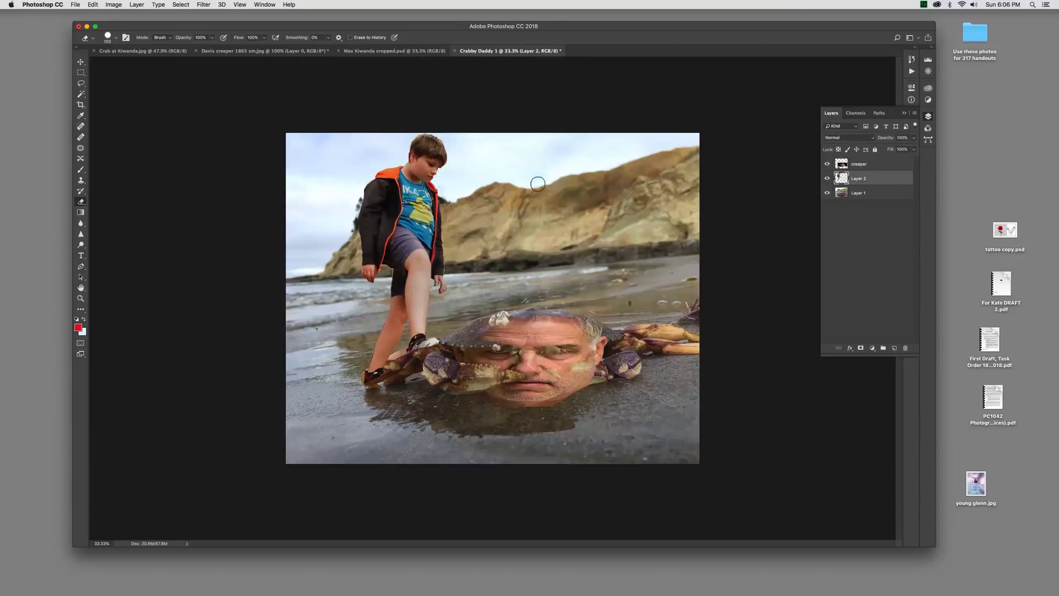
{"action": "left_click", "coordinate": [872, 195]}
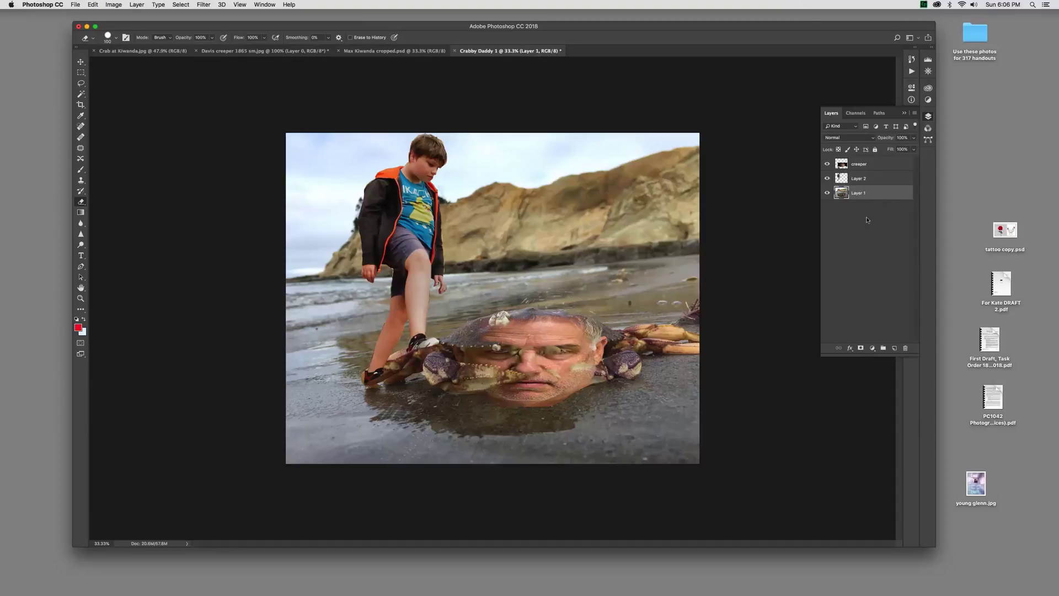
{"action": "left_click", "coordinate": [883, 178], "text": "shift"}
{"action": "left_click", "coordinate": [888, 165], "text": "shift"}
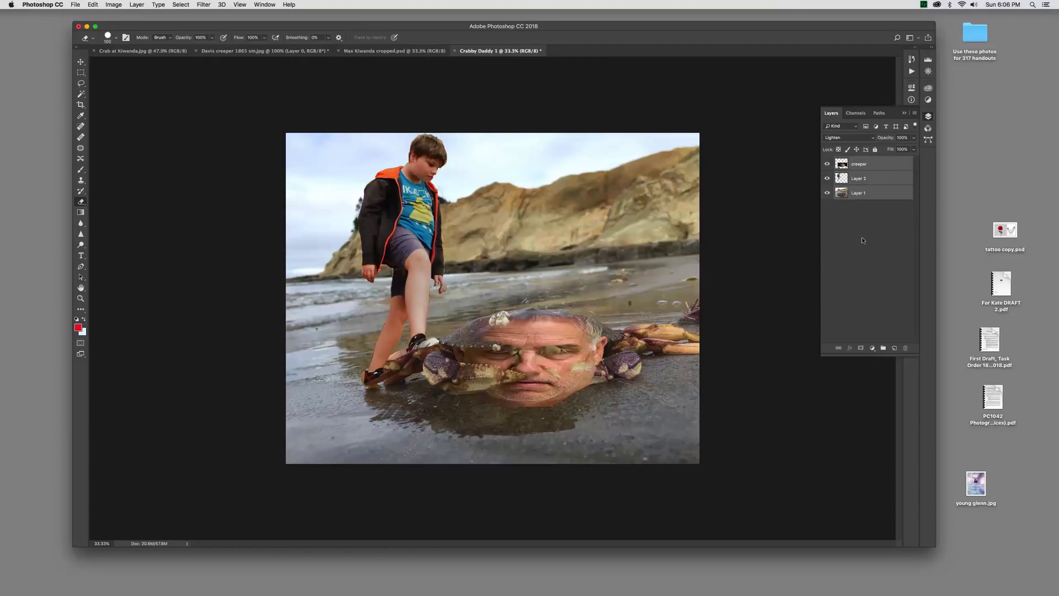
{"action": "left_click", "coordinate": [826, 224]}
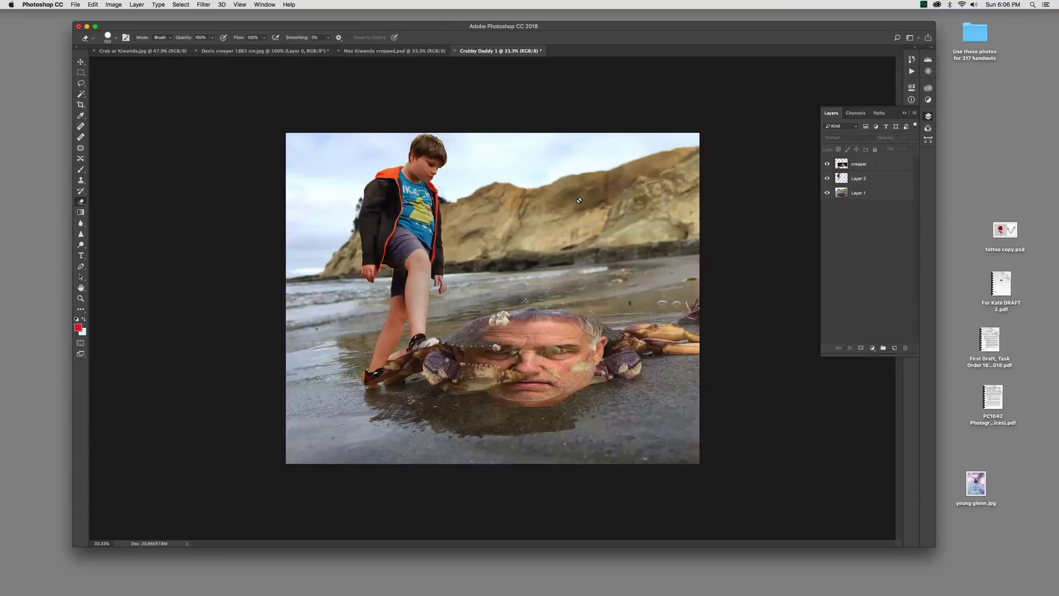
Add a text line reading 'Credits go here!!!' near the bottom of the poster.
{"action": "left_click", "coordinate": [81, 255]}
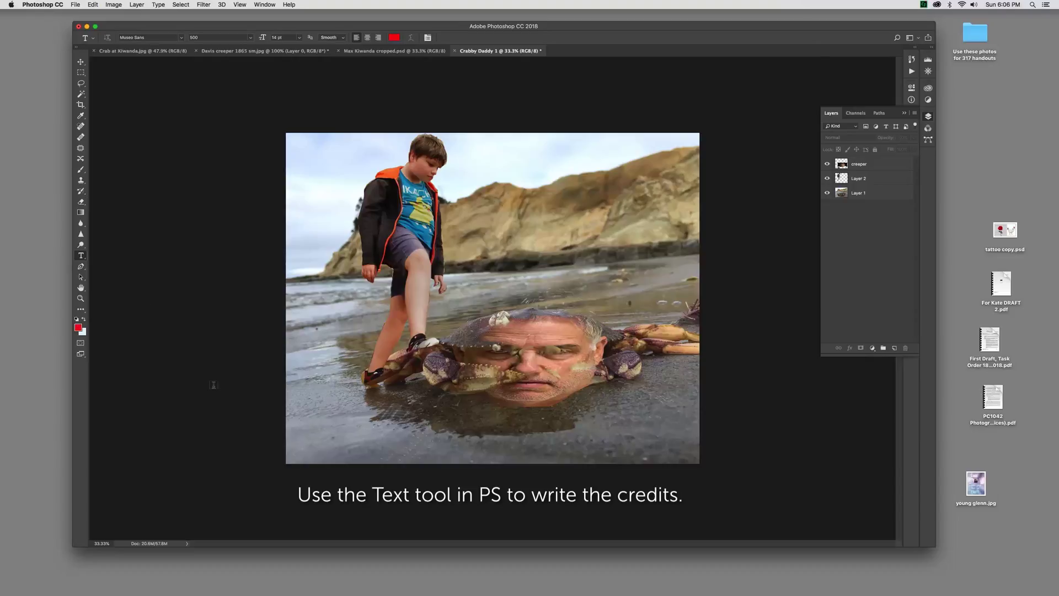
{"action": "left_click", "coordinate": [308, 422]}
{"action": "type", "text": "Credits go here!!!"}
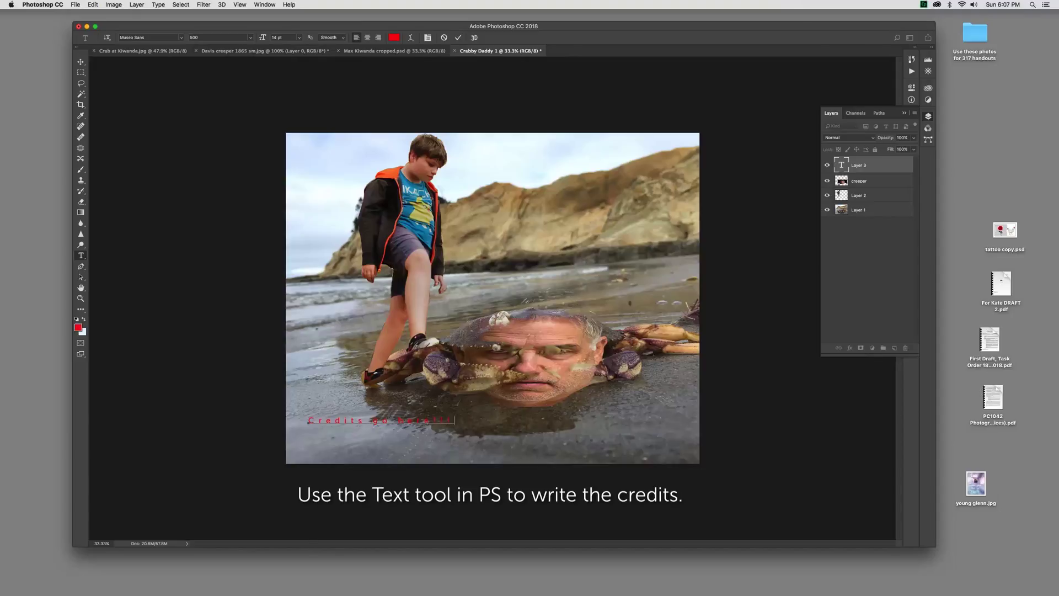
{"action": "double_click", "coordinate": [386, 421]}
{"action": "key", "text": "super+a"}
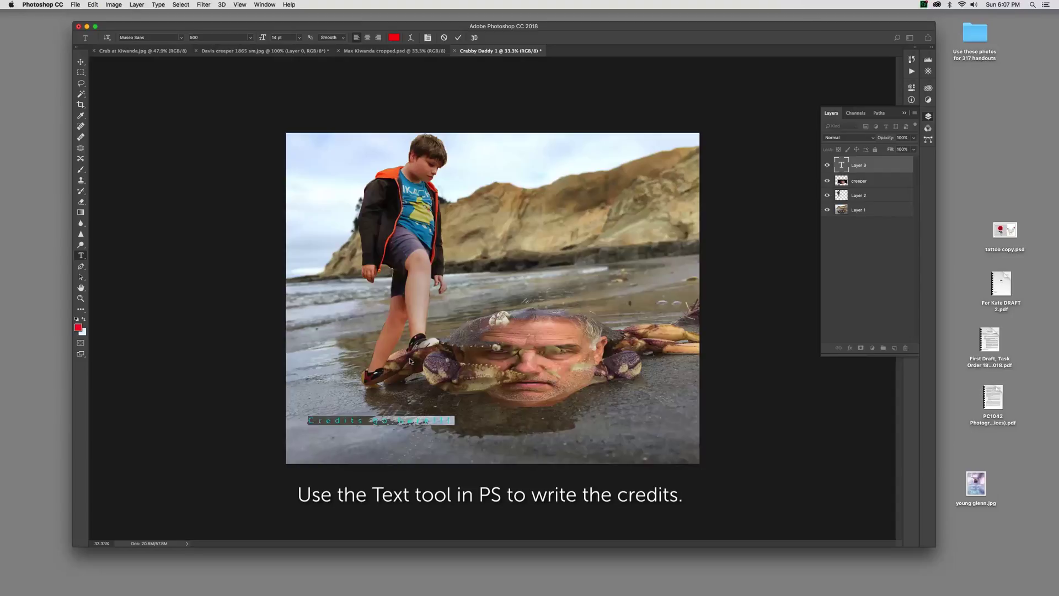
Set the credits text to 36 pt and move it lower on the poster.
{"action": "left_click", "coordinate": [299, 38]}
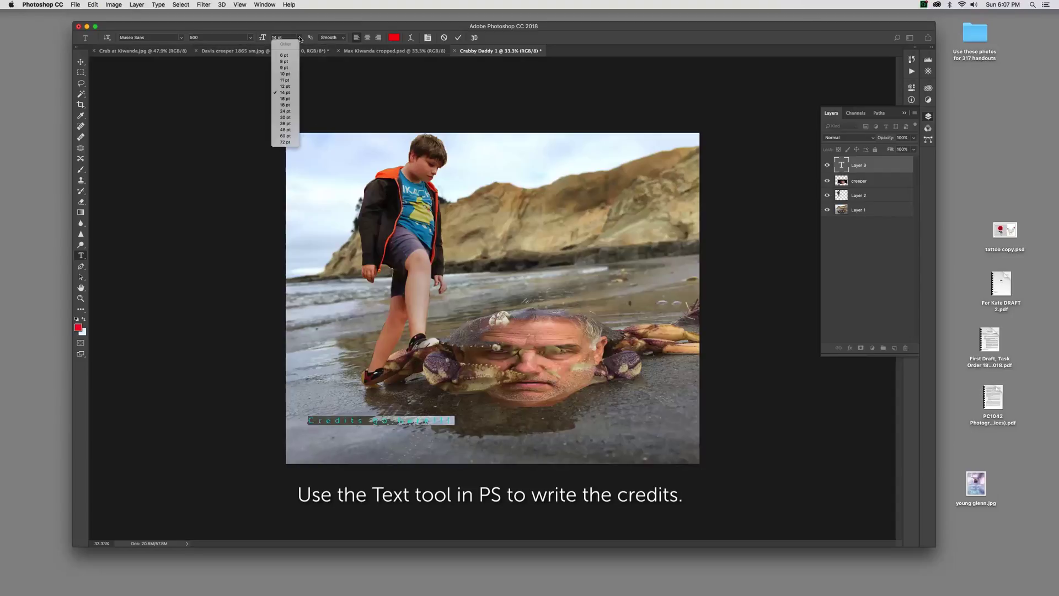
{"action": "left_click", "coordinate": [284, 123]}
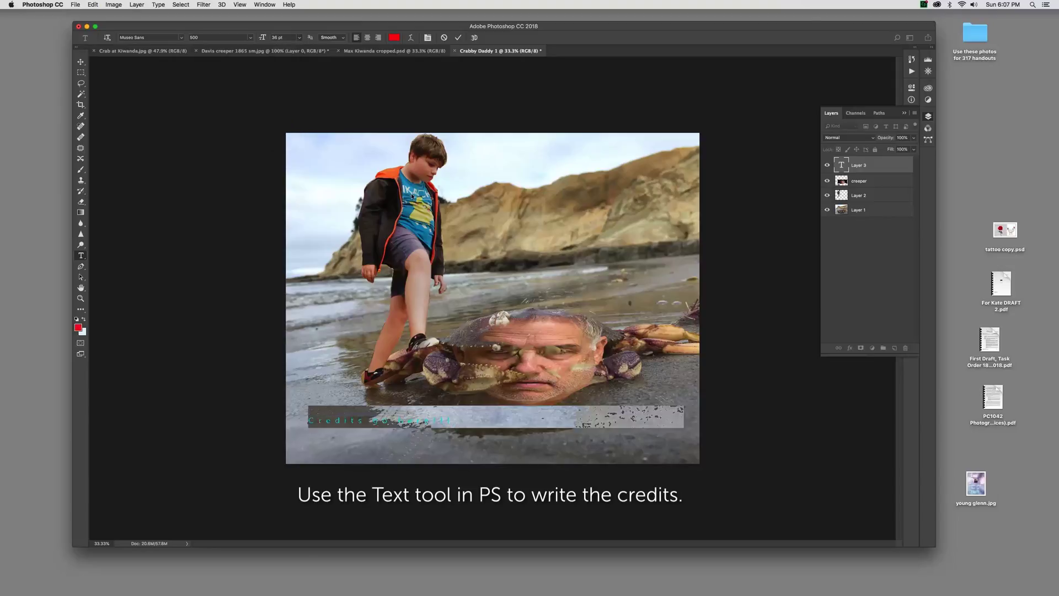
{"action": "left_click", "coordinate": [81, 64]}
{"action": "left_click_drag", "start_coordinate": [496, 422], "coordinate": [495, 441]}
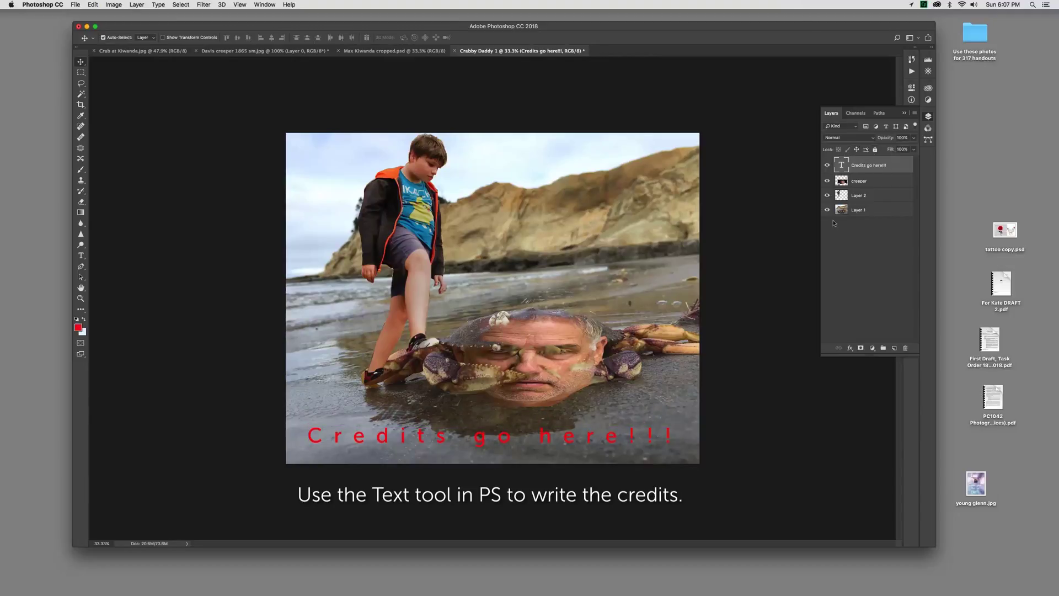
{"action": "left_click", "coordinate": [728, 282]}
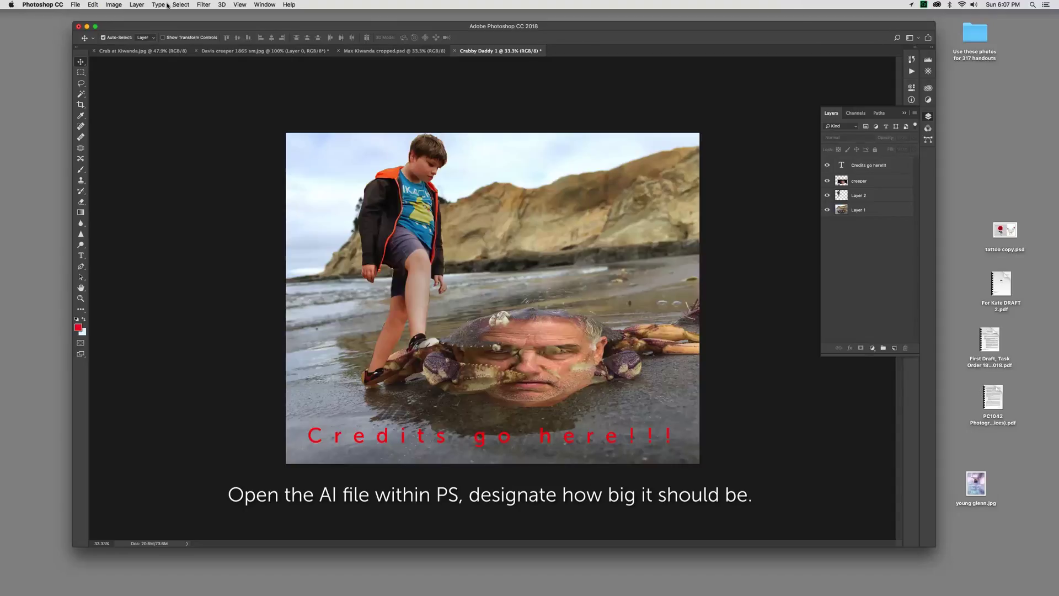
Open Crabby Daddy.ai from the text folder.
{"action": "left_click", "coordinate": [77, 5]}
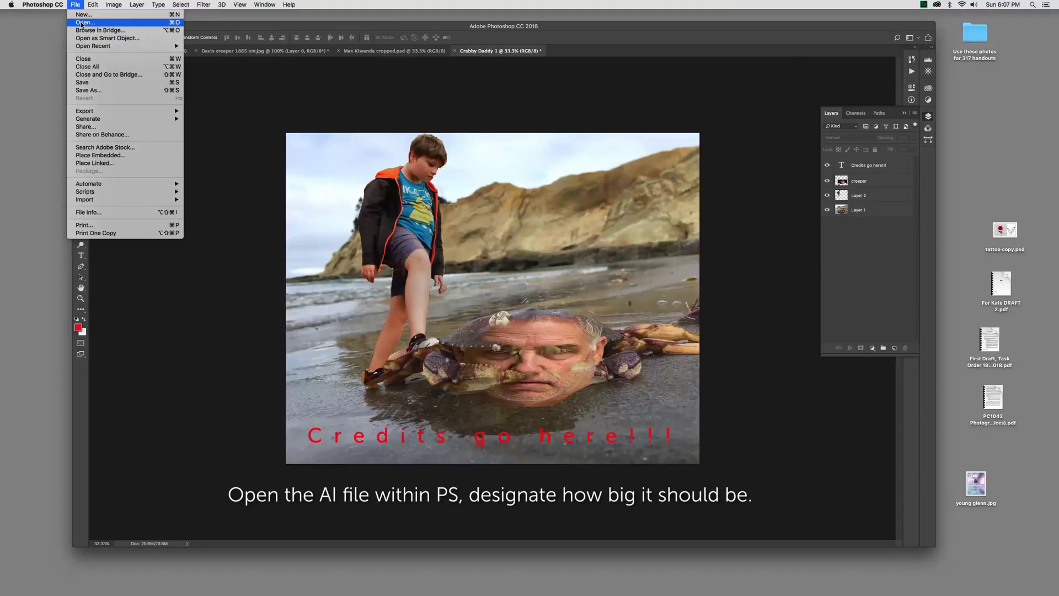
{"action": "left_click", "coordinate": [83, 23]}
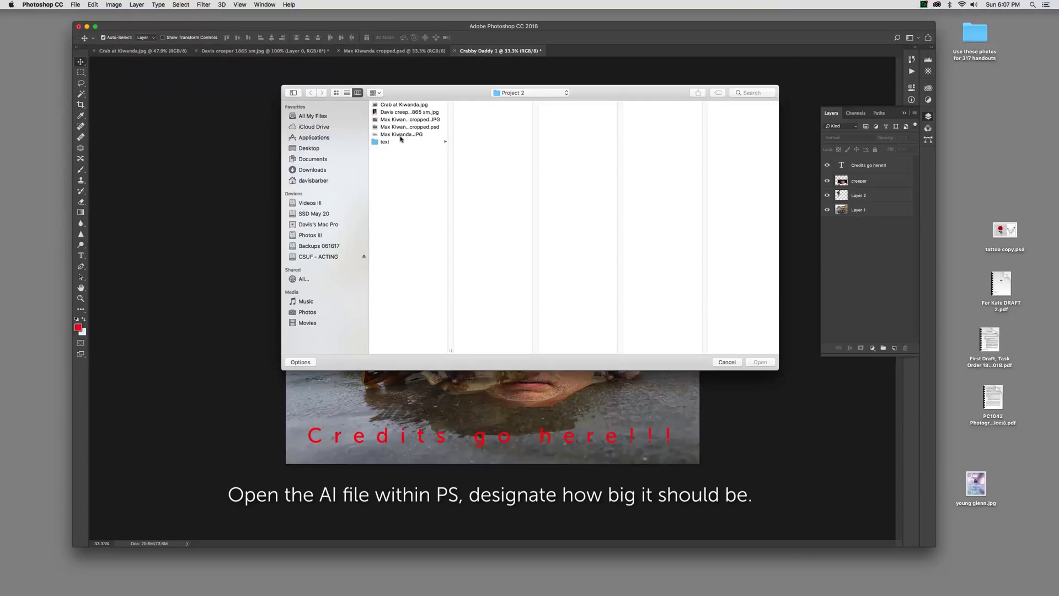
{"action": "left_click", "coordinate": [385, 142]}
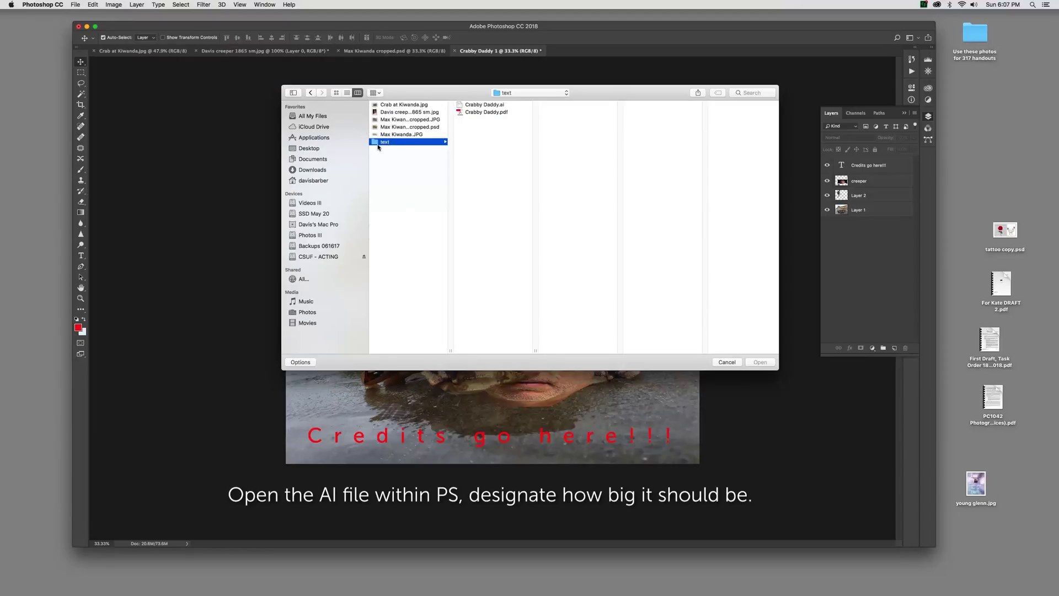
{"action": "left_click", "coordinate": [473, 105]}
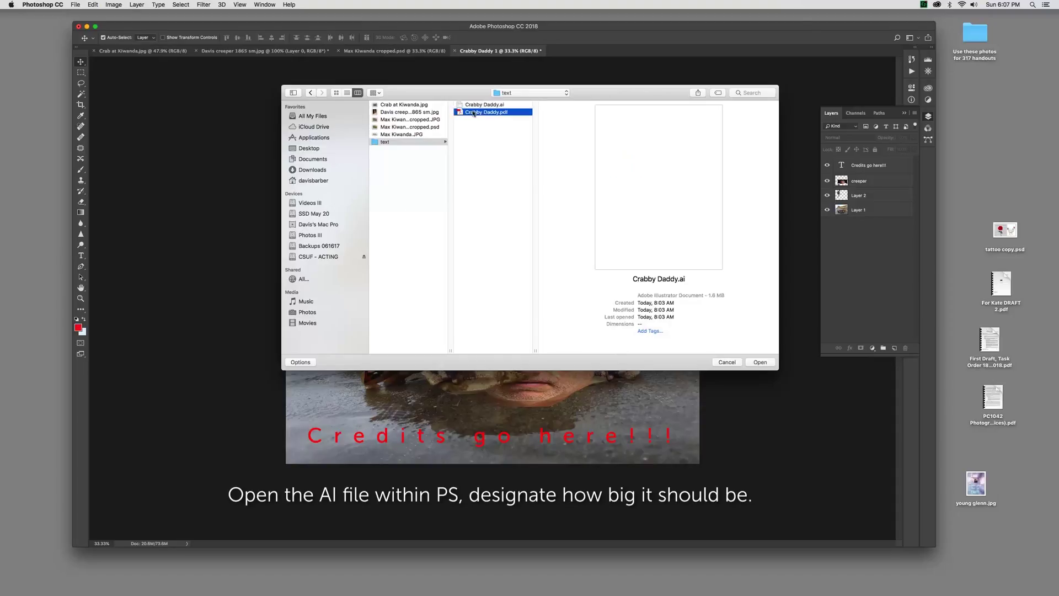
{"action": "left_click", "coordinate": [474, 112]}
{"action": "left_click", "coordinate": [466, 105]}
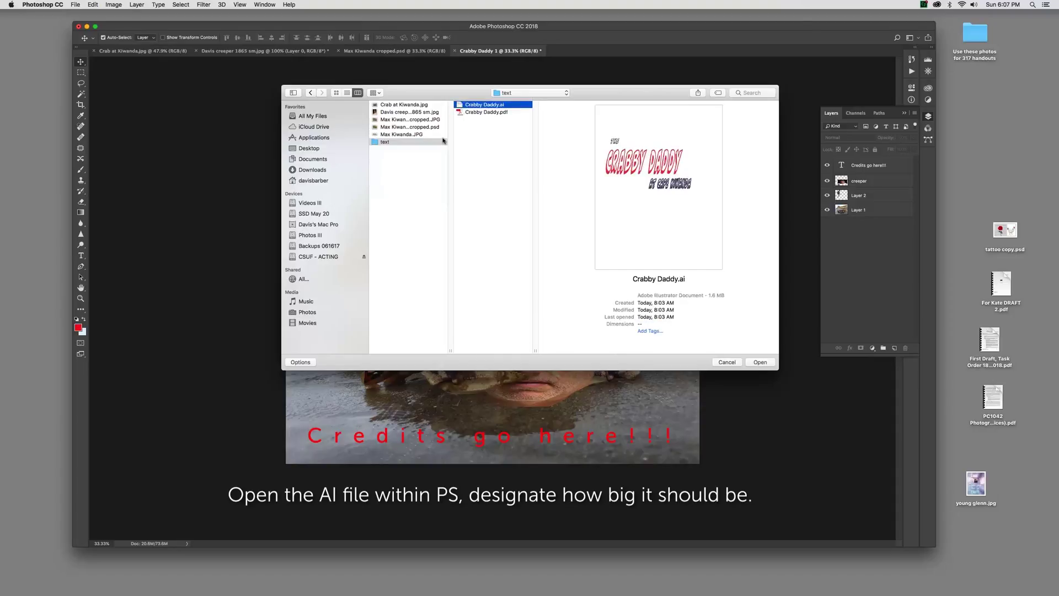
{"action": "left_click", "coordinate": [765, 363]}
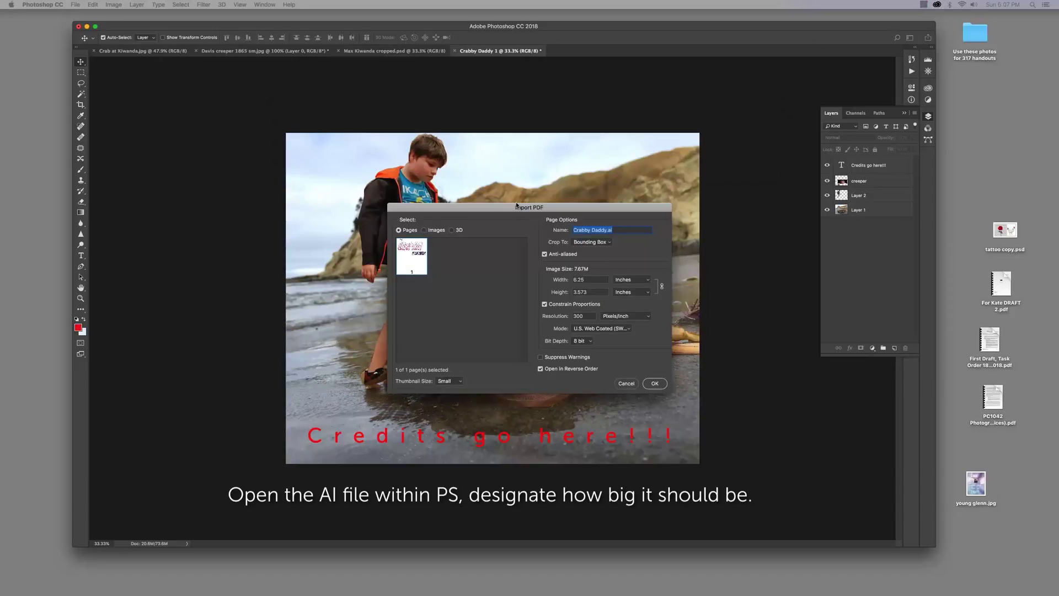
Set the Import PDF width to 9.25 inches.
{"action": "left_click_drag", "start_coordinate": [516, 206], "coordinate": [596, 113]}
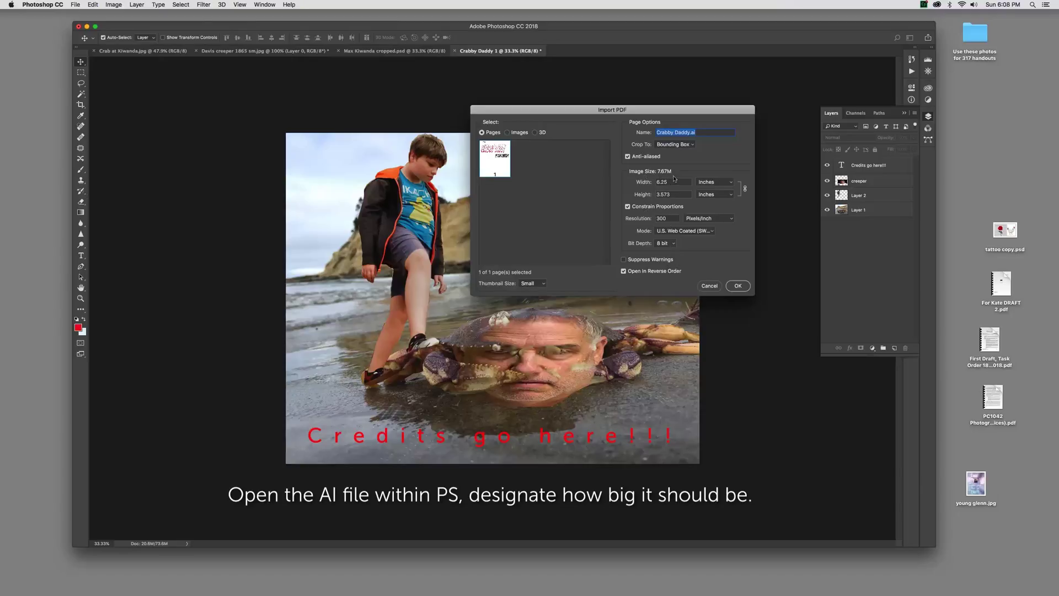
{"action": "left_click", "coordinate": [659, 181]}
{"action": "type", "text": "9"}
{"action": "key", "text": "Tab"}
Import the title as a new document and drag it onto the Crabby Daddy 1 composite as Layer 3.
{"action": "left_click", "coordinate": [738, 285]}
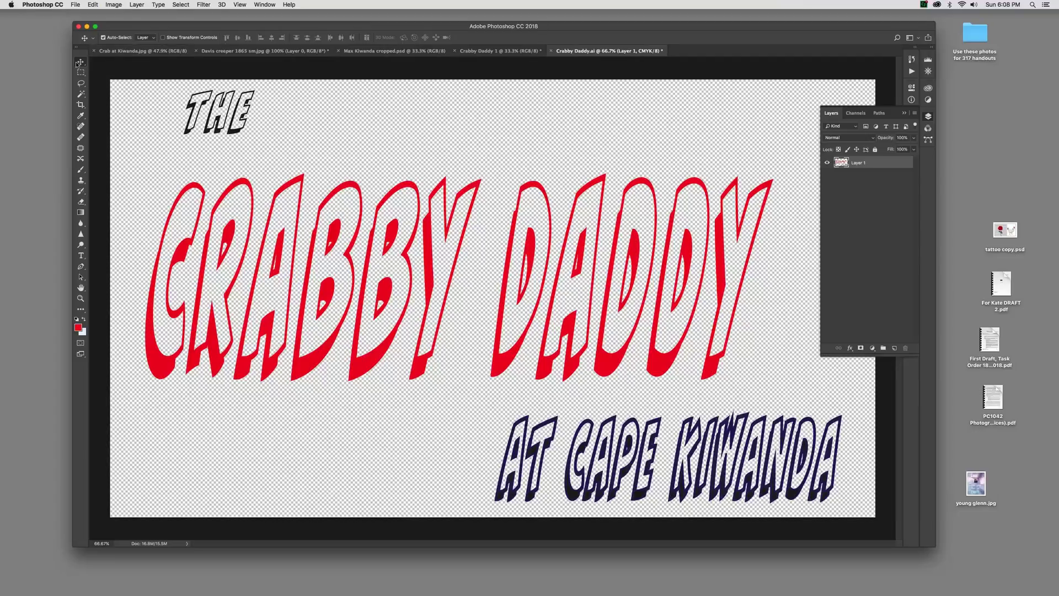
{"action": "left_click", "coordinate": [189, 6]}
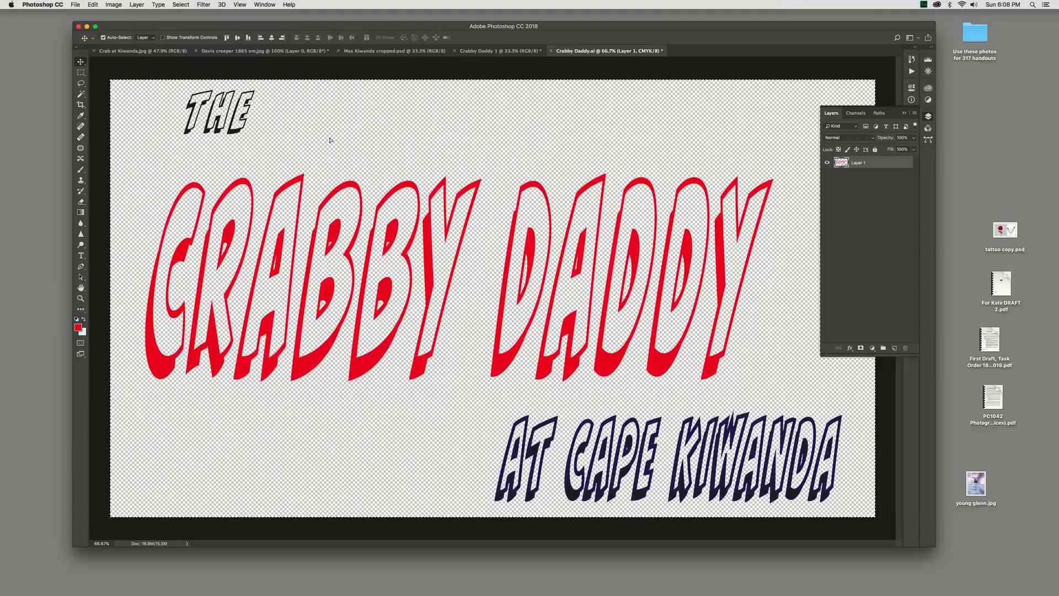
{"action": "left_click_drag", "start_coordinate": [333, 142], "coordinate": [478, 55]}
{"action": "left_click", "coordinate": [477, 51]}
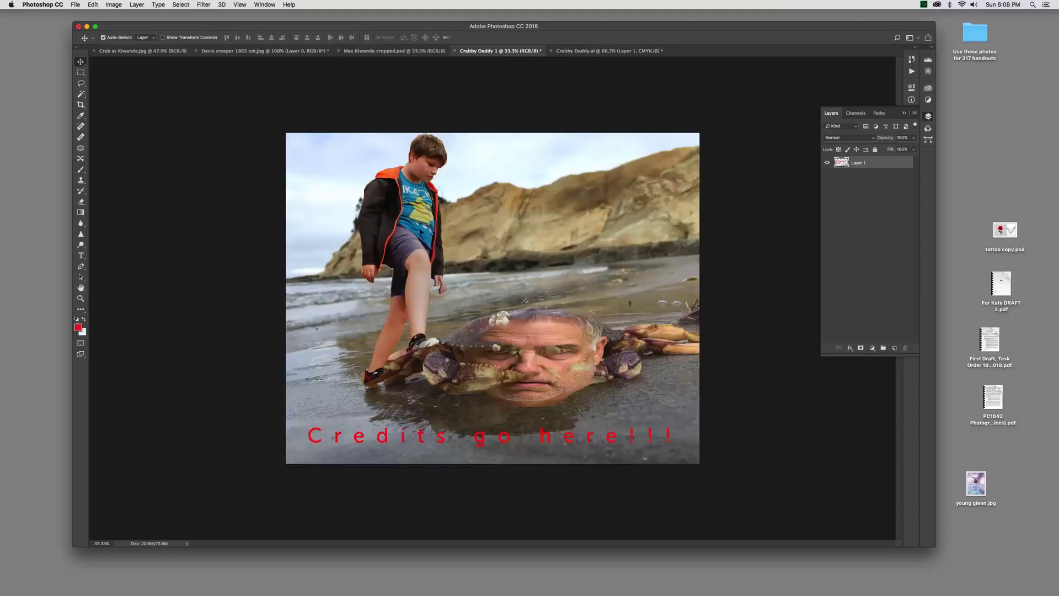
{"action": "left_click_drag", "start_coordinate": [421, 232], "coordinate": [423, 233]}
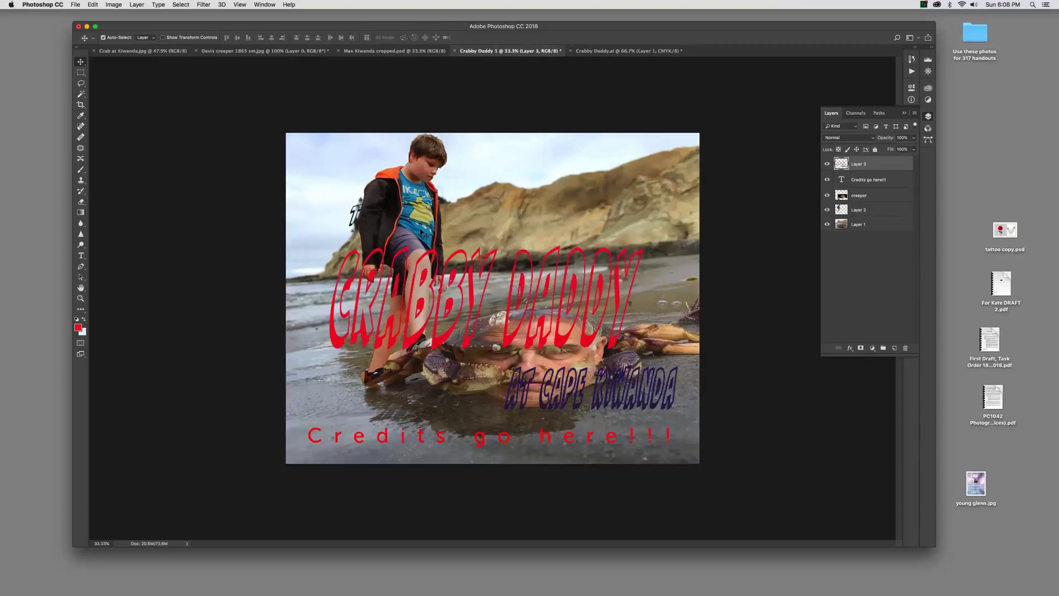
Try moving the face higher, undo to keep it on the crab, and select Layer 3.
{"action": "left_click_drag", "start_coordinate": [444, 307], "coordinate": [454, 173]}
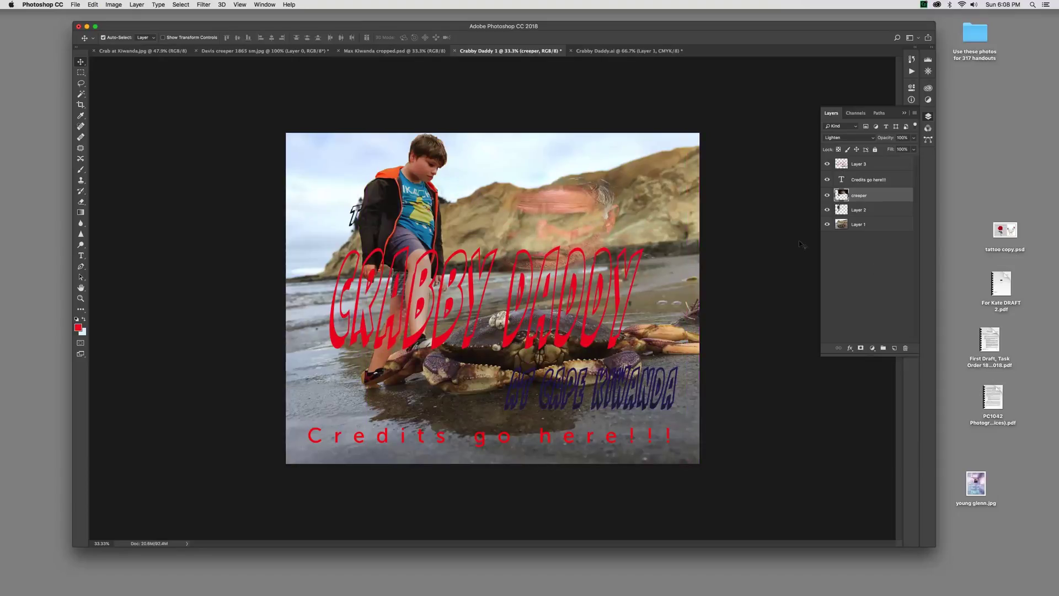
{"action": "key", "text": "super+z"}
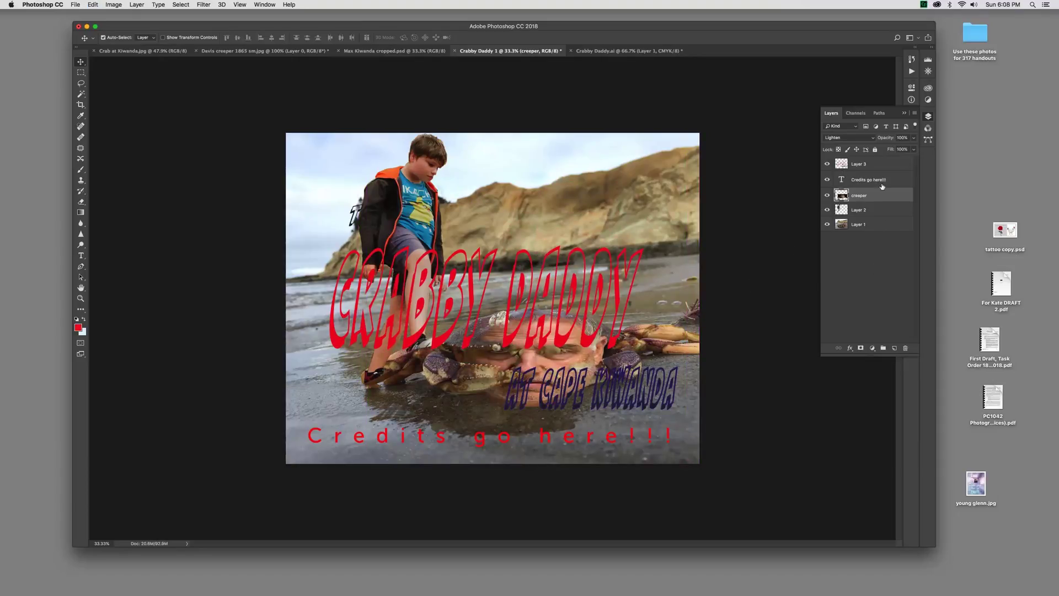
{"action": "left_click", "coordinate": [878, 167]}
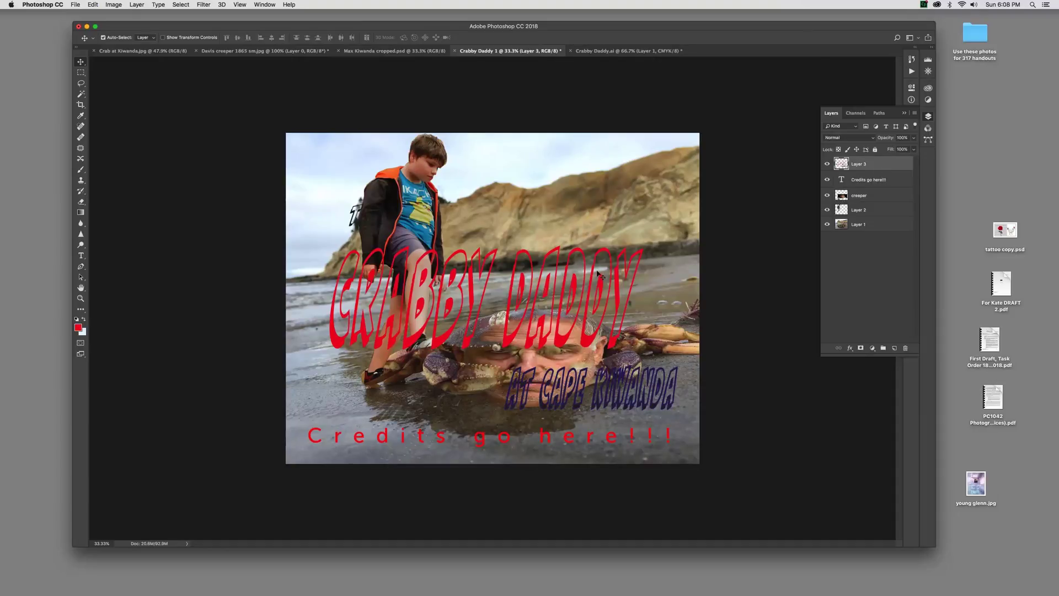
{"action": "left_click_drag", "start_coordinate": [572, 283], "coordinate": [553, 270]}
{"action": "key", "text": "ctrl+z"}
{"action": "left_click", "coordinate": [882, 276]}
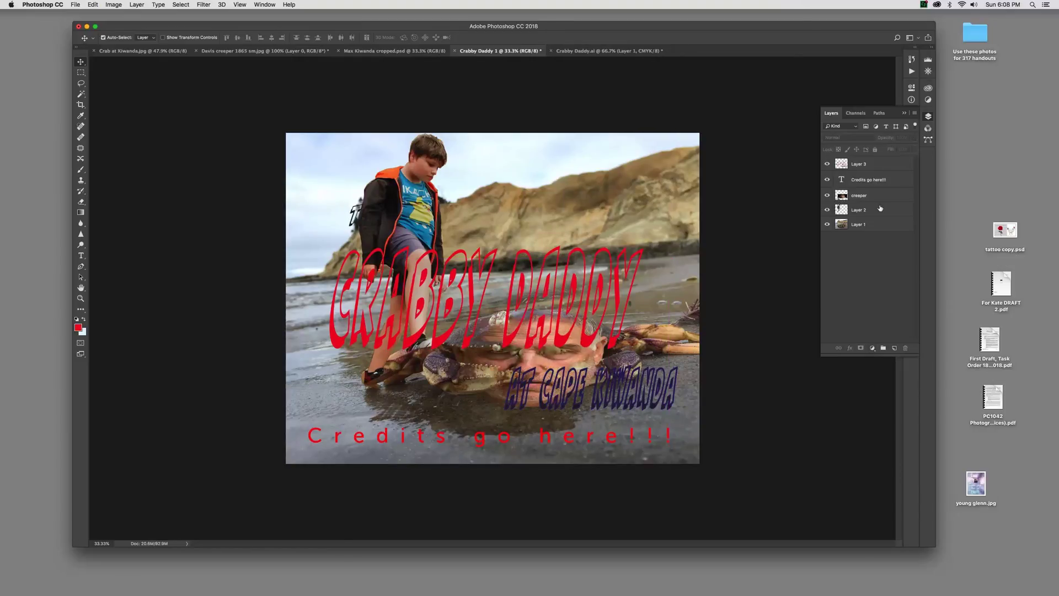
Shift Layer 3's title lettering up and left, and nudge the creeper face slightly on the crab.
{"action": "left_click", "coordinate": [889, 166]}
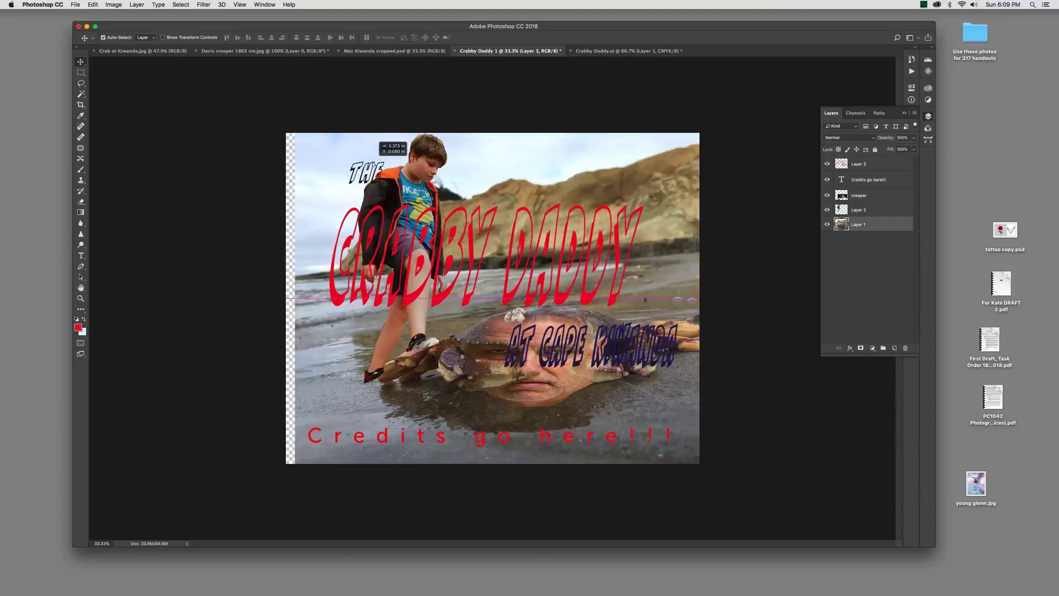
{"action": "left_click_drag", "start_coordinate": [367, 155], "coordinate": [346, 142]}
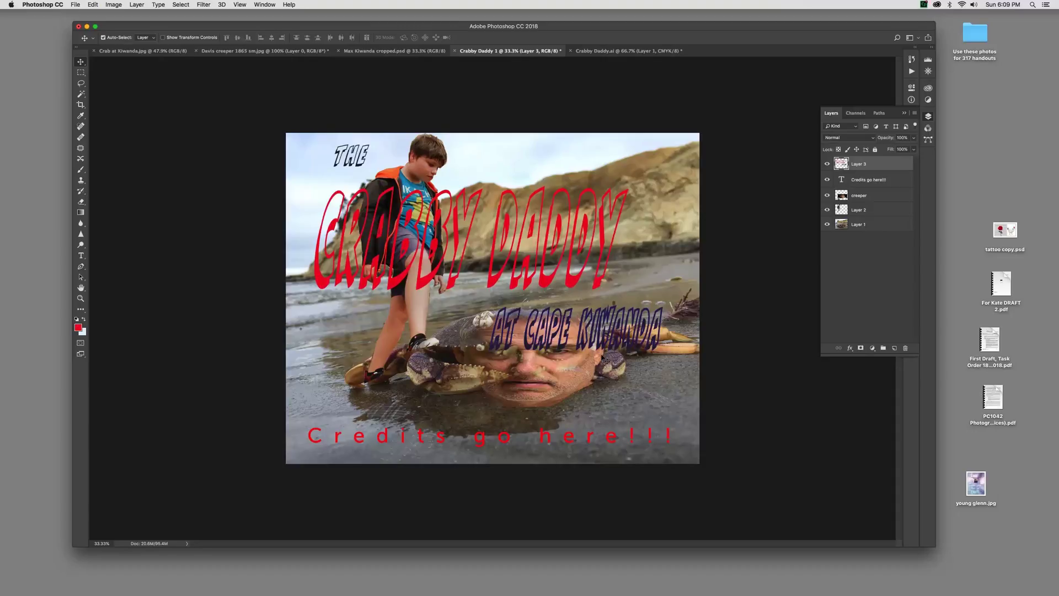
{"action": "left_click", "coordinate": [883, 195]}
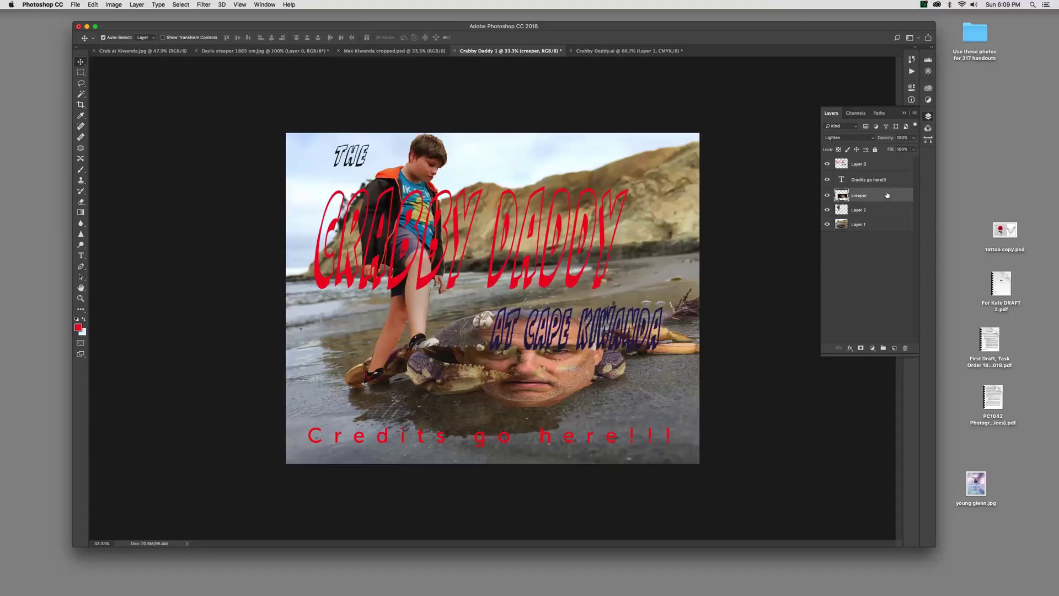
{"action": "left_click_drag", "start_coordinate": [552, 381], "coordinate": [550, 392]}
Reselect the title and move THE, CRABBY DADDY and AT CAPE KIWANDA further left.
{"action": "left_click", "coordinate": [823, 300]}
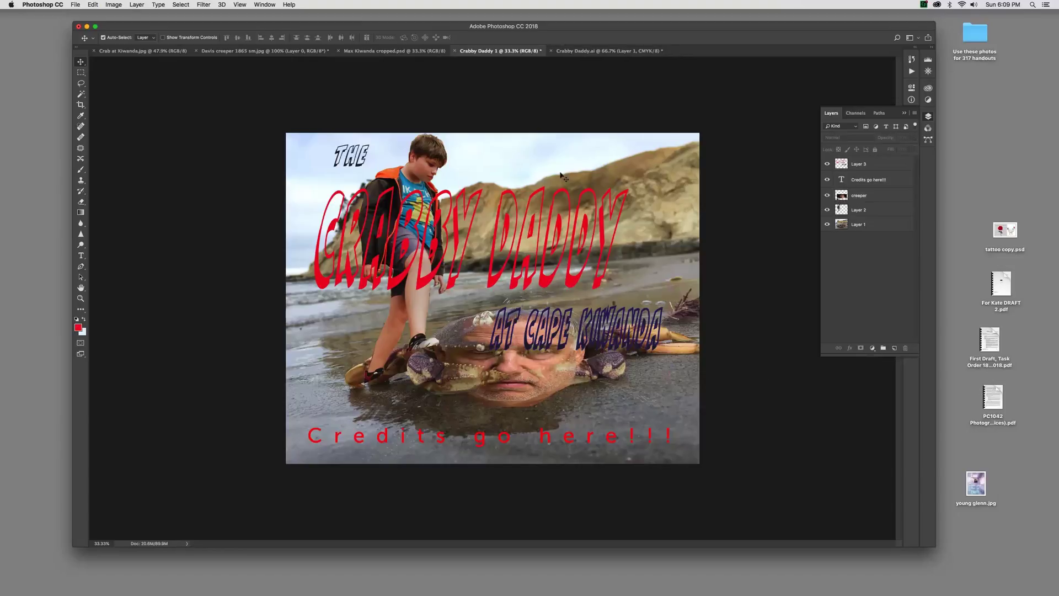
{"action": "left_click", "coordinate": [356, 156]}
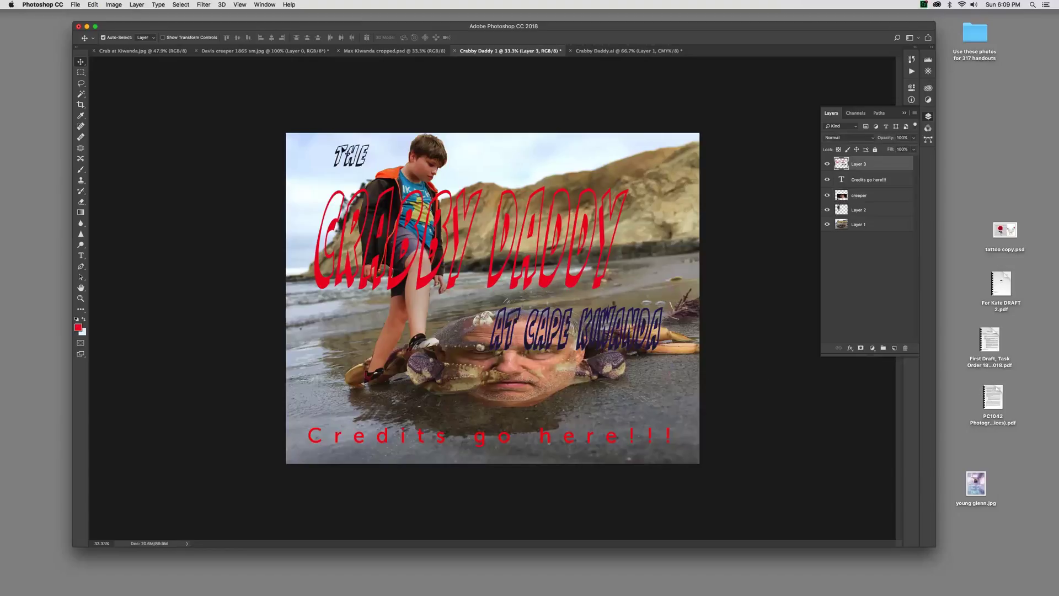
{"action": "left_click", "coordinate": [346, 153]}
{"action": "left_click", "coordinate": [342, 157]}
{"action": "mouse_move", "coordinate": [342, 156]}
{"action": "left_mouse_down"}
{"action": "mouse_move", "coordinate": [330, 147]}
{"action": "mouse_move", "coordinate": [328, 156]}
{"action": "left_mouse_up"}
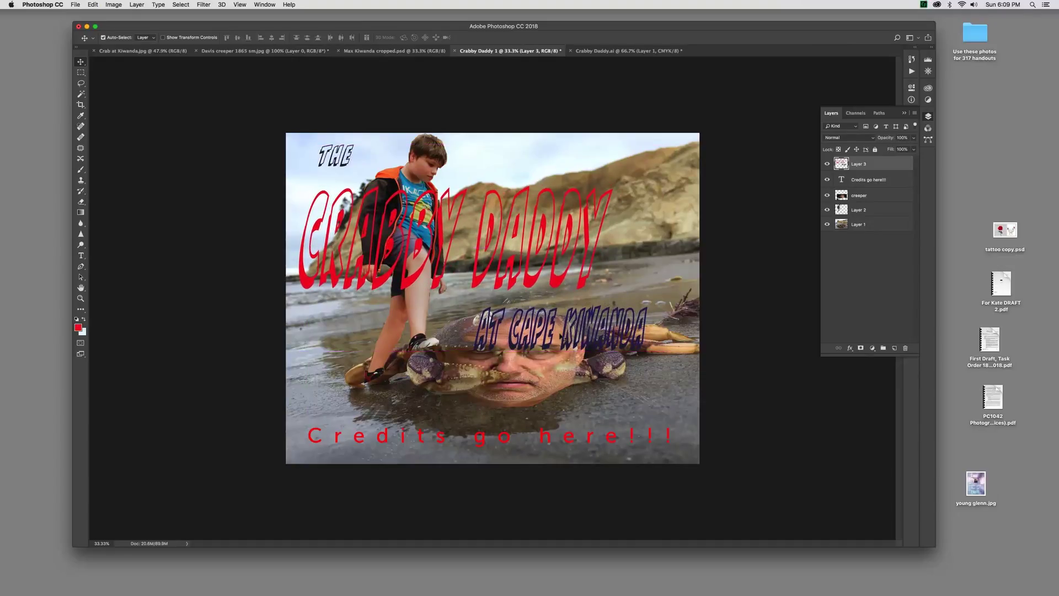
{"action": "double_click", "coordinate": [904, 168]}
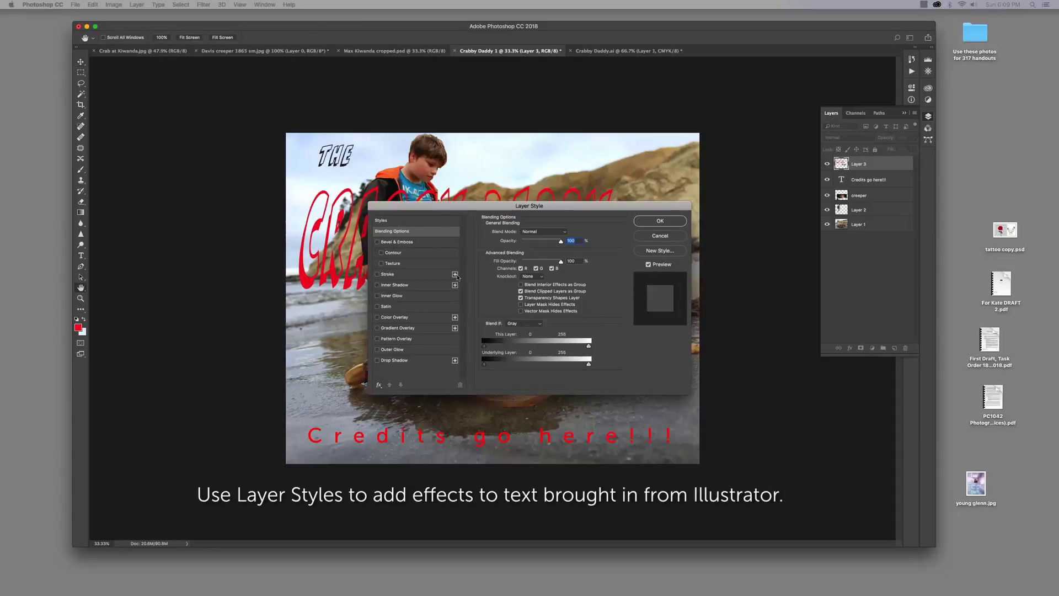
{"action": "left_click_drag", "start_coordinate": [429, 203], "coordinate": [649, 231]}
{"action": "left_click", "coordinate": [775, 257]}
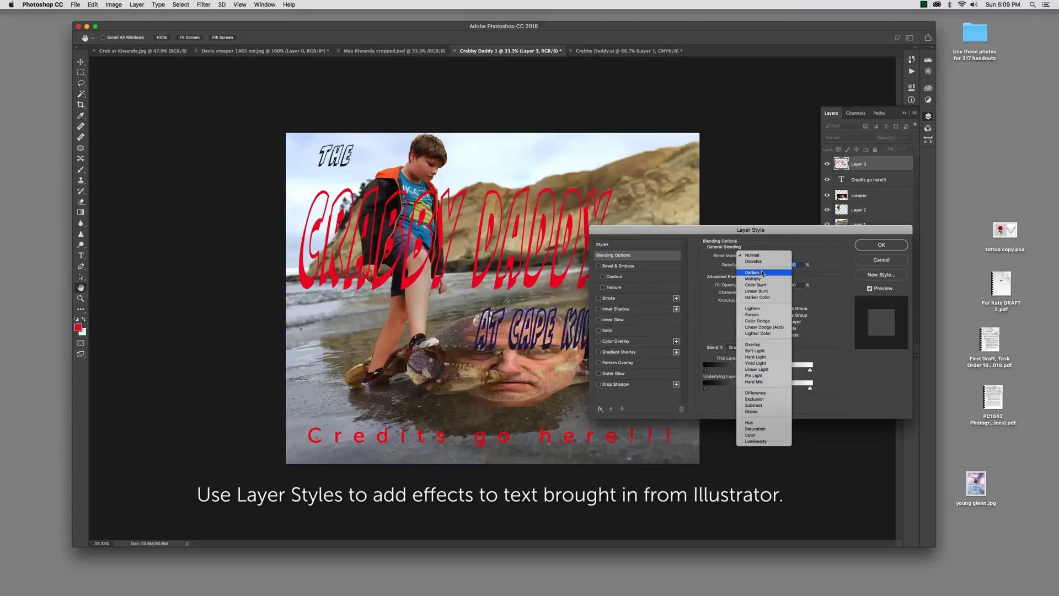
{"action": "left_click", "coordinate": [772, 273]}
{"action": "left_click", "coordinate": [882, 259]}
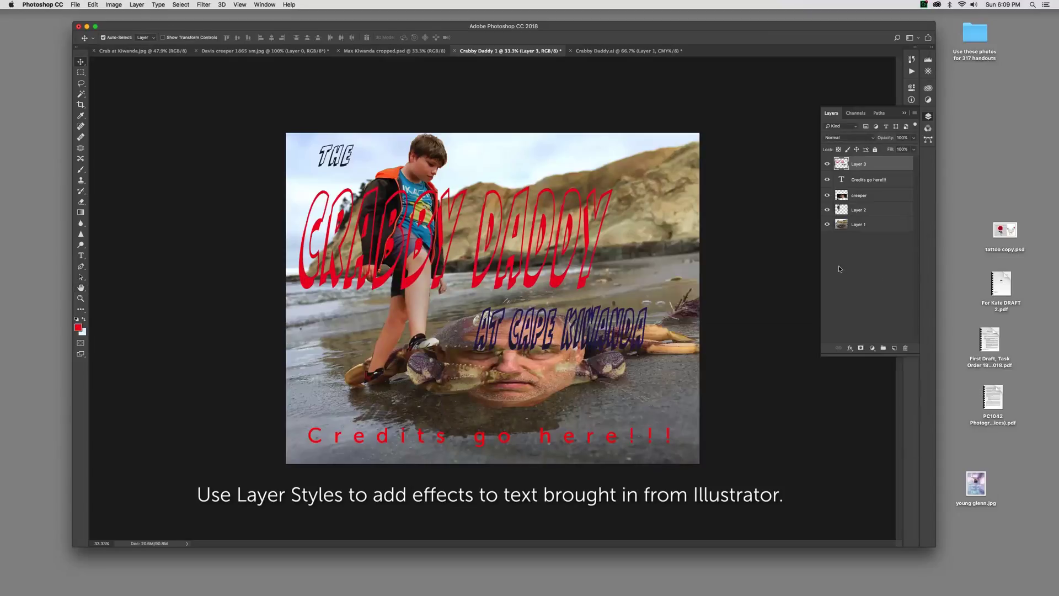
{"action": "left_click", "coordinate": [886, 182]}
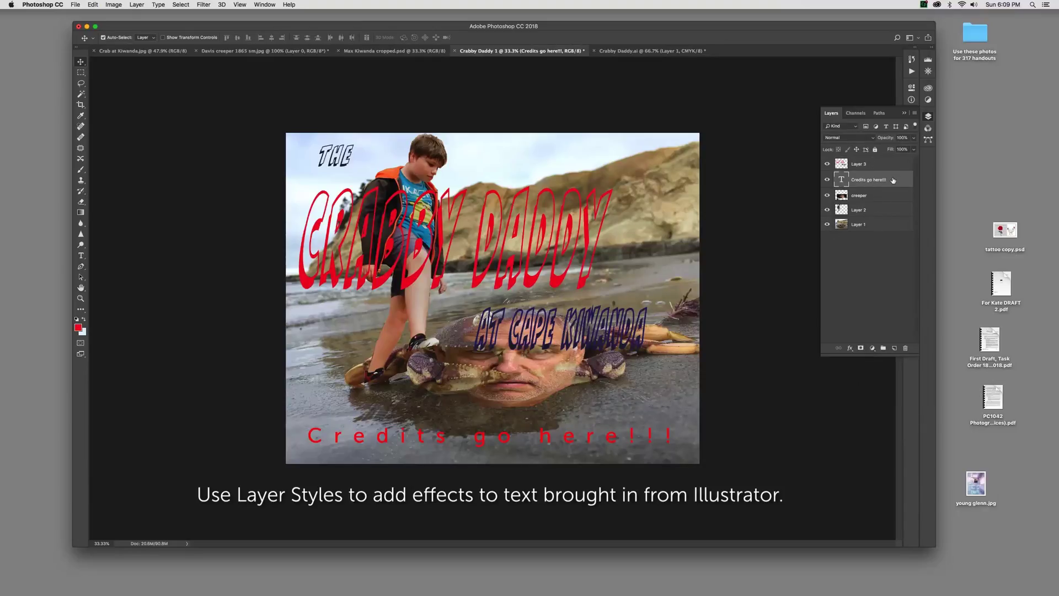
{"action": "left_click", "coordinate": [896, 197]}
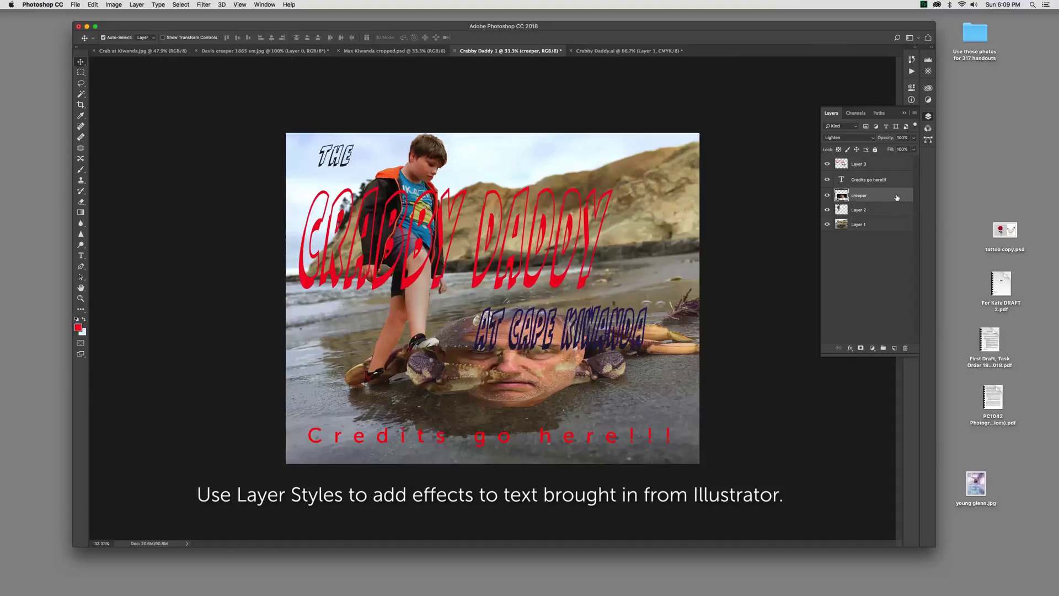
{"action": "double_click", "coordinate": [897, 197]}
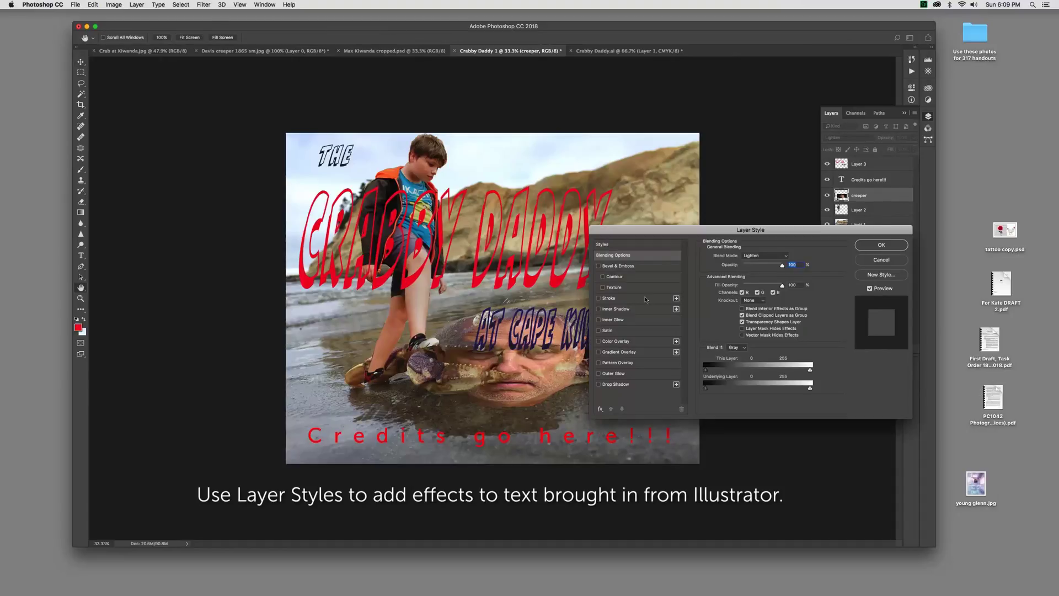
{"action": "left_click", "coordinate": [600, 266]}
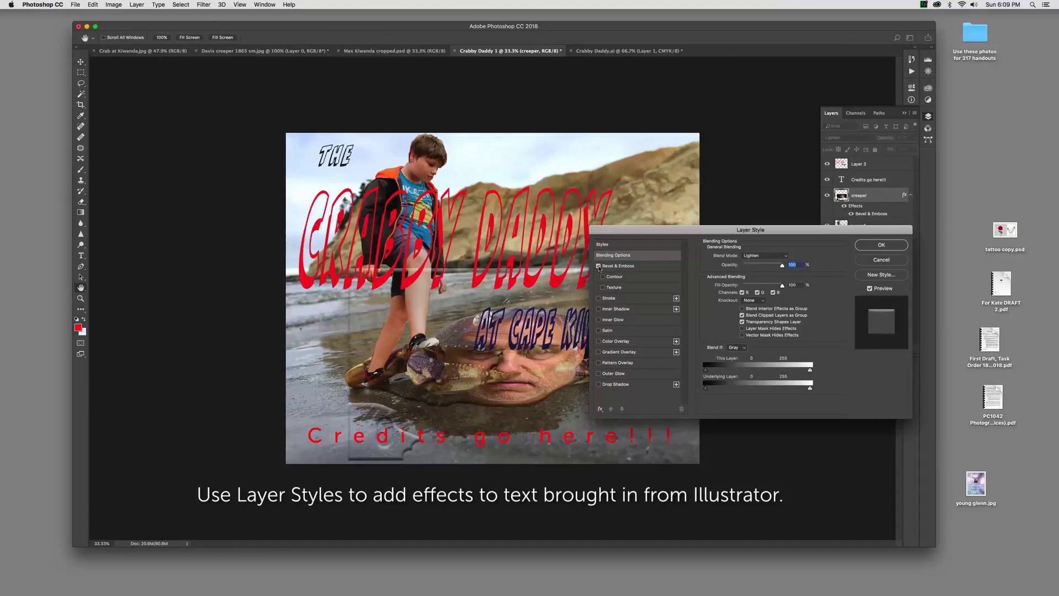
{"action": "left_click", "coordinate": [599, 266]}
{"action": "left_click", "coordinate": [599, 364]}
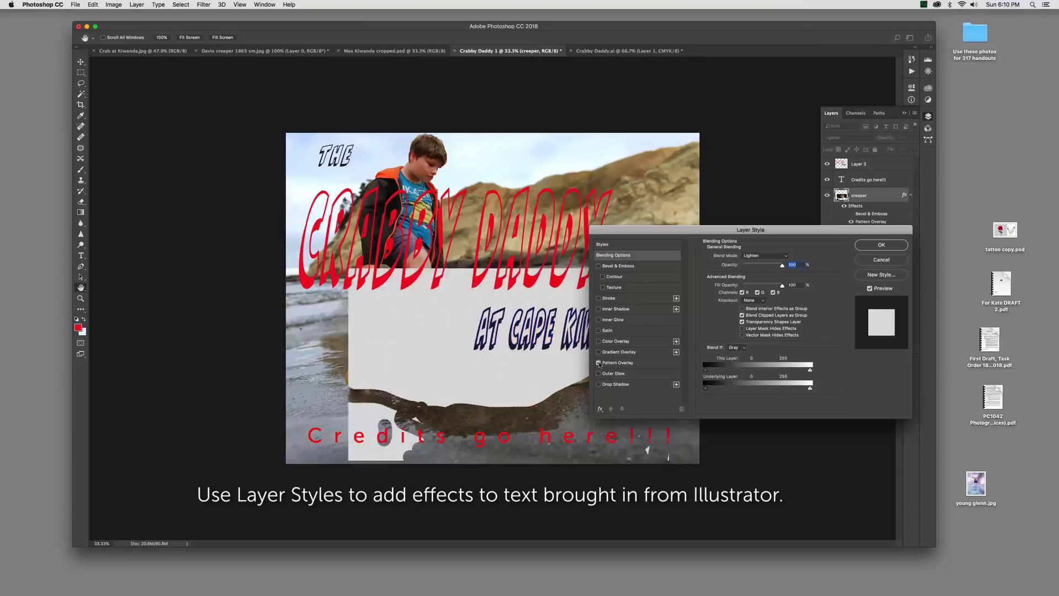
{"action": "left_click", "coordinate": [599, 364]}
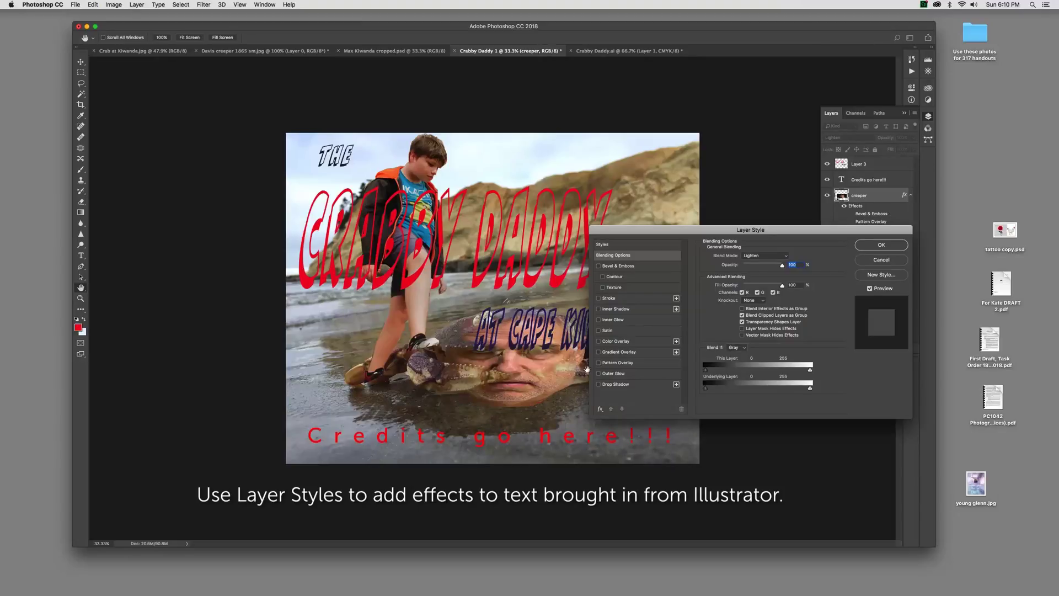
{"action": "left_click", "coordinate": [881, 260]}
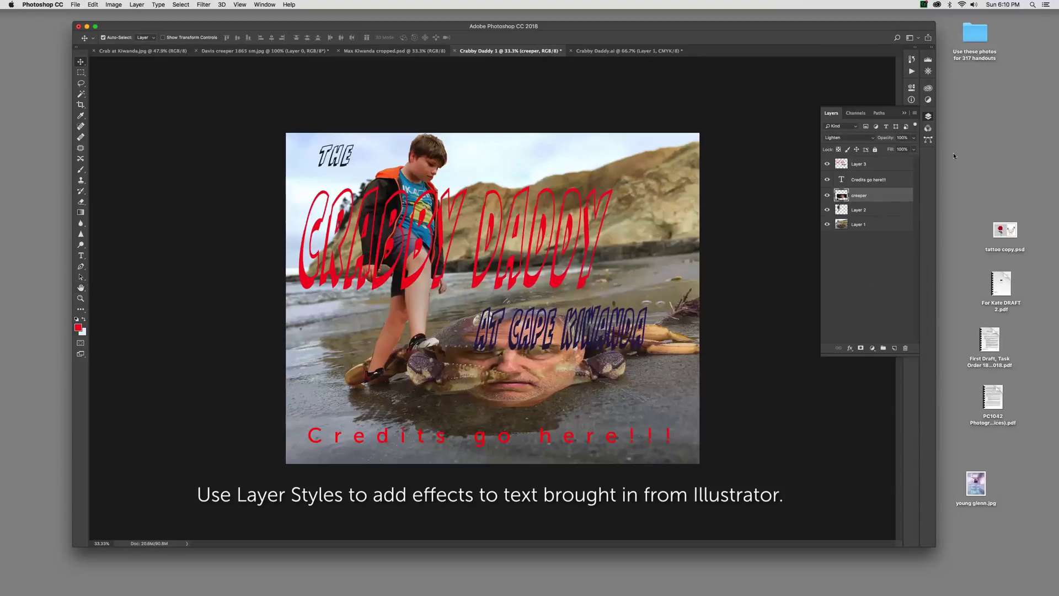
Open Layer 3's Layer Style dialog and move it aside to reveal the title.
{"action": "left_click", "coordinate": [883, 166]}
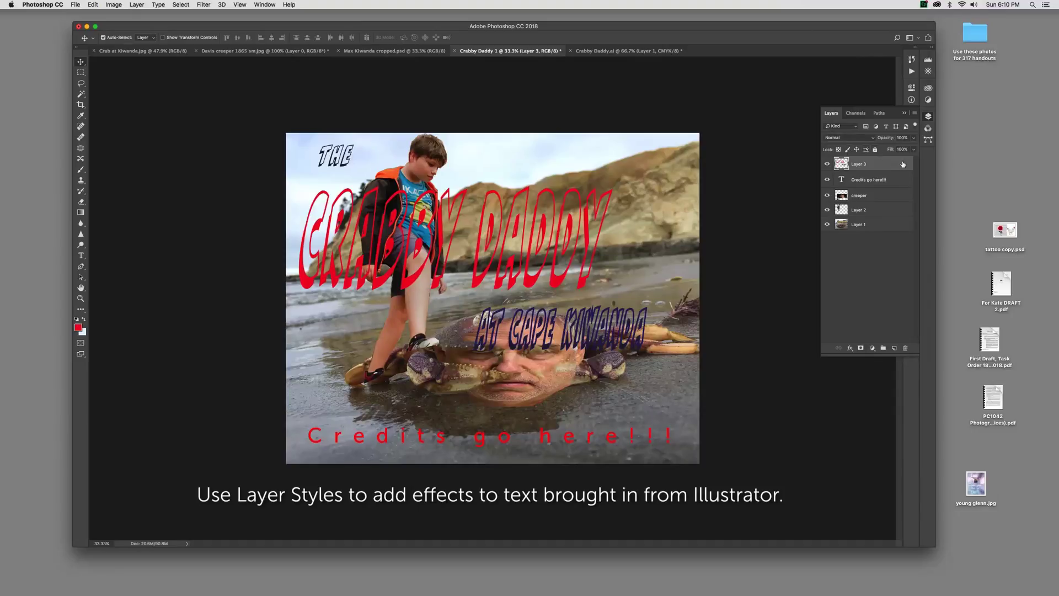
{"action": "double_click", "coordinate": [903, 165]}
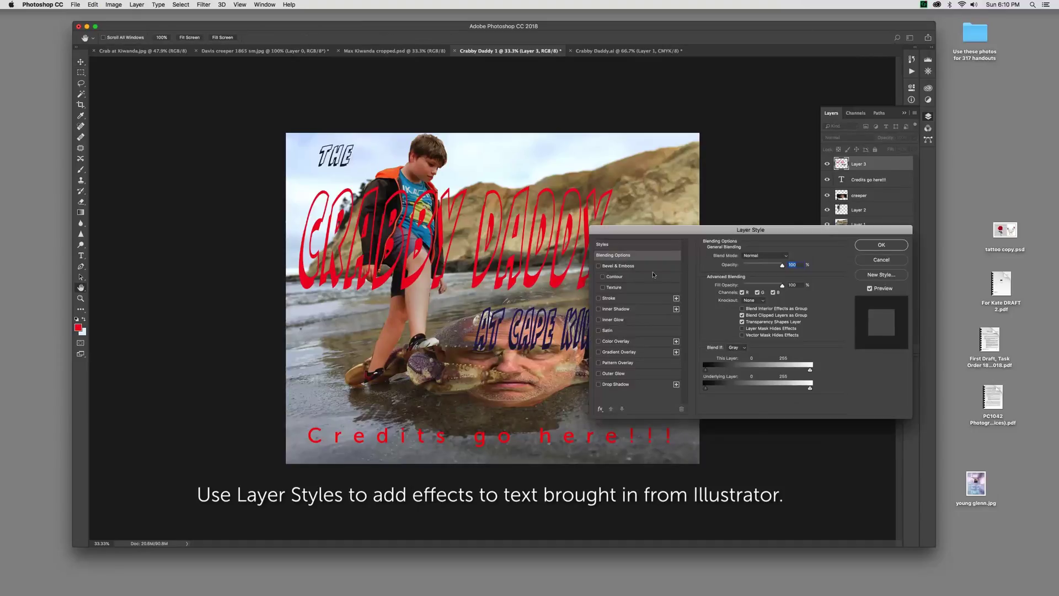
{"action": "left_click_drag", "start_coordinate": [626, 233], "coordinate": [687, 148]}
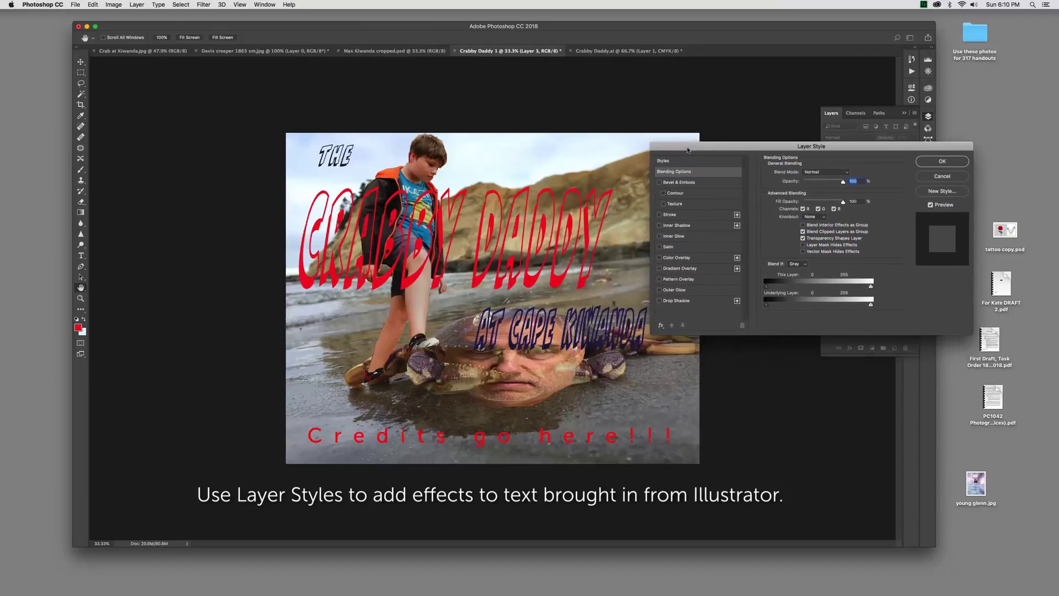
Preview Bevel, Satin, Pattern Overlay and Drop Shadow on the title, toggling each back off.
{"action": "left_click", "coordinate": [661, 182]}
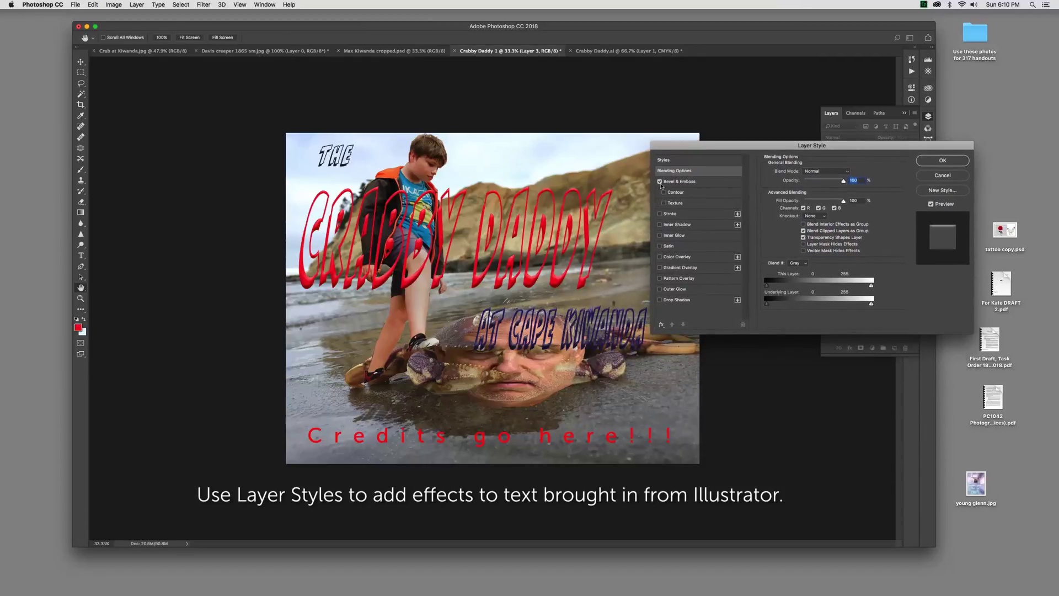
{"action": "left_click", "coordinate": [660, 247]}
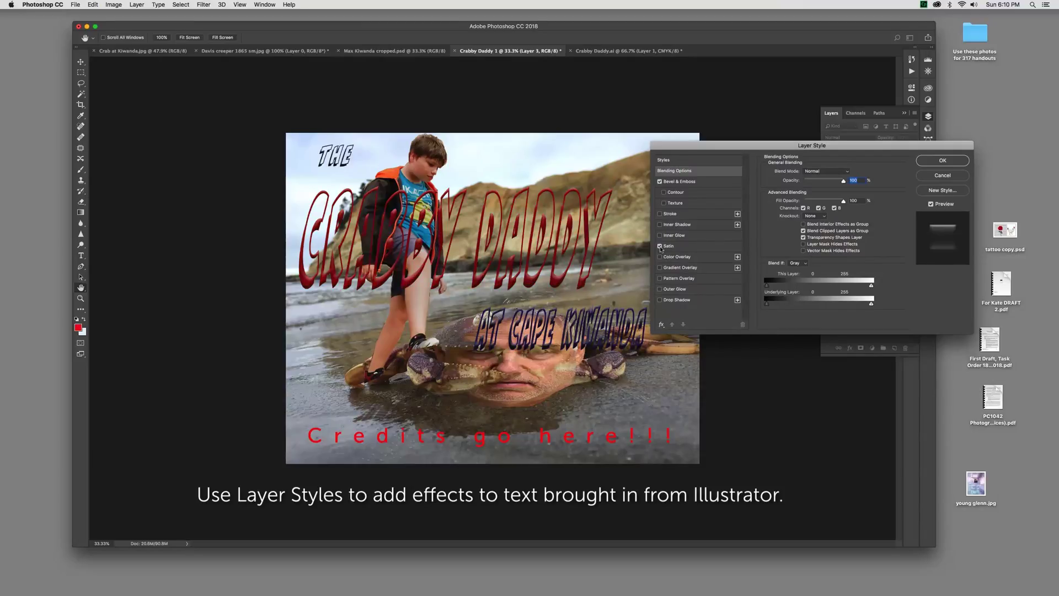
{"action": "left_click", "coordinate": [661, 246]}
{"action": "left_click", "coordinate": [660, 279]}
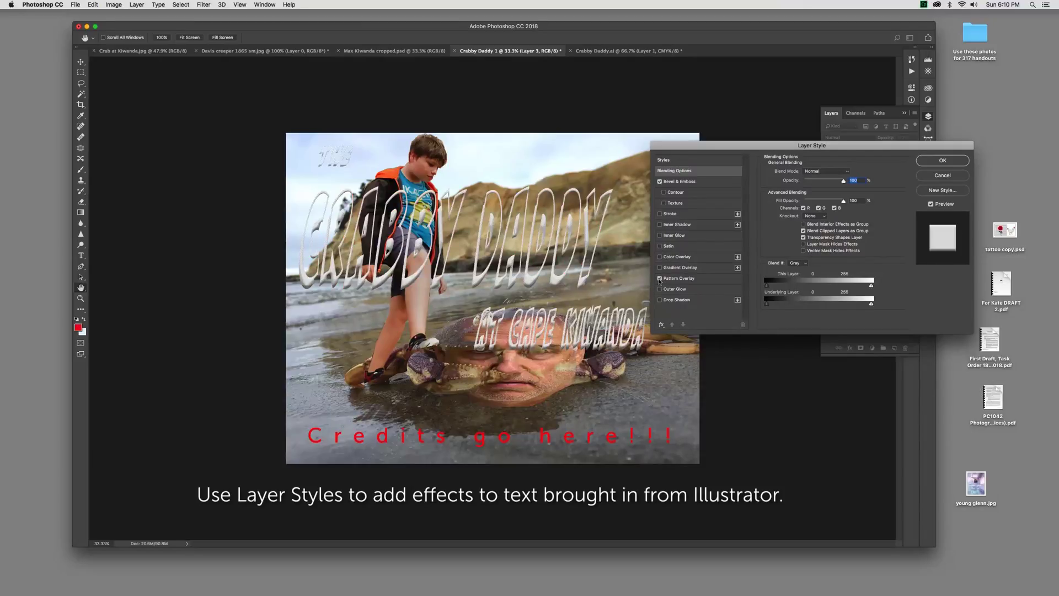
{"action": "left_click", "coordinate": [660, 278]}
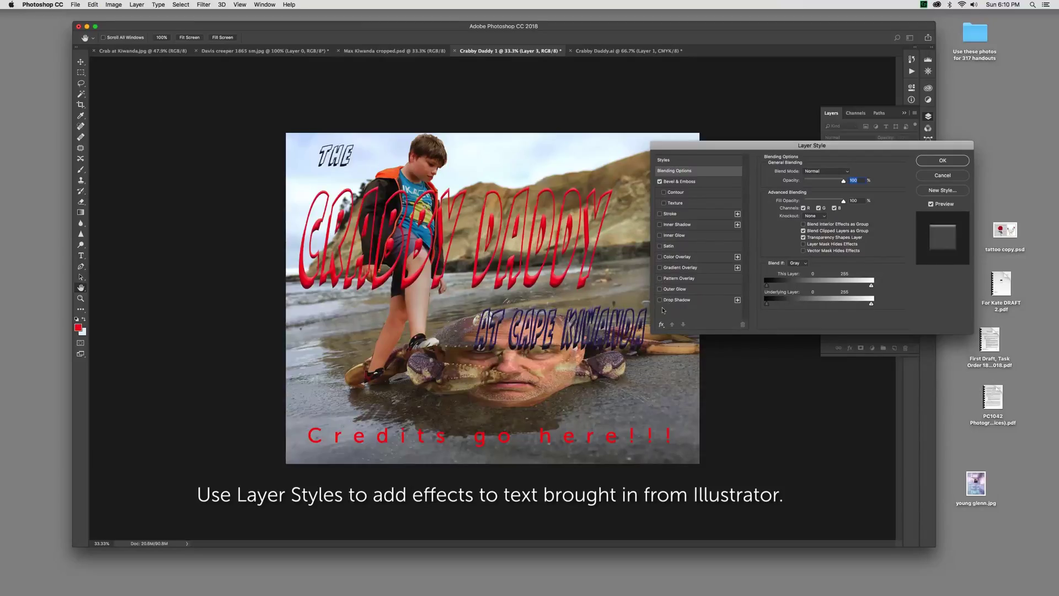
{"action": "left_click", "coordinate": [660, 300]}
{"action": "left_click", "coordinate": [661, 300]}
Move the Layer Style dialog to check the layers, then cancel without applying any effects.
{"action": "left_click_drag", "start_coordinate": [892, 148], "coordinate": [945, 313]}
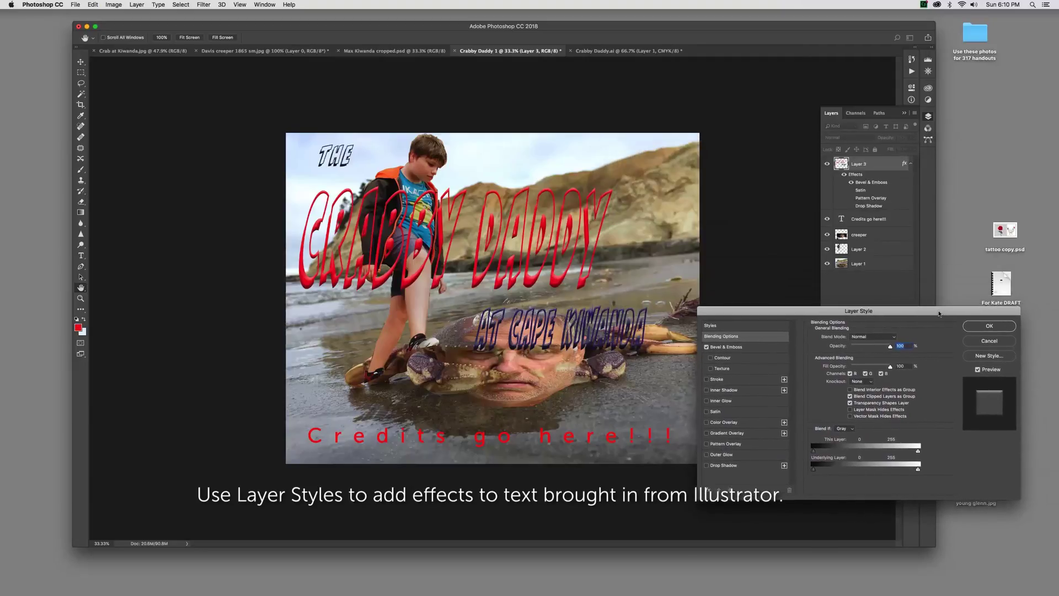
{"action": "left_click_drag", "start_coordinate": [939, 314], "coordinate": [945, 316]}
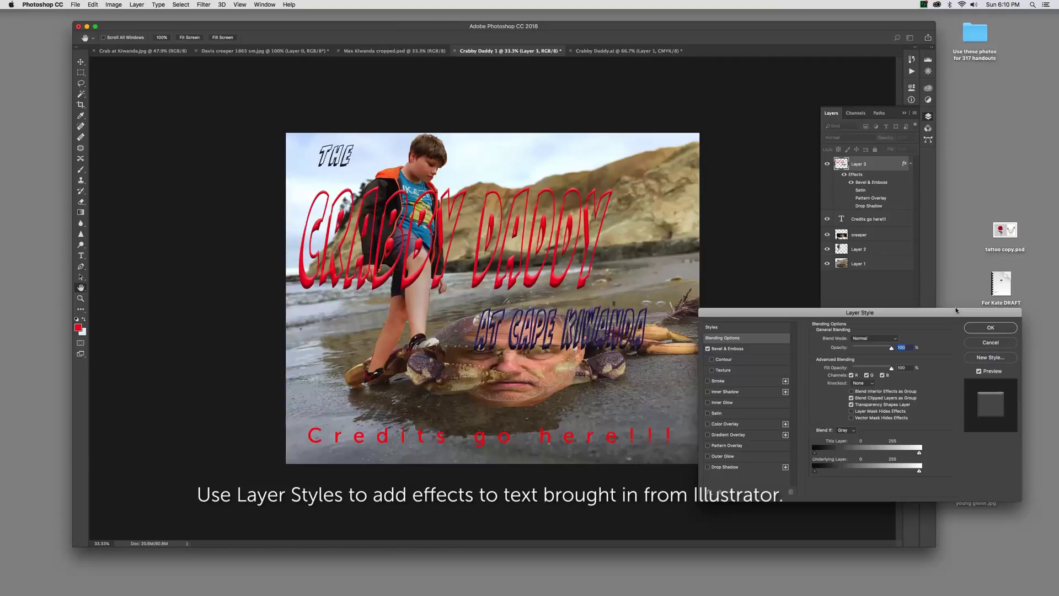
{"action": "mouse_move", "coordinate": [961, 310]}
{"action": "left_mouse_down"}
{"action": "mouse_move", "coordinate": [942, 333]}
{"action": "mouse_move", "coordinate": [952, 302]}
{"action": "left_mouse_up"}
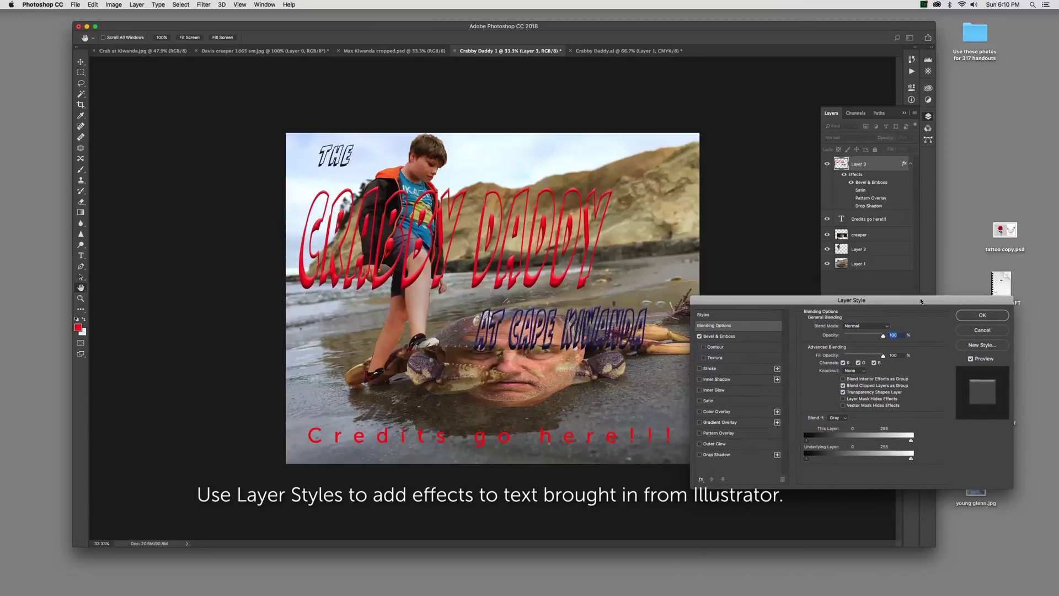
{"action": "left_click", "coordinate": [982, 329]}
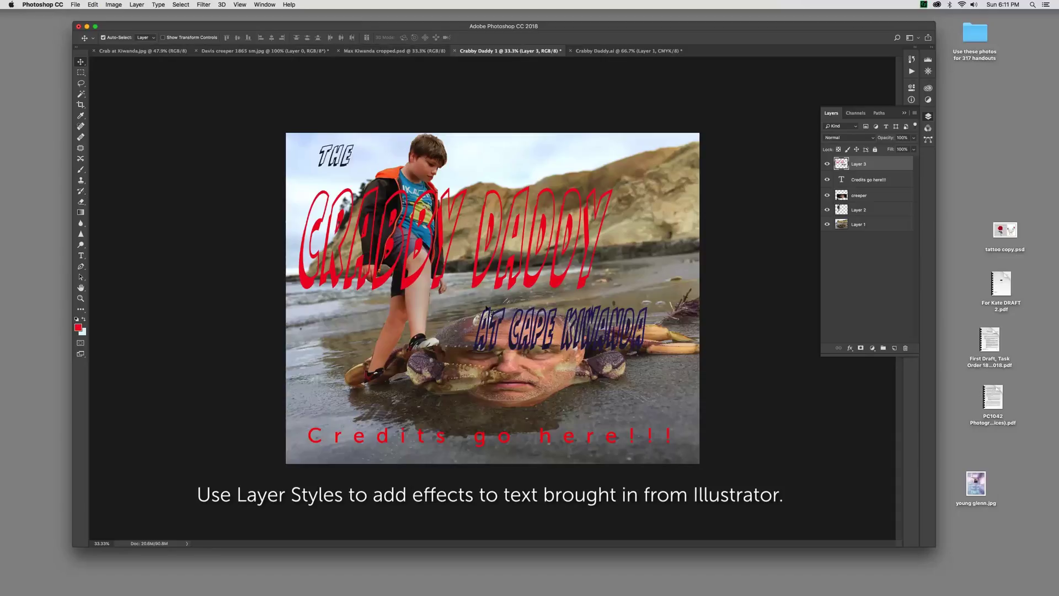
Save the poster as Crabby Daddy 1.psd in Project 2 with maximized compatibility.
{"action": "left_click", "coordinate": [78, 5]}
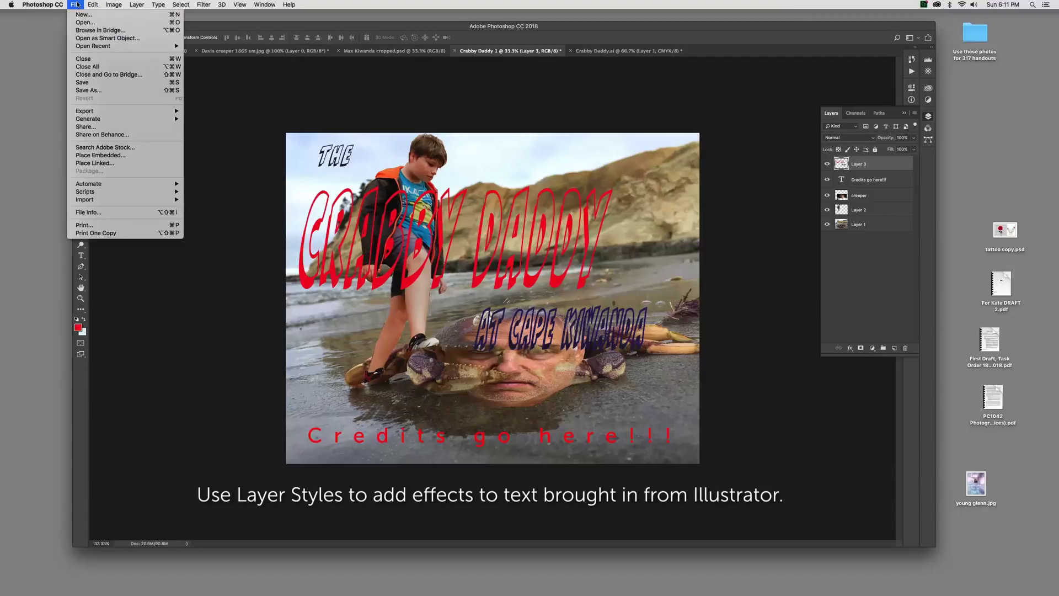
{"action": "left_click", "coordinate": [92, 87]}
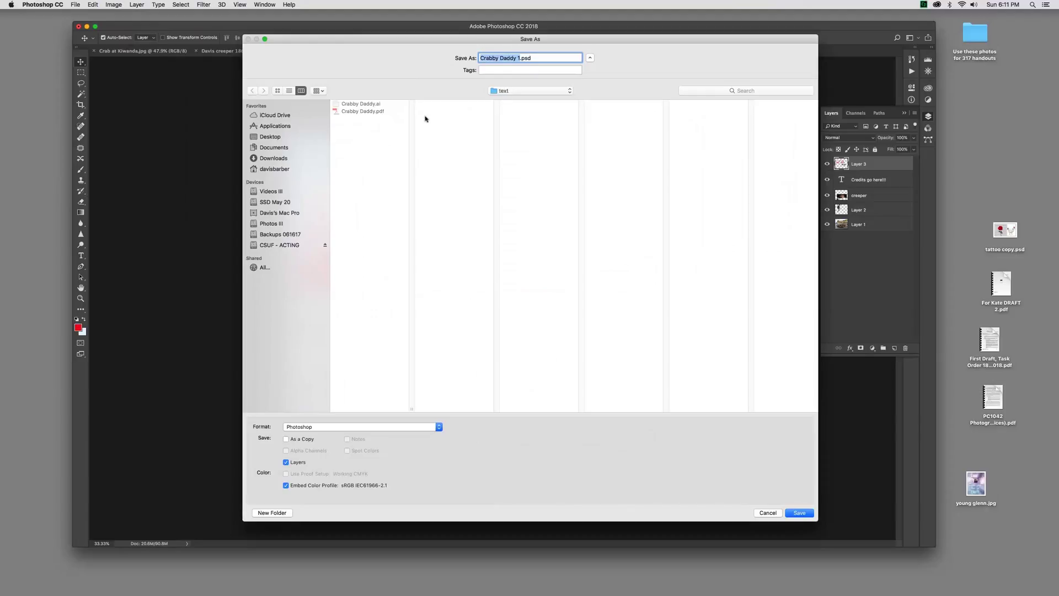
{"action": "left_click", "coordinate": [503, 90]}
{"action": "left_click", "coordinate": [502, 99]}
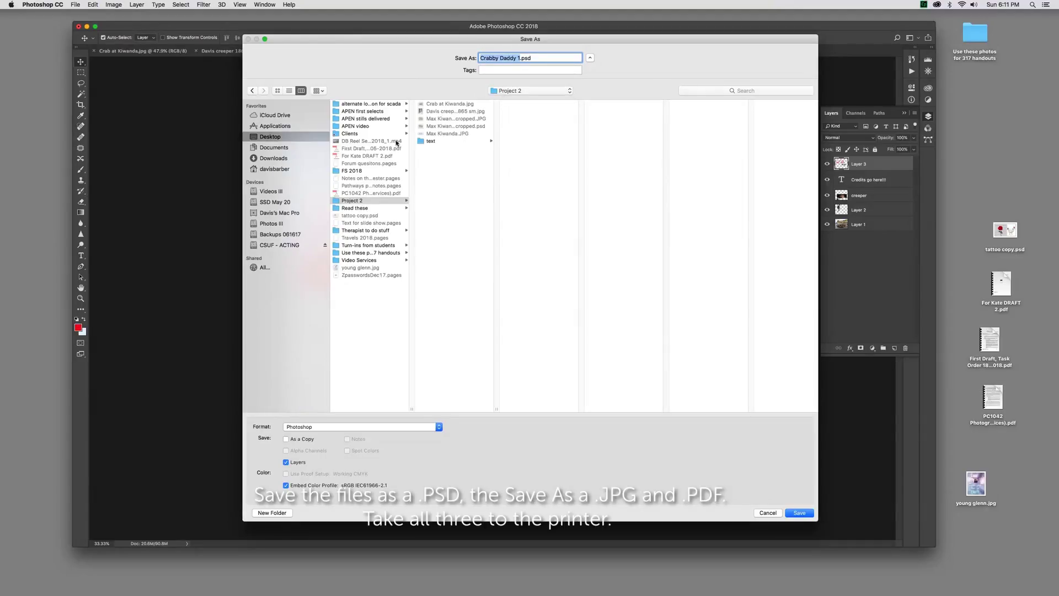
{"action": "left_click", "coordinate": [799, 513]}
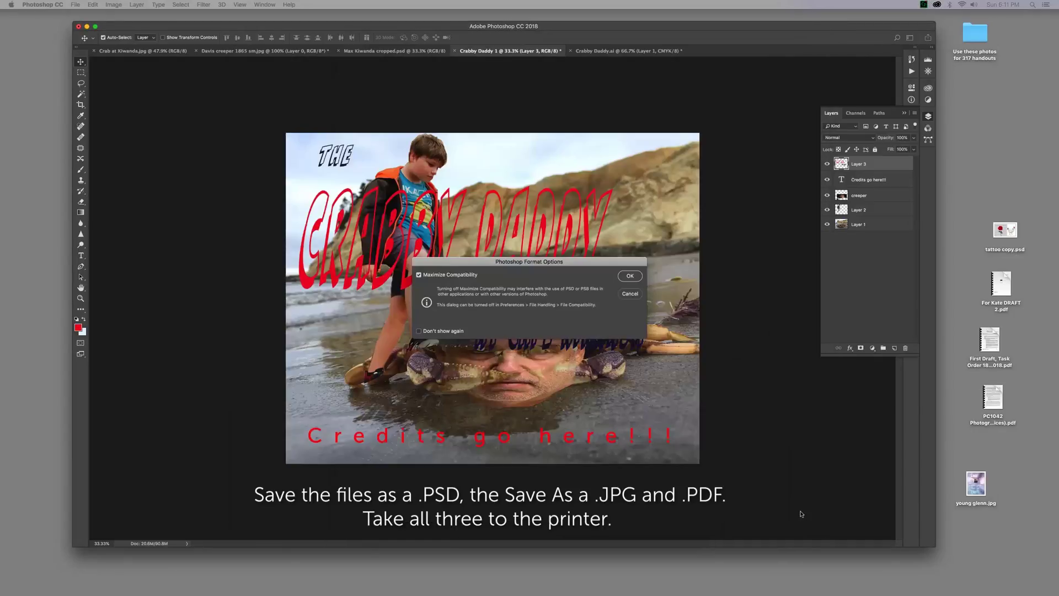
{"action": "left_click", "coordinate": [626, 274]}
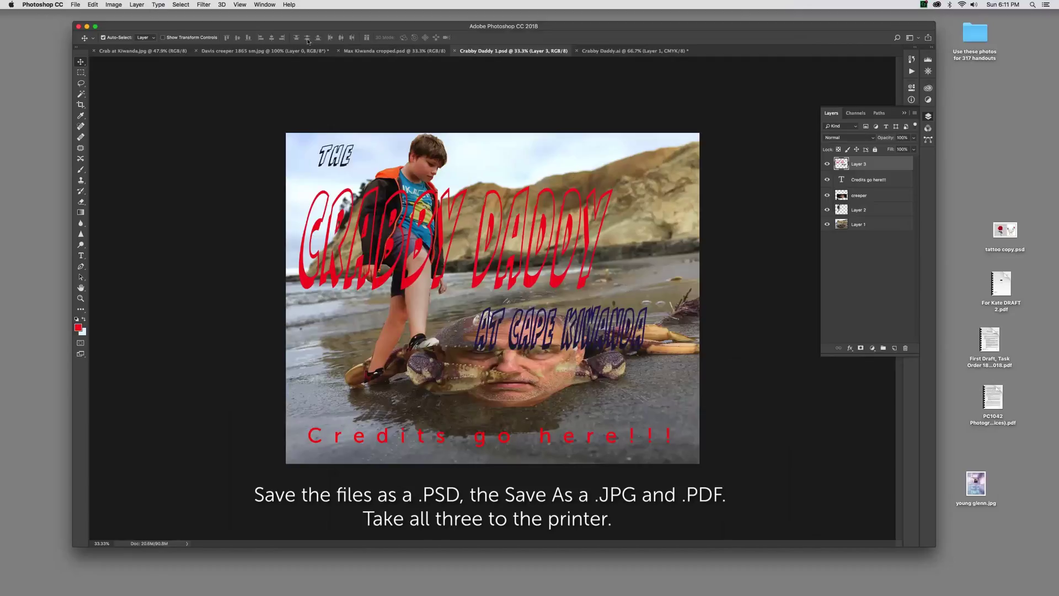
Save a JPEG copy, Crabby Daddy 1.jpg, in Project 2 at High quality.
{"action": "left_click", "coordinate": [75, 4]}
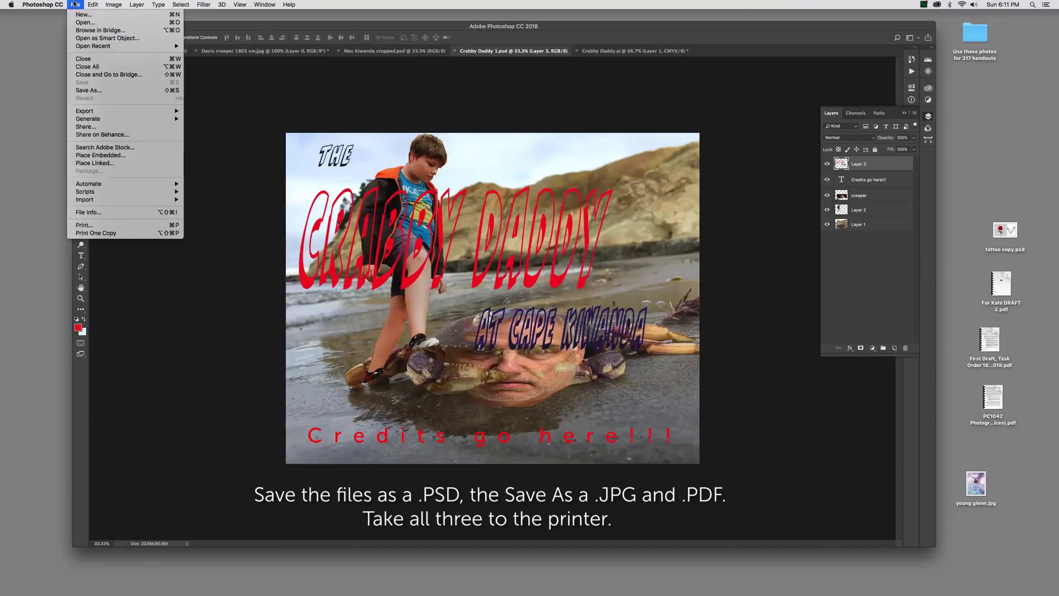
{"action": "left_click", "coordinate": [96, 92]}
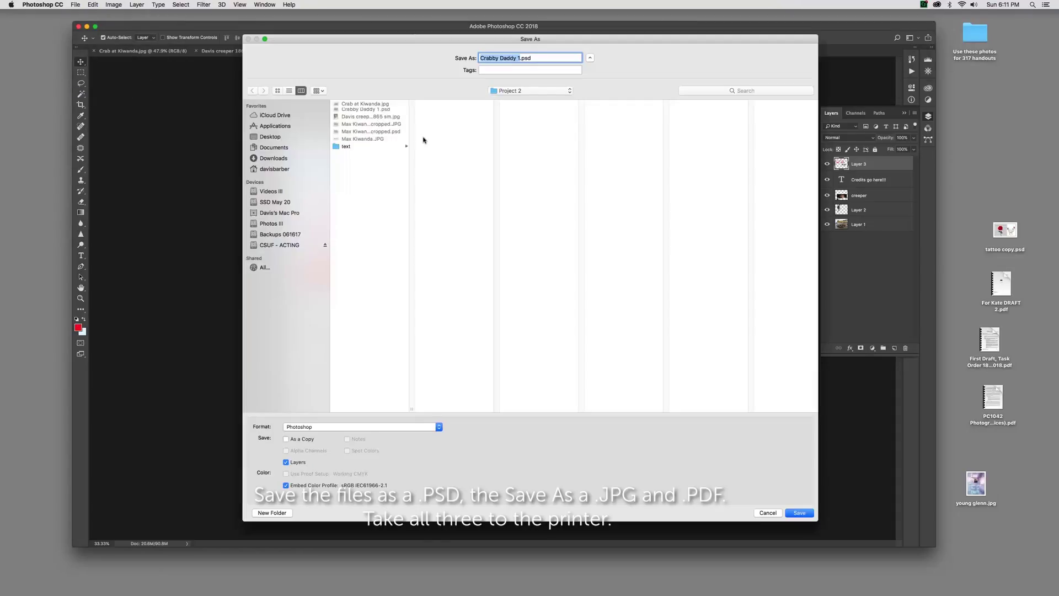
{"action": "left_click", "coordinate": [341, 426]}
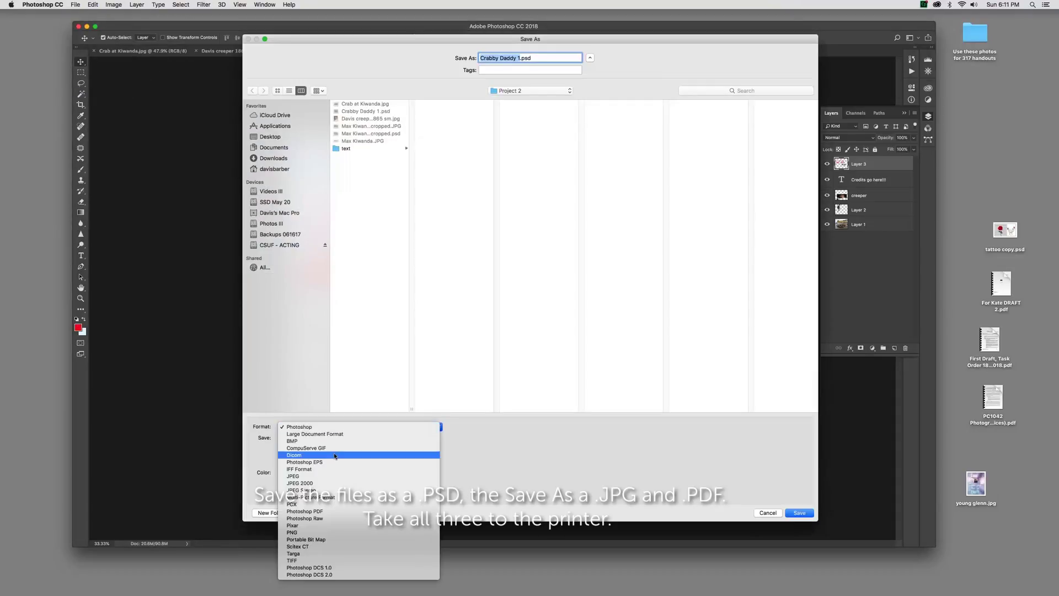
{"action": "key", "text": "Escape"}
{"action": "left_click", "coordinate": [312, 426]}
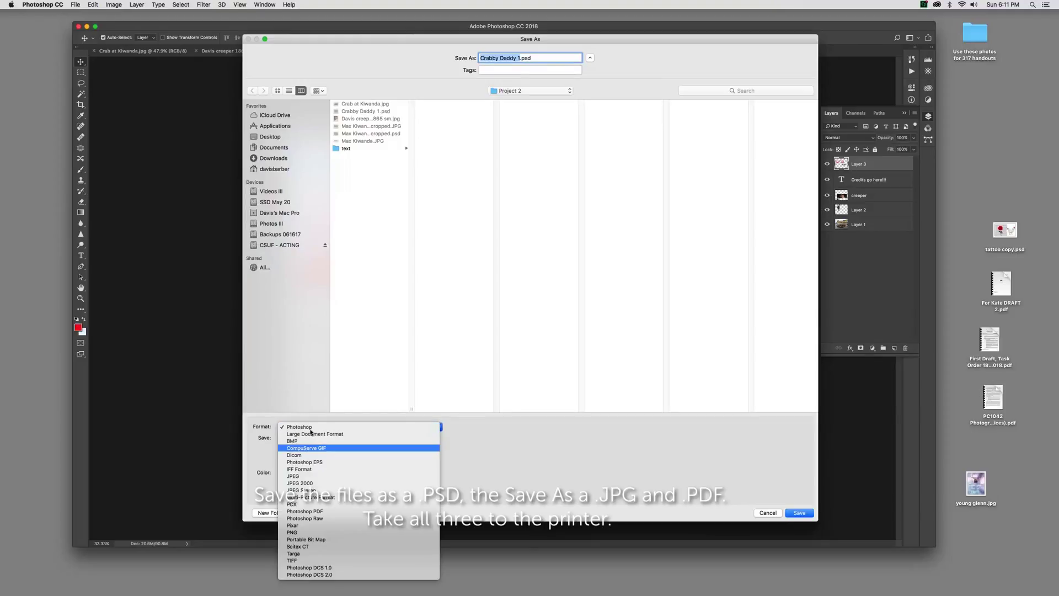
{"action": "key", "text": "Escape"}
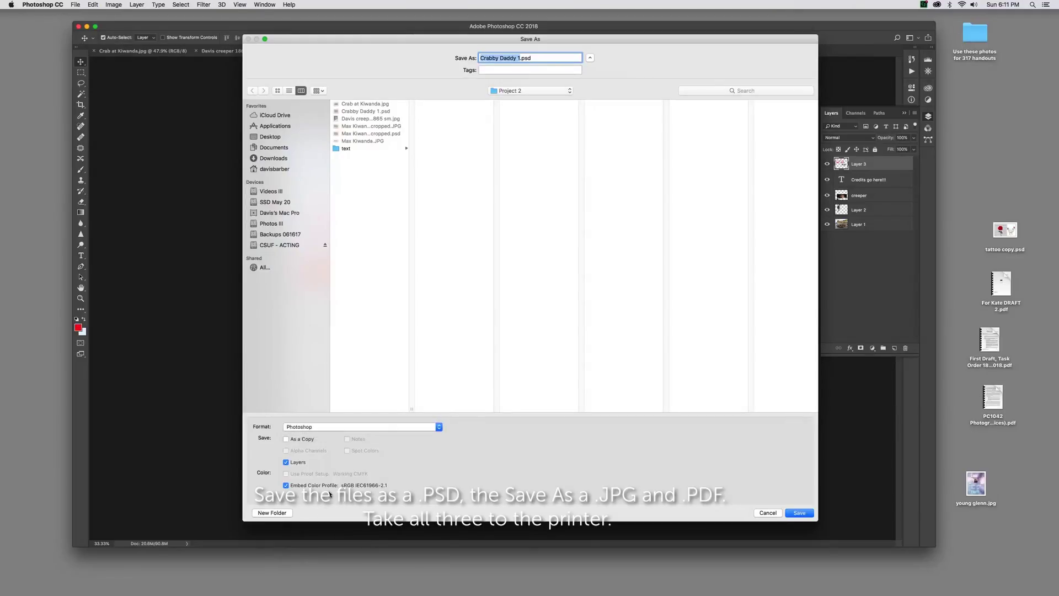
{"action": "left_click", "coordinate": [384, 428]}
{"action": "key", "text": "Escape"}
{"action": "left_click", "coordinate": [406, 428]}
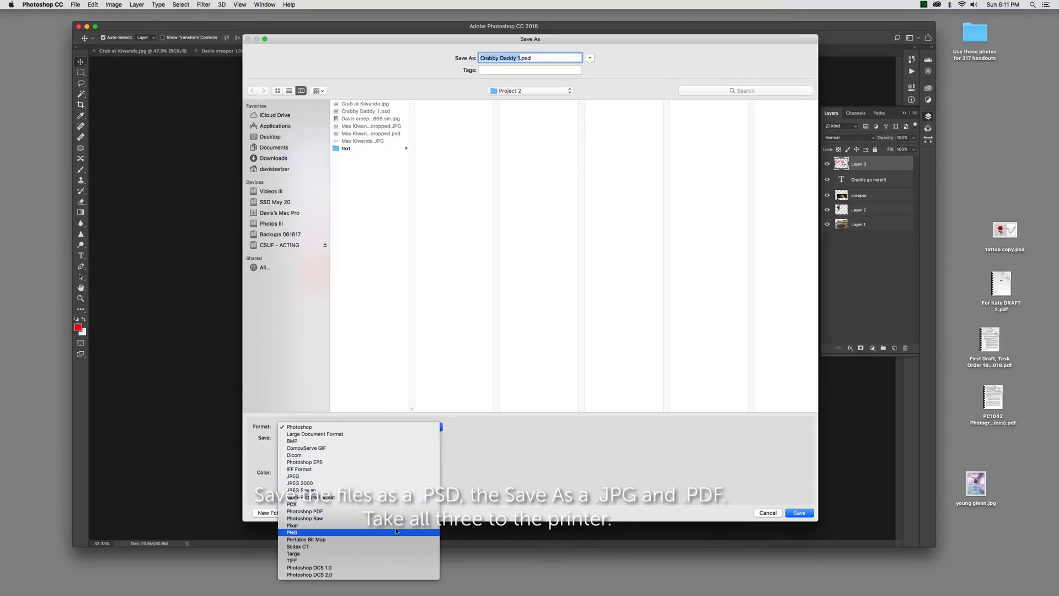
{"action": "left_click", "coordinate": [395, 476]}
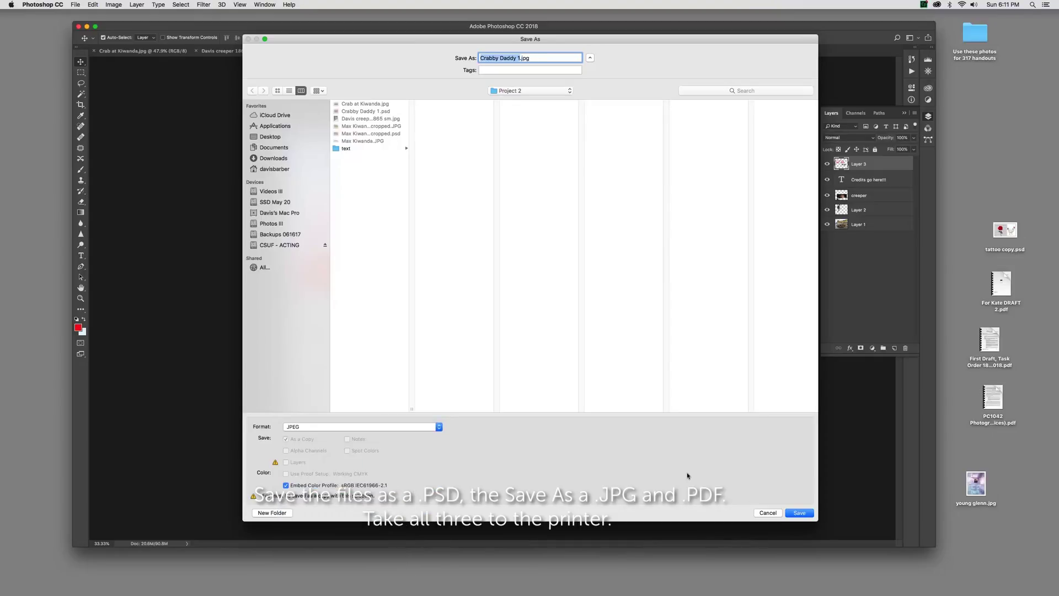
{"action": "left_click", "coordinate": [798, 514]}
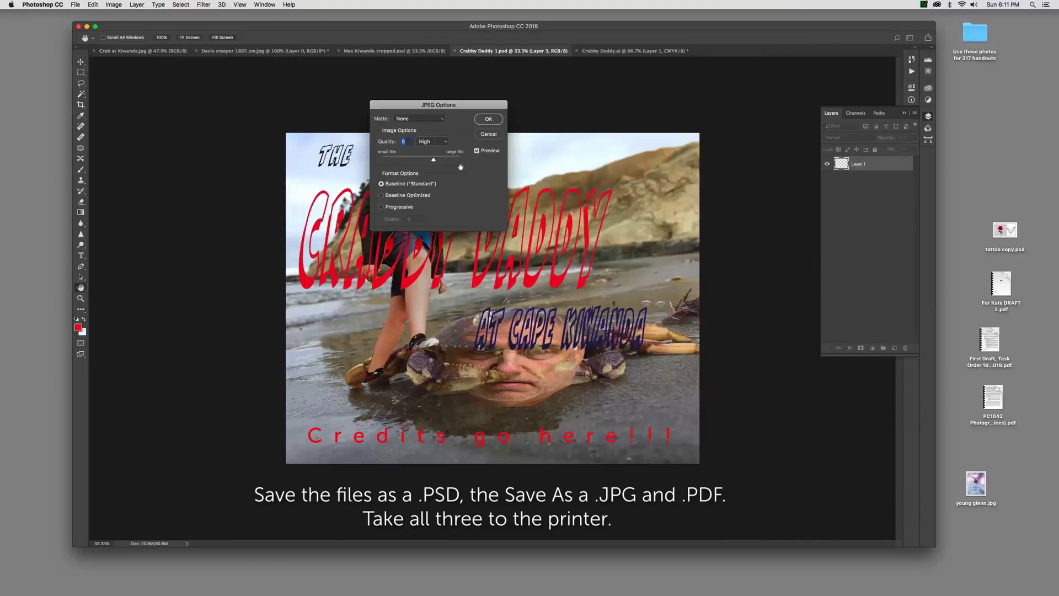
{"action": "left_click", "coordinate": [488, 119]}
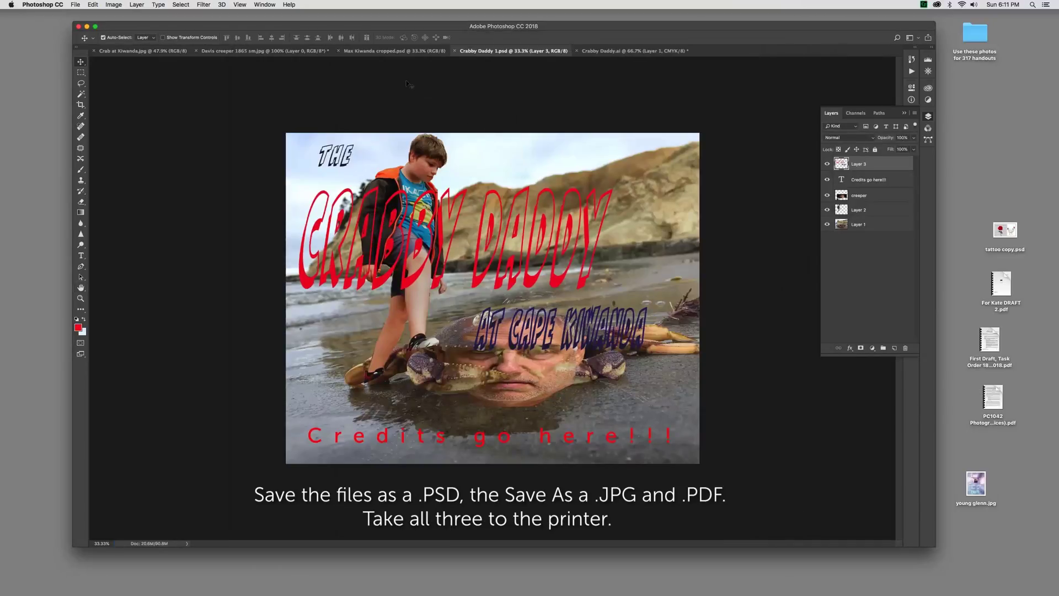
Save a copy as Crabby Daddy 1.pdf in Photoshop PDF format.
{"action": "left_click", "coordinate": [80, 4]}
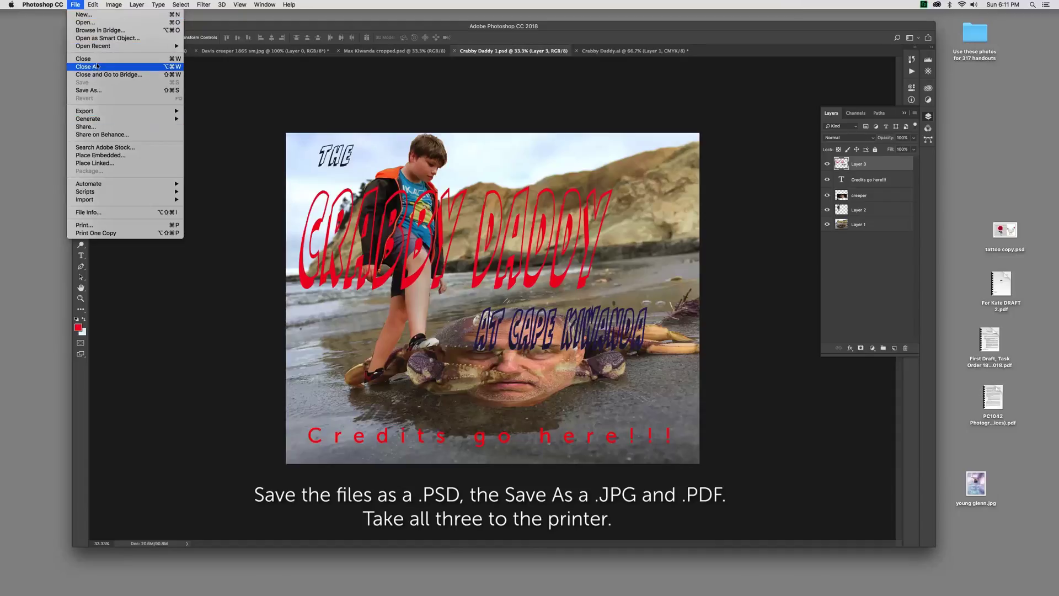
{"action": "left_click", "coordinate": [90, 90]}
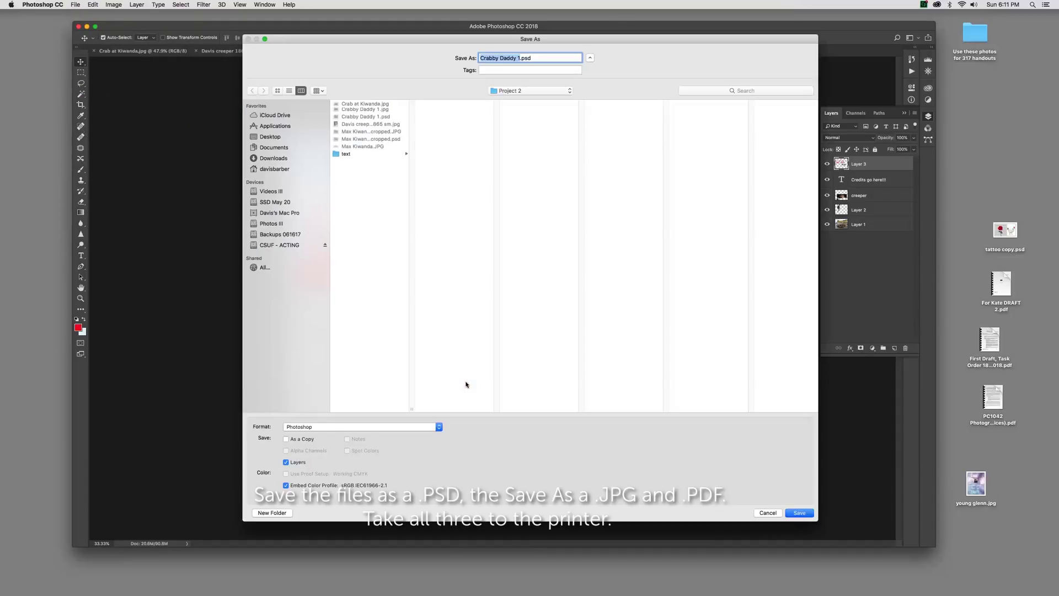
{"action": "left_click", "coordinate": [388, 428]}
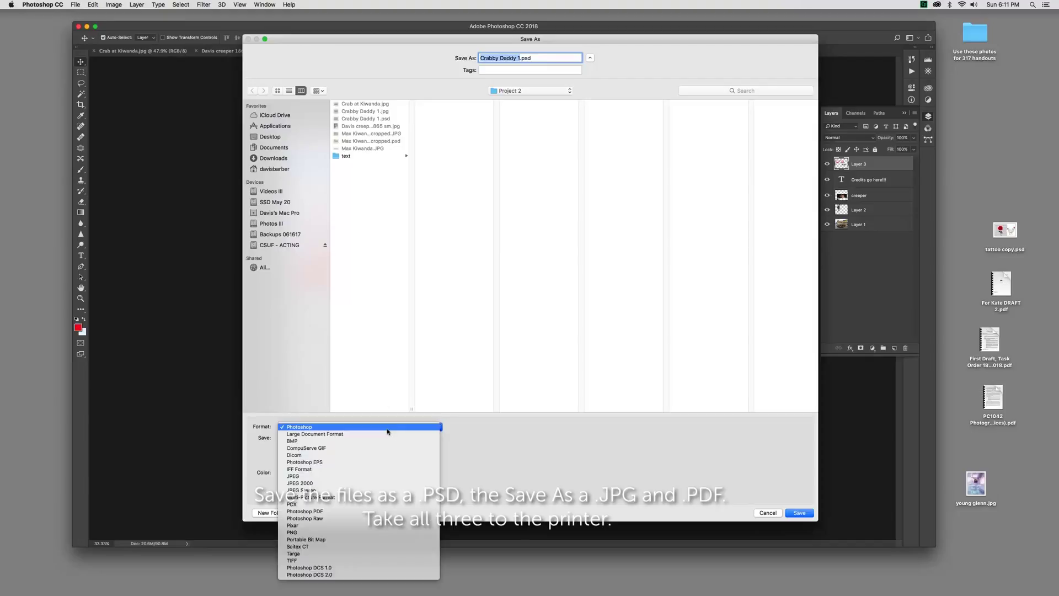
{"action": "left_click", "coordinate": [393, 512]}
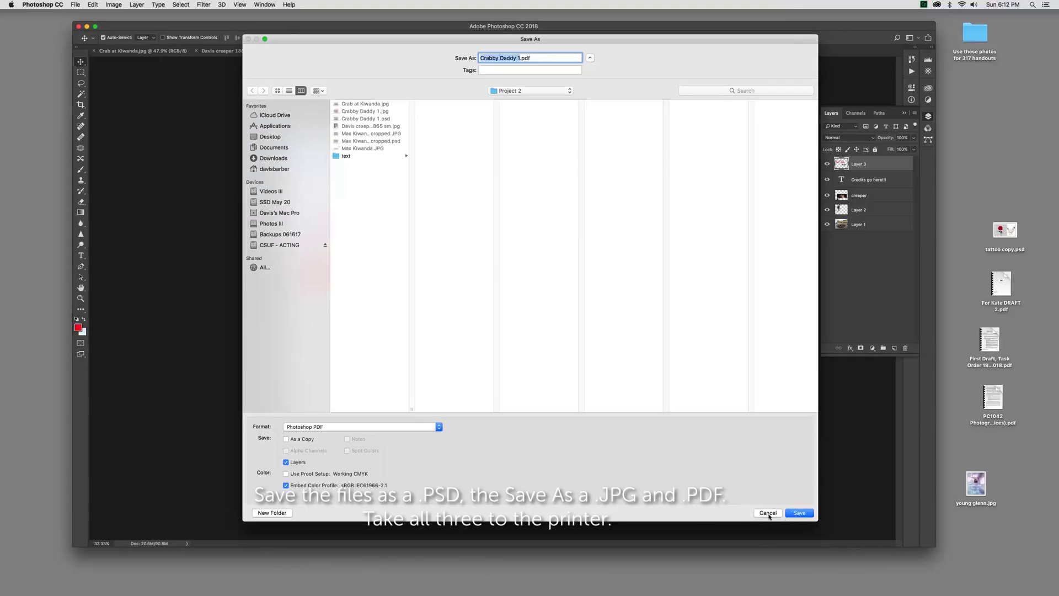
{"action": "left_click", "coordinate": [796, 513]}
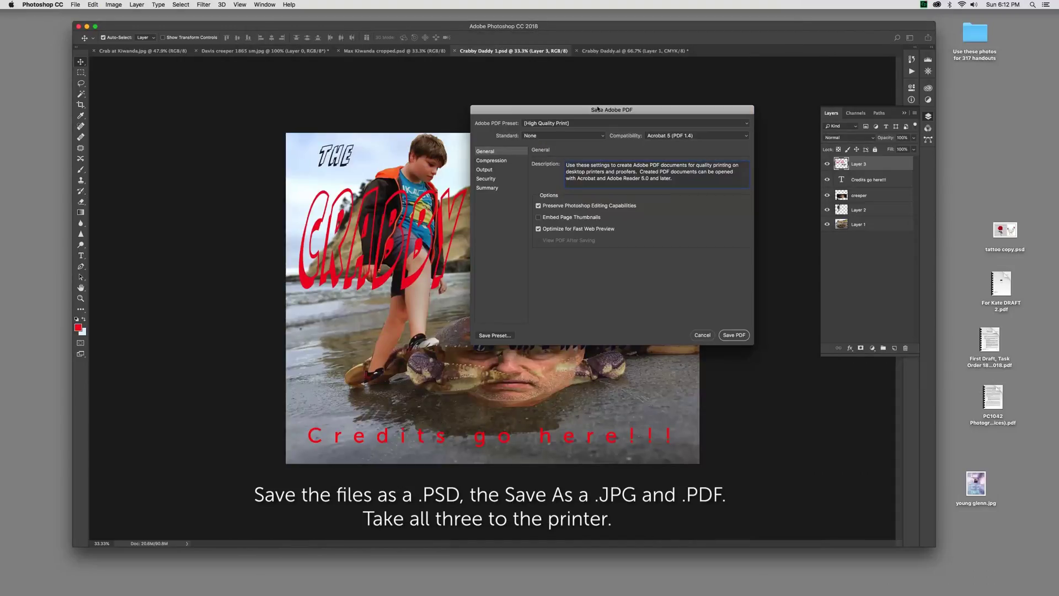
Move the Save Adobe PDF window aside and create the PDF with High Quality Print.
{"action": "left_click_drag", "start_coordinate": [597, 108], "coordinate": [649, 88]}
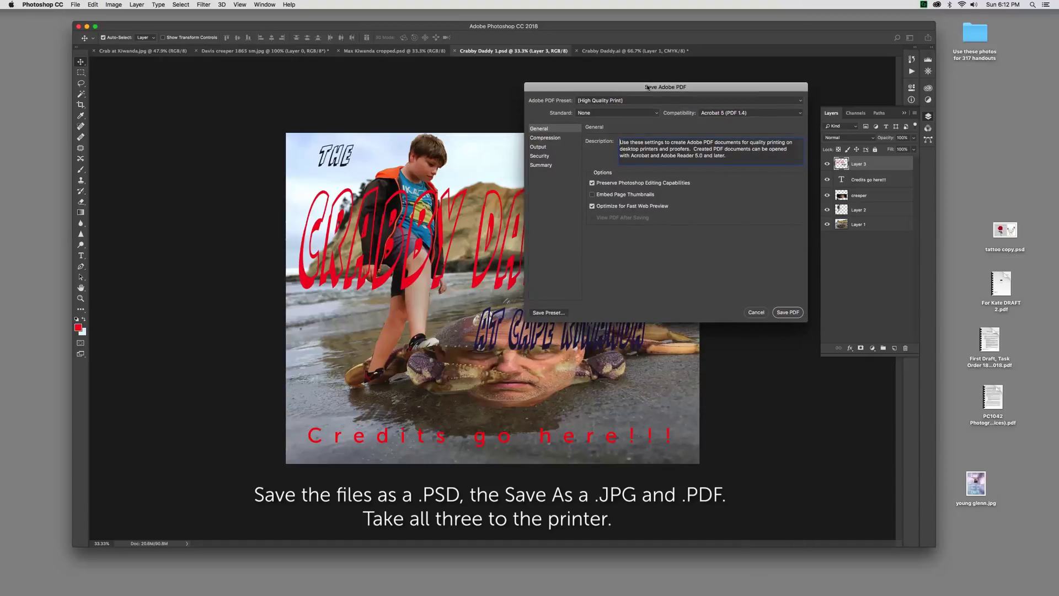
{"action": "left_click_drag", "start_coordinate": [648, 88], "coordinate": [648, 87]}
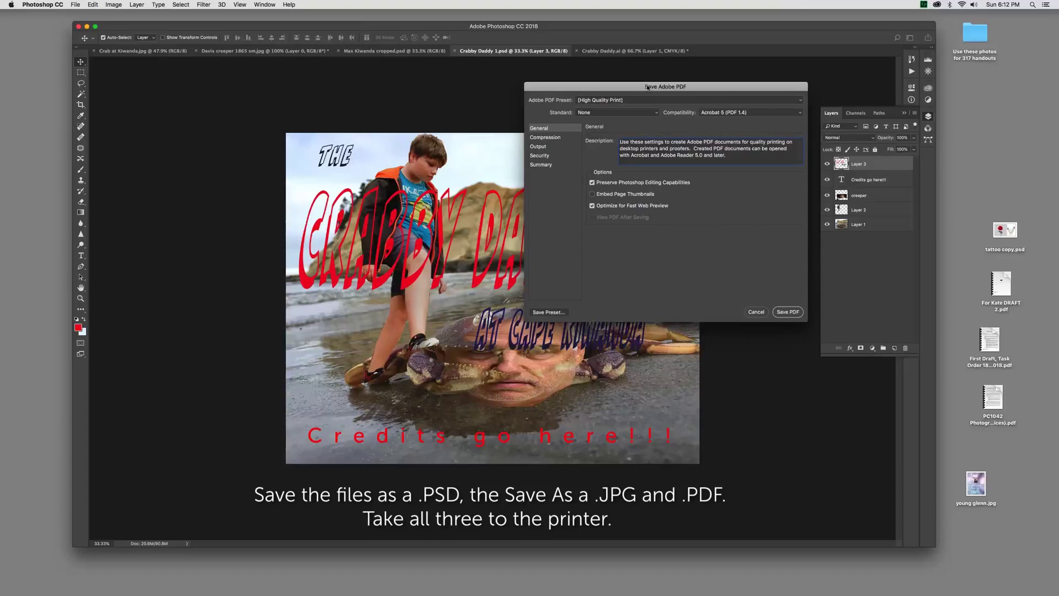
{"action": "left_click_drag", "start_coordinate": [648, 87], "coordinate": [648, 87]}
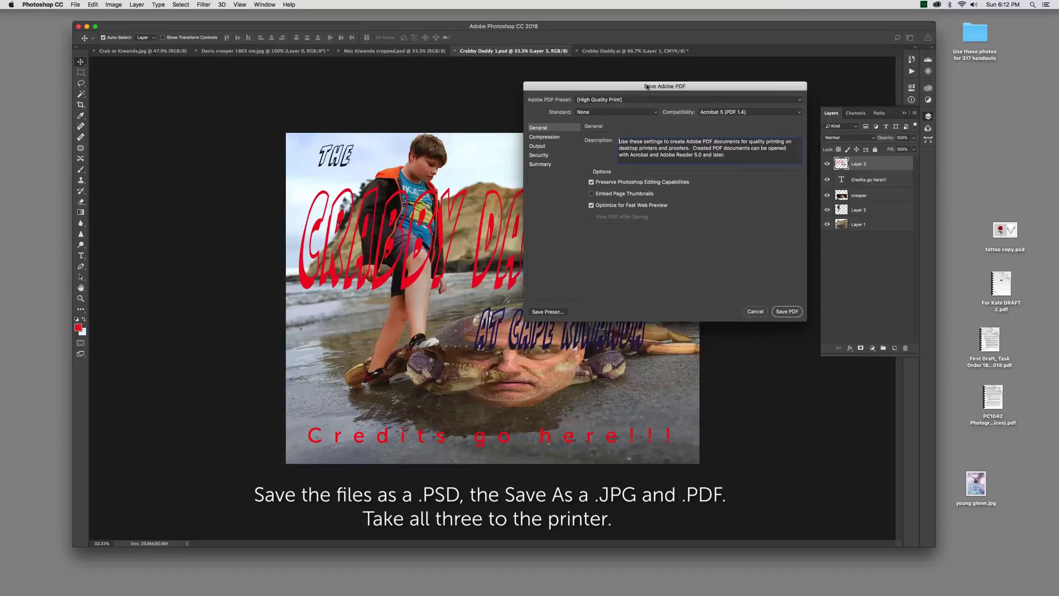
{"action": "left_click", "coordinate": [788, 312]}
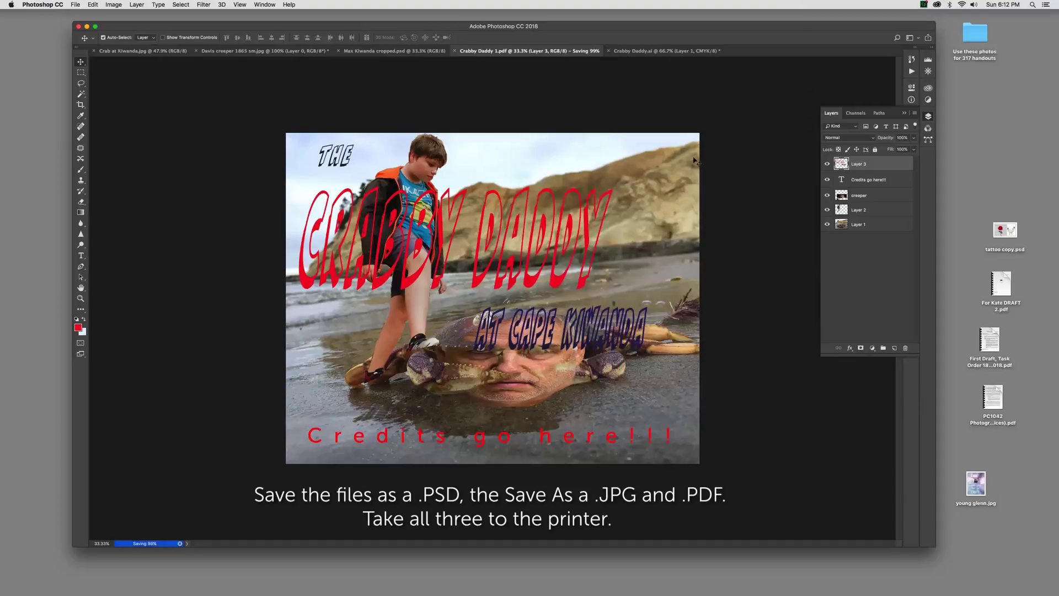